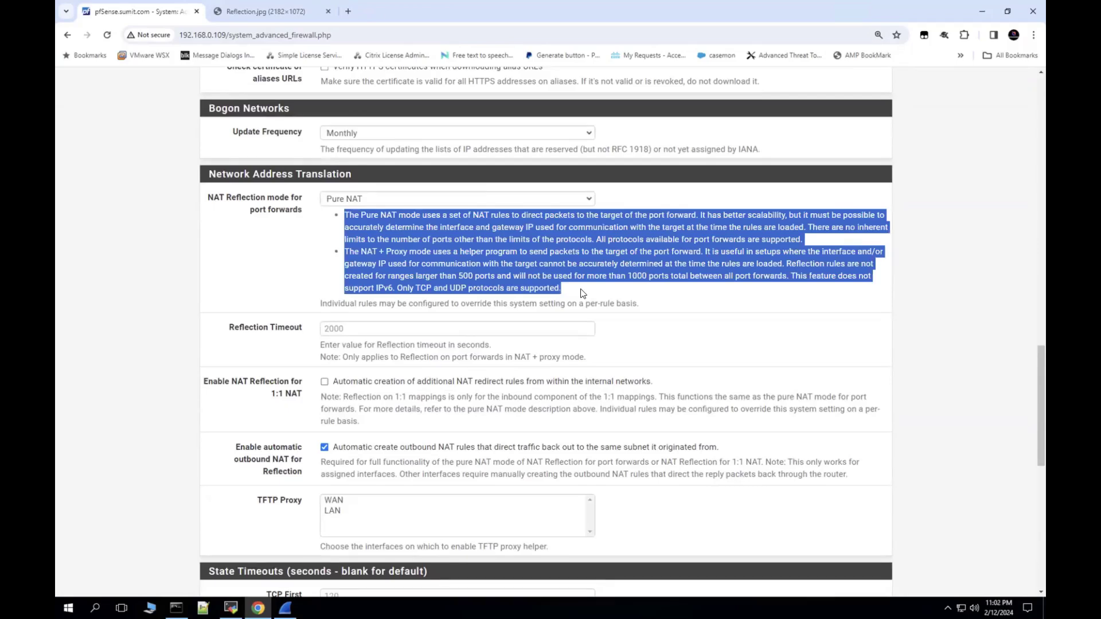
# Review the NAT reflection options and save the settings with Pure NAT mode and automatic outbound NAT for reflection enabled
pyautogui.click(582, 293)
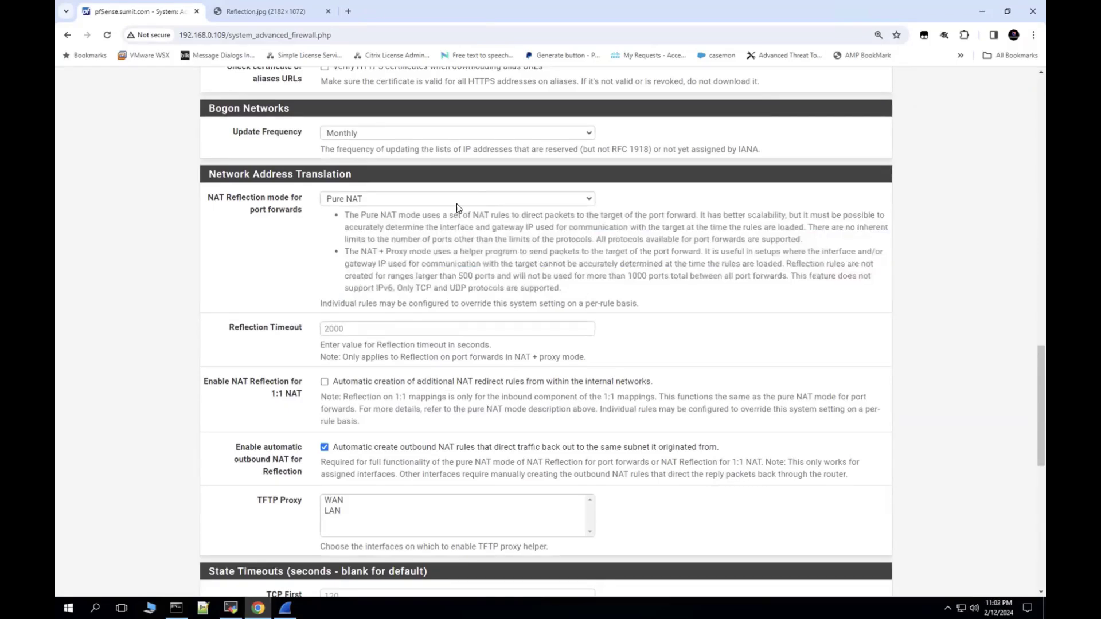
pyautogui.scroll(-1, 445, 304)
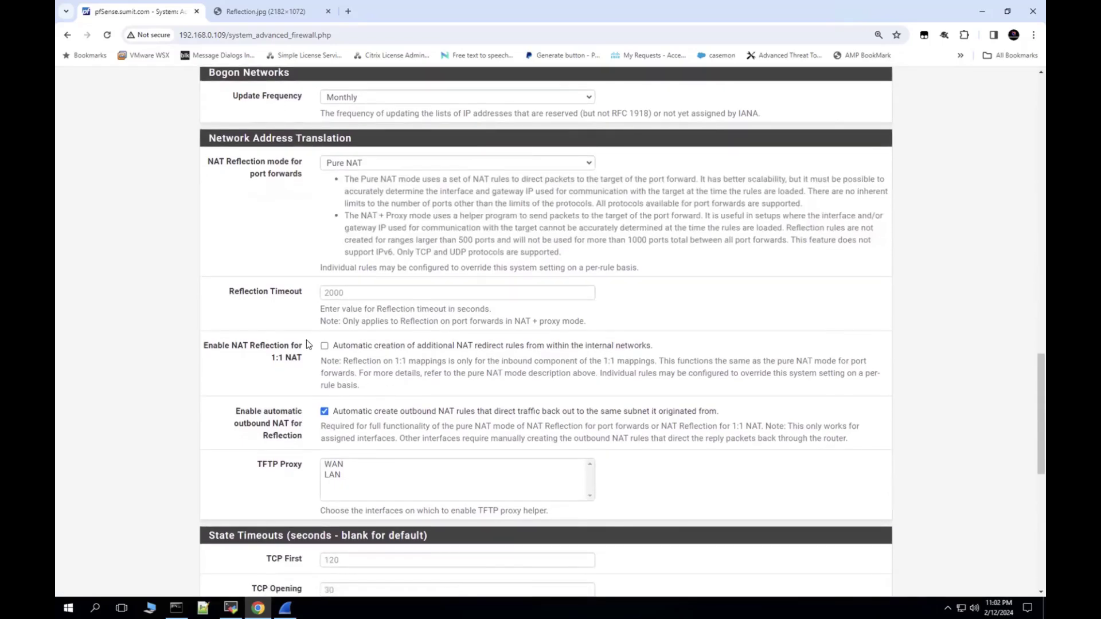
pyautogui.scroll(-1, 306, 344)
pyautogui.scroll(-1, 306, 340)
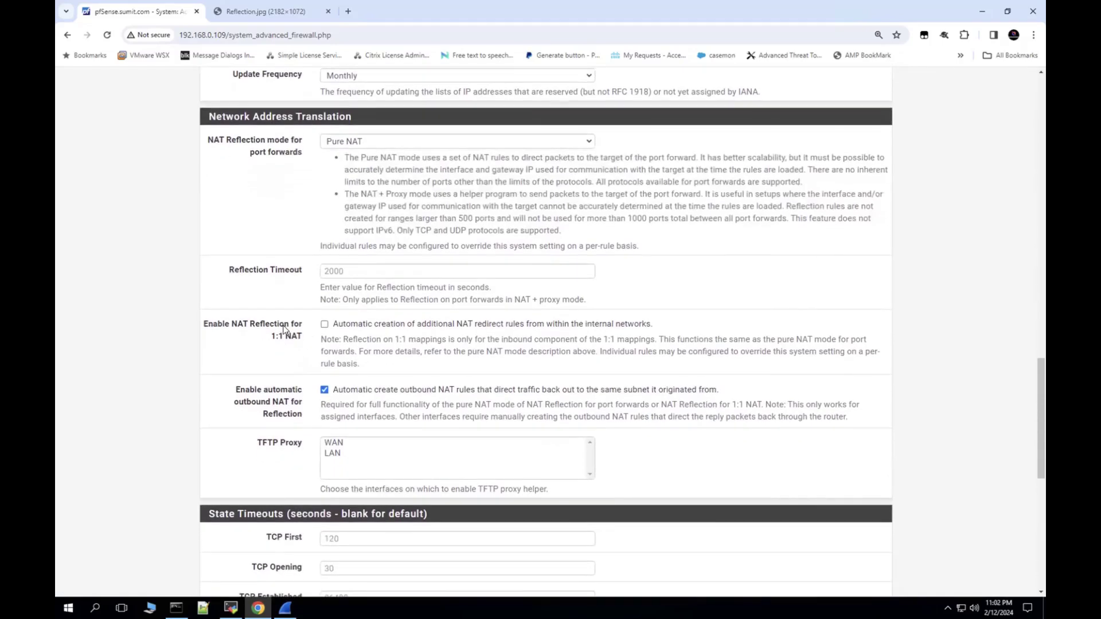
pyautogui.moveTo(270, 339); pyautogui.dragTo(304, 342)
pyautogui.click(287, 378)
pyautogui.scroll(-1, 272, 400)
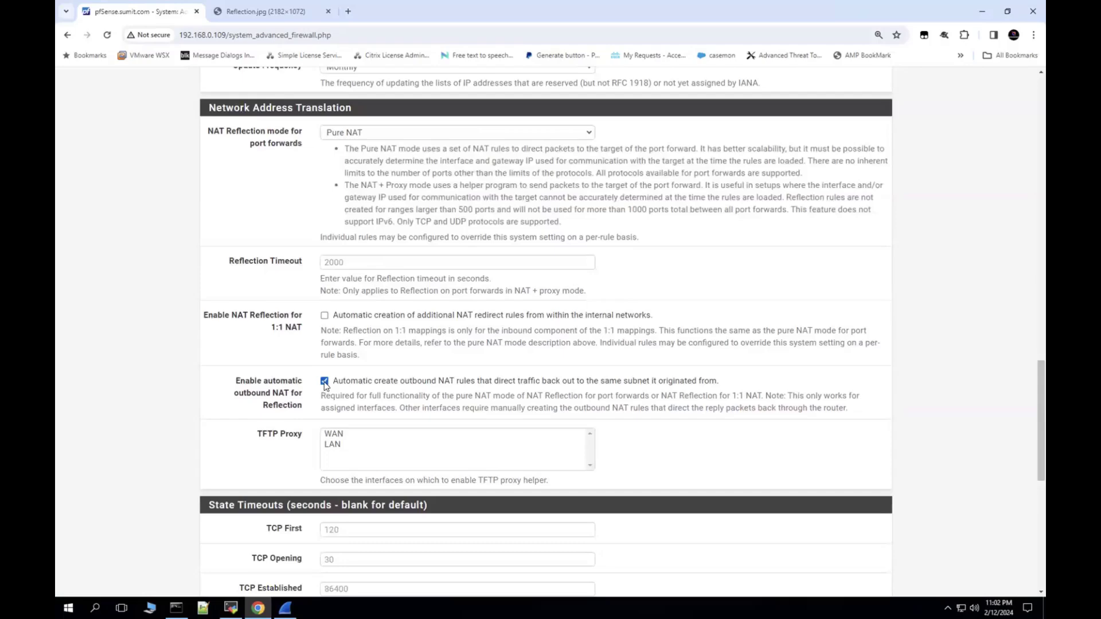
pyautogui.scroll(-5, 330, 395)
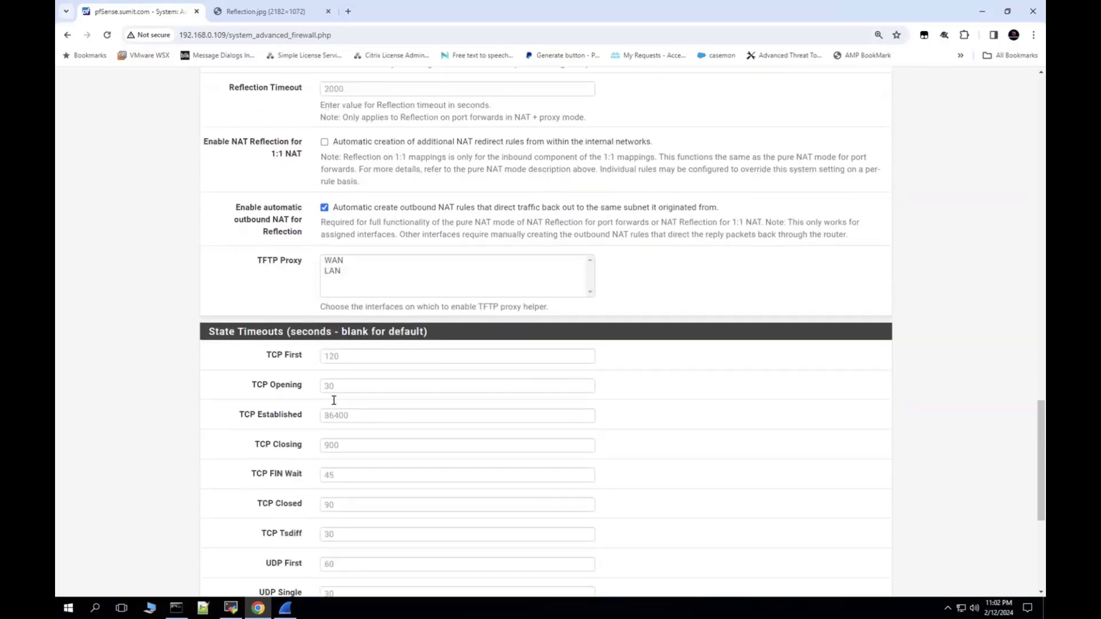
pyautogui.scroll(-3, 331, 398)
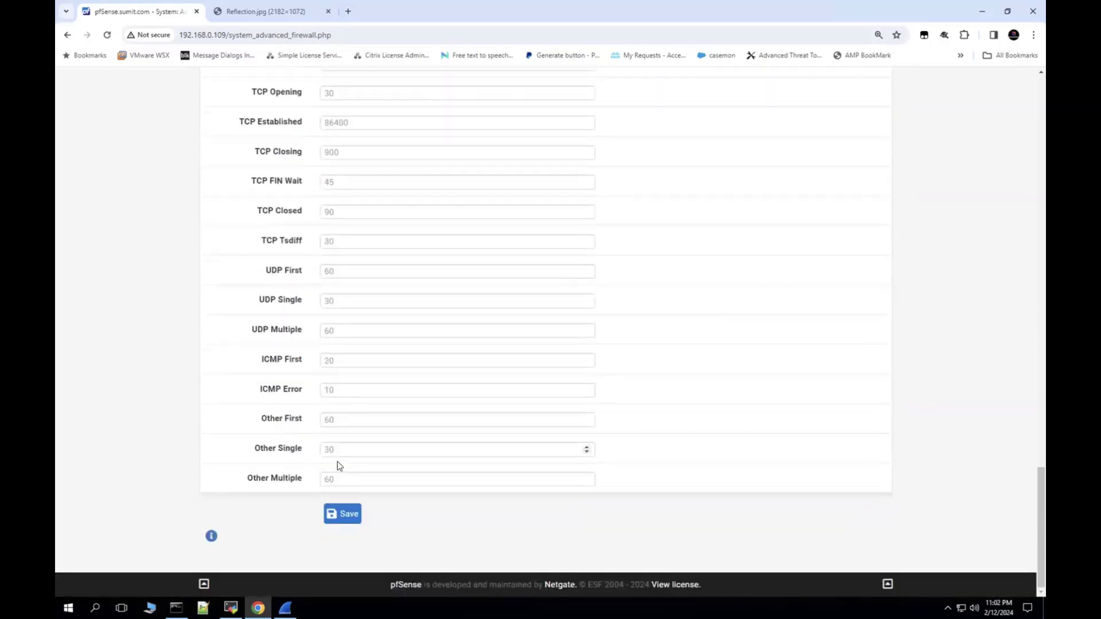
pyautogui.click(347, 513)
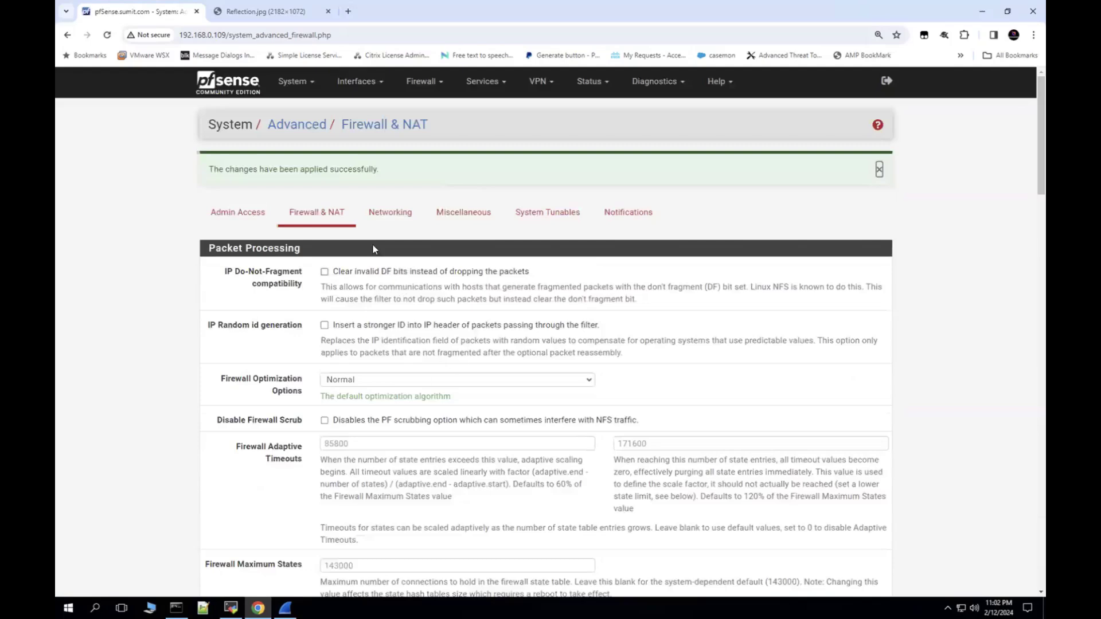
# Open the firewall's Virtual IPs list and compare the WAN entry's address with the virtual IP in the Reflection.jpg diagram
pyautogui.click(422, 82)
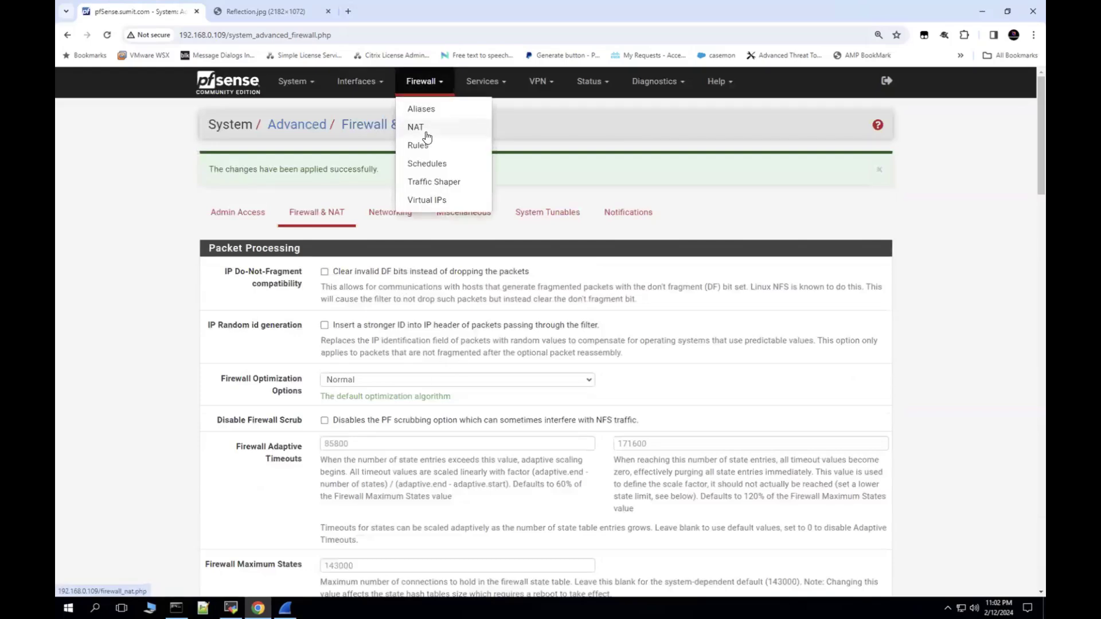
pyautogui.click(439, 202)
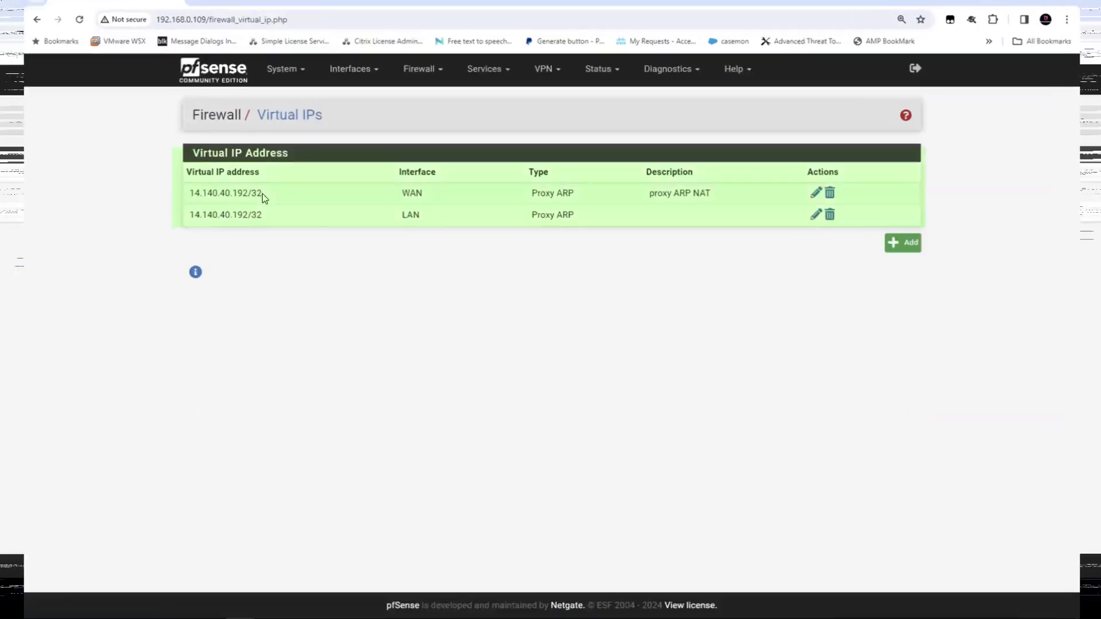
pyautogui.moveTo(263, 194); pyautogui.dragTo(184, 199)
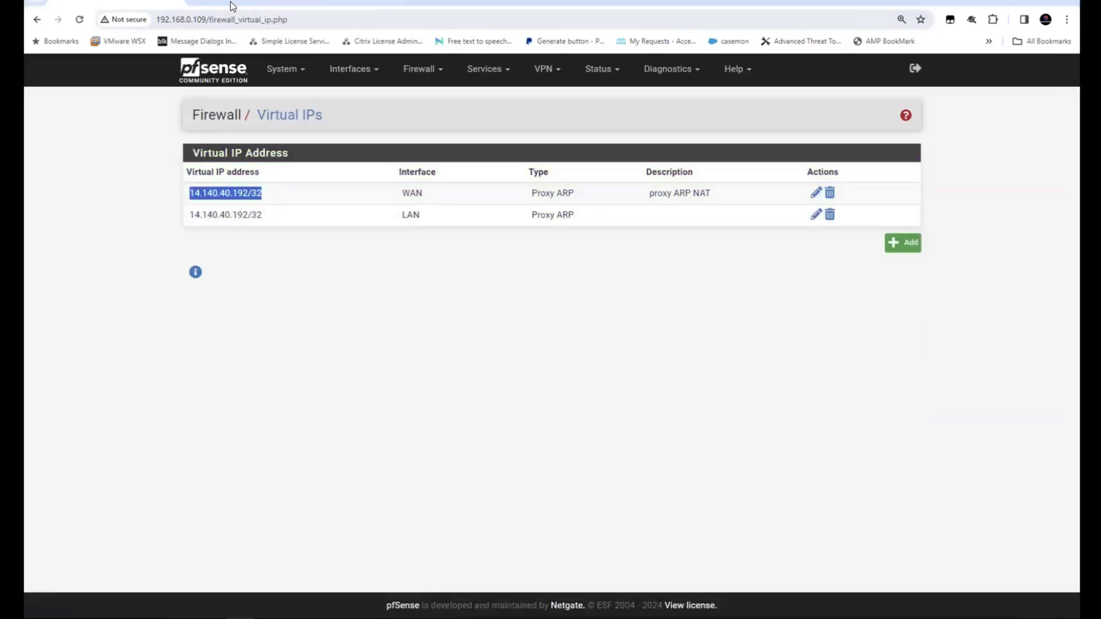
pyautogui.click(234, 6)
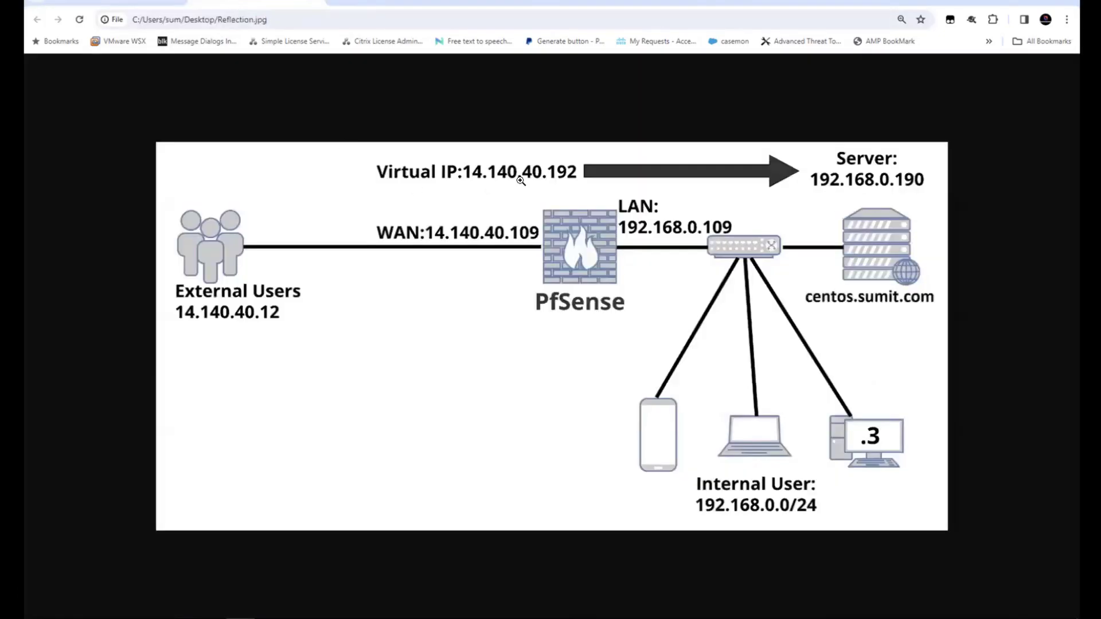
pyautogui.click(151, 7)
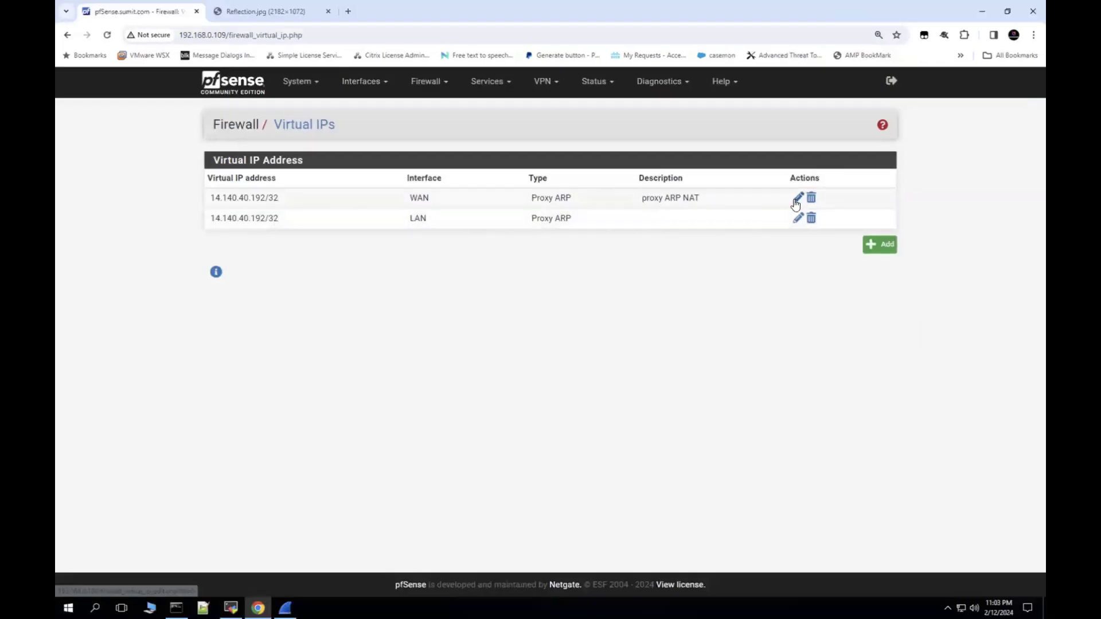
# Check the WAN Proxy ARP virtual IP 14.140.40.192/32, save it and apply the changes
pyautogui.click(797, 201)
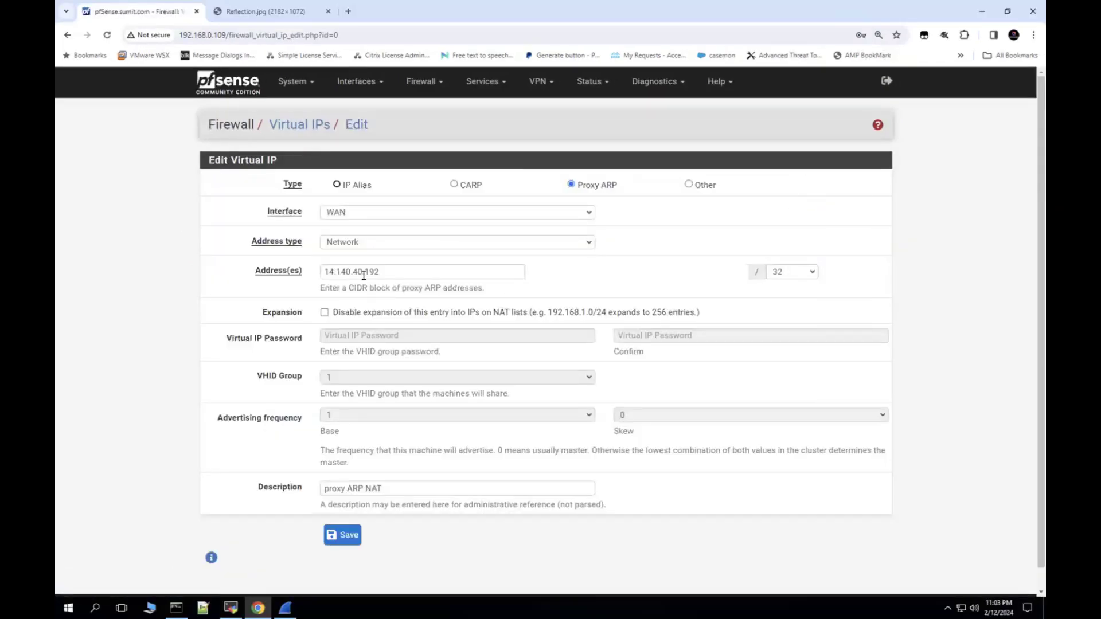
pyautogui.moveTo(380, 272); pyautogui.dragTo(317, 273)
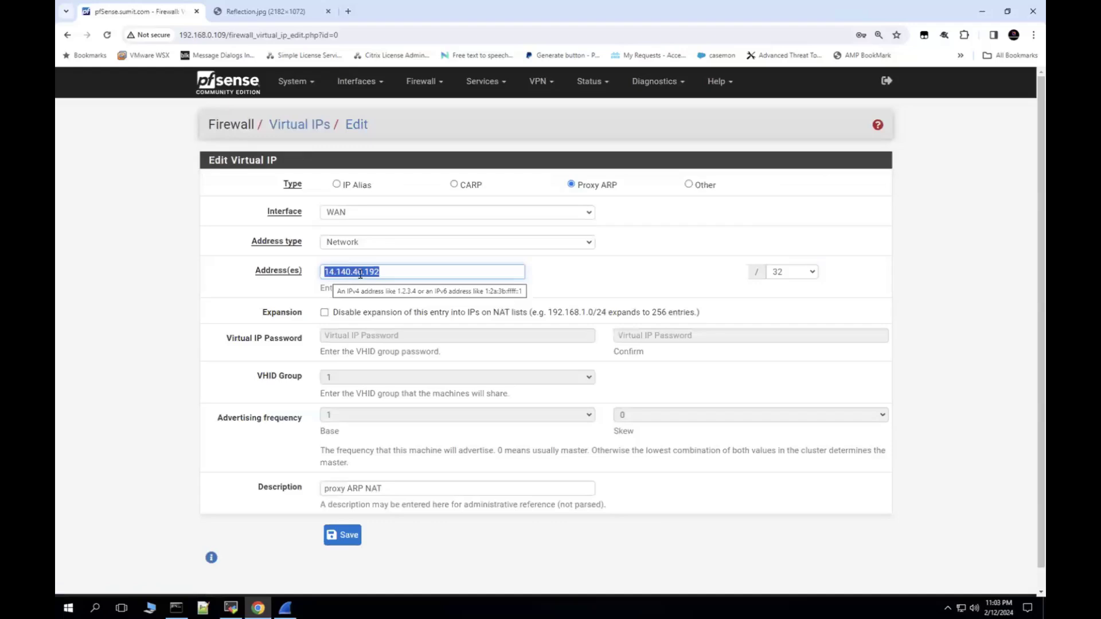
pyautogui.scroll(-1, 407, 451)
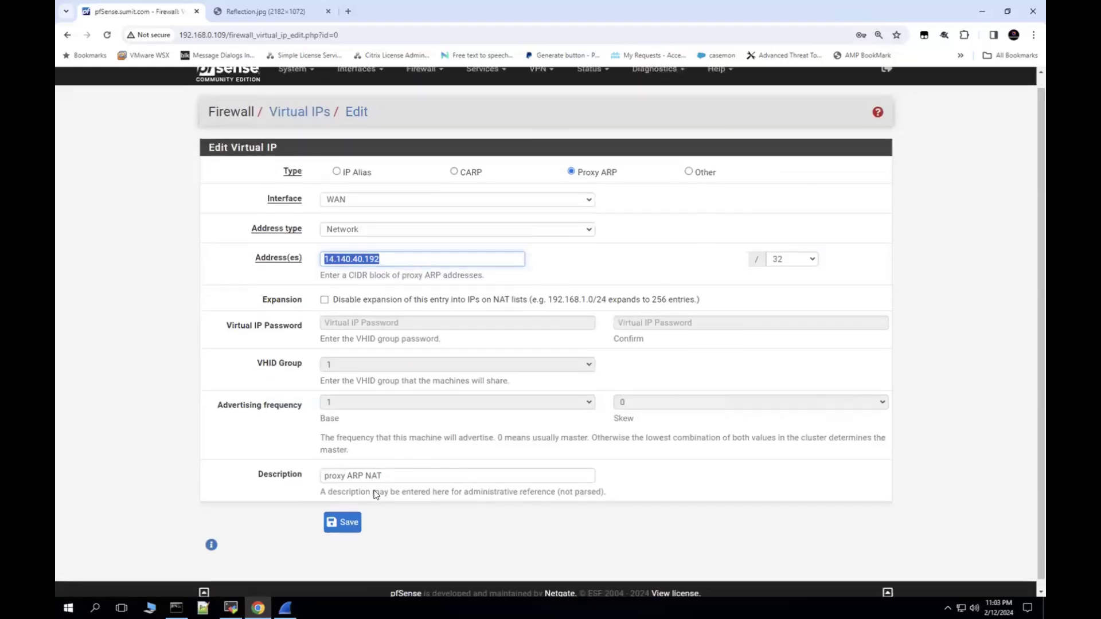
pyautogui.click(342, 522)
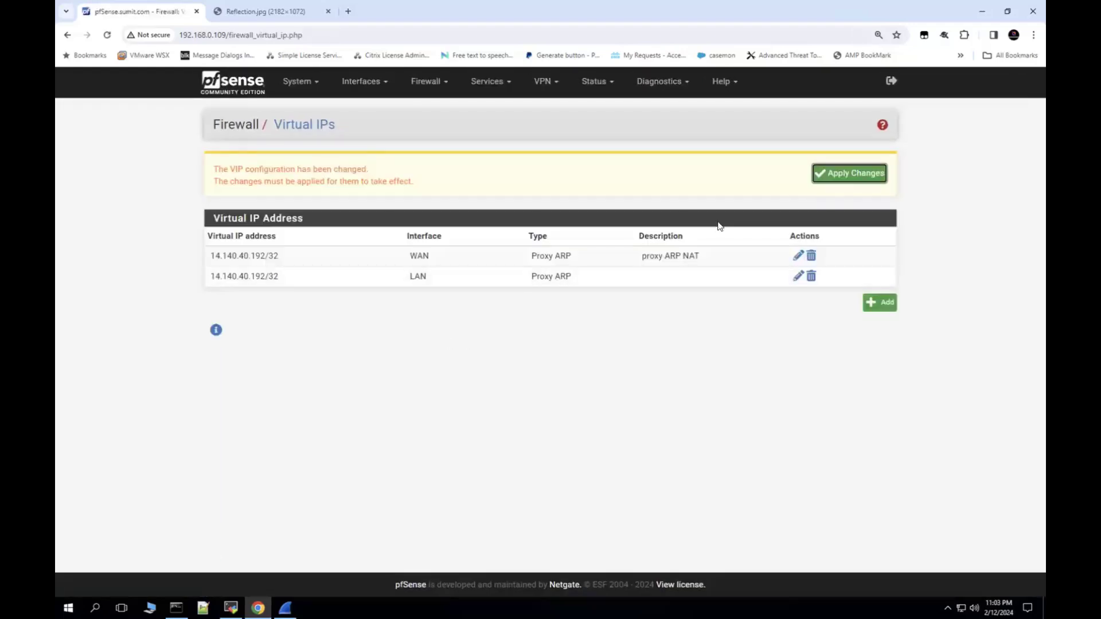
pyautogui.click(848, 174)
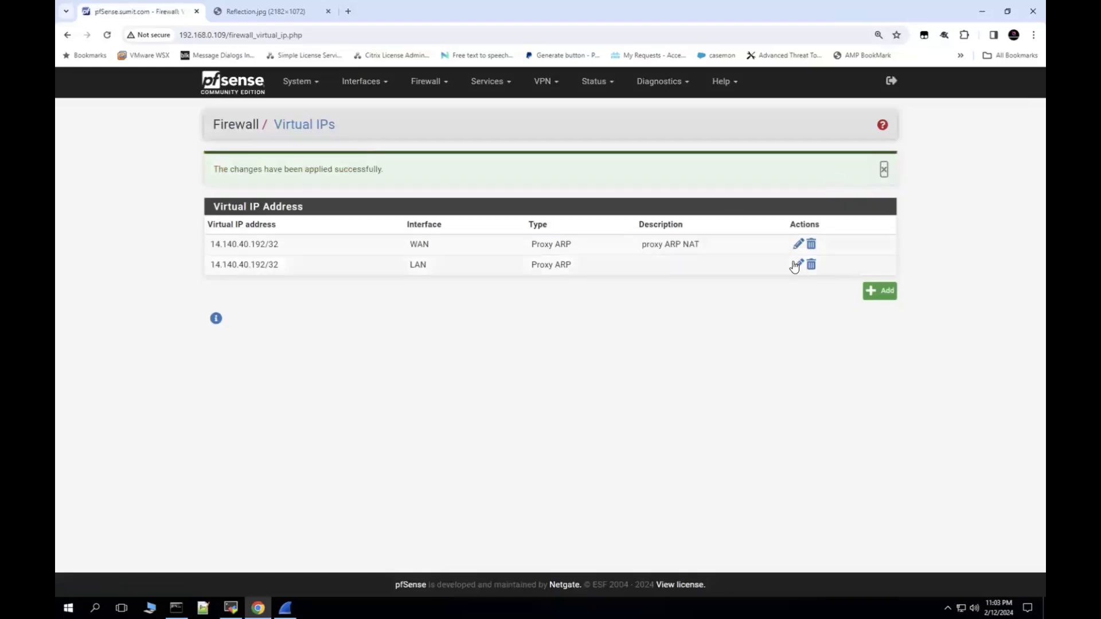
# Check the LAN Proxy ARP virtual IP 14.140.40.192/32, save it and apply the changes
pyautogui.click(797, 264)
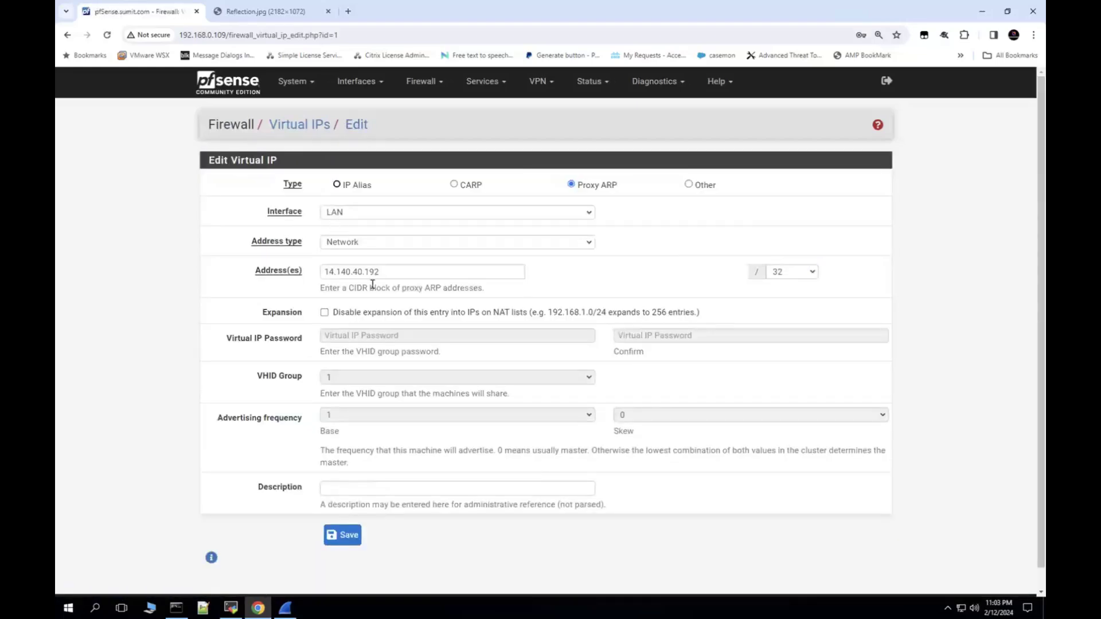
pyautogui.click(347, 537)
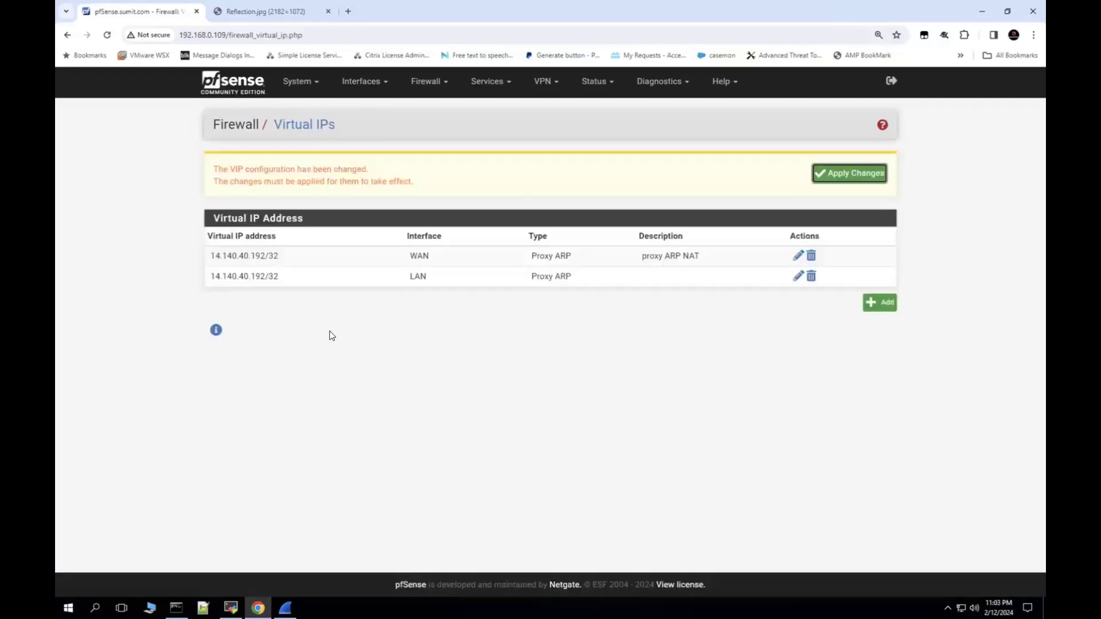
pyautogui.click(828, 183)
# Consult the Reflection.jpg network diagram and start a new NAT port forward rule at the top of the rule list
pyautogui.click(274, 12)
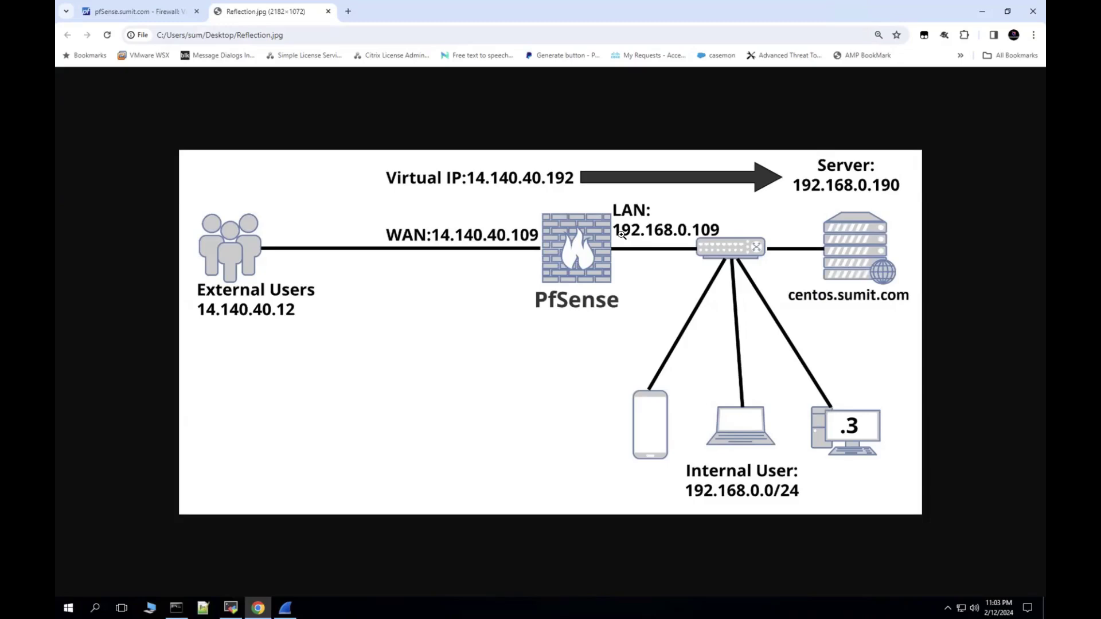
pyautogui.click(177, 19)
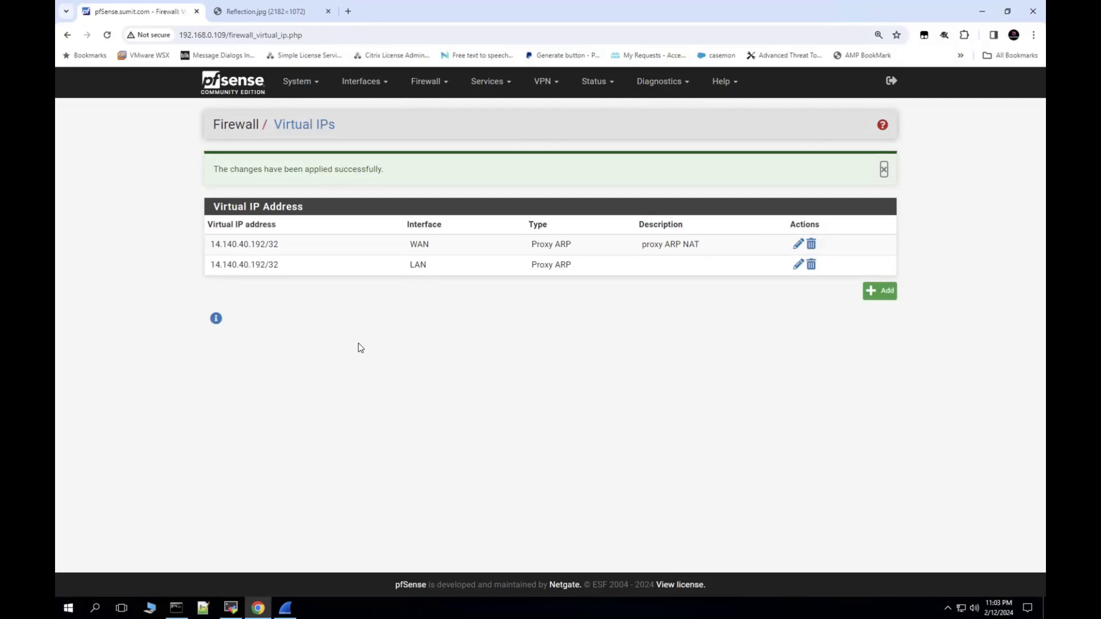
pyautogui.click(426, 85)
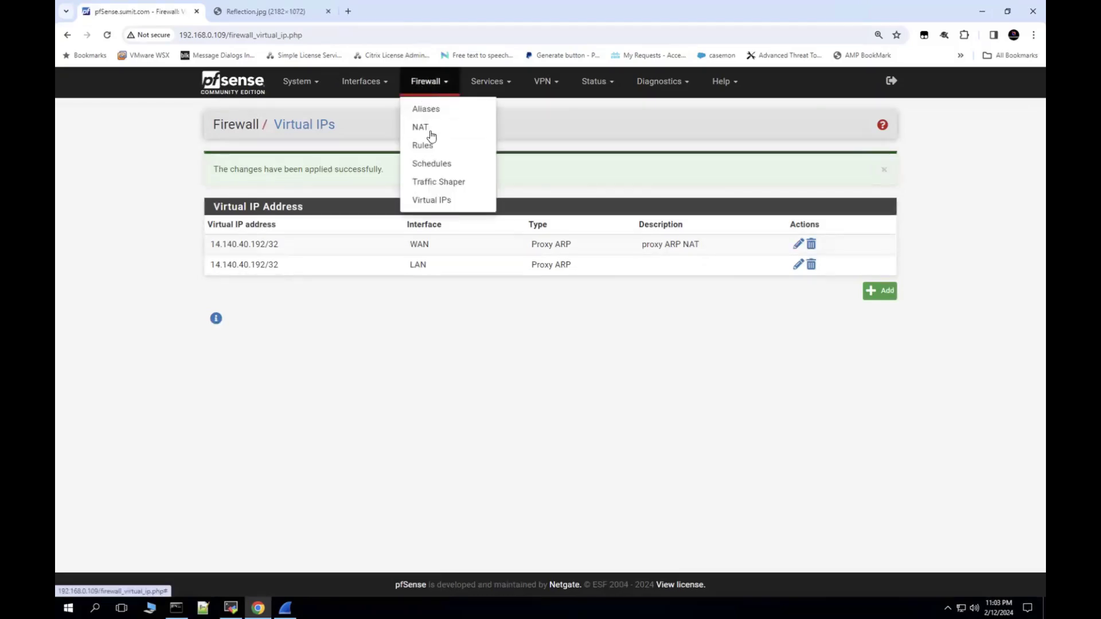
pyautogui.click(431, 129)
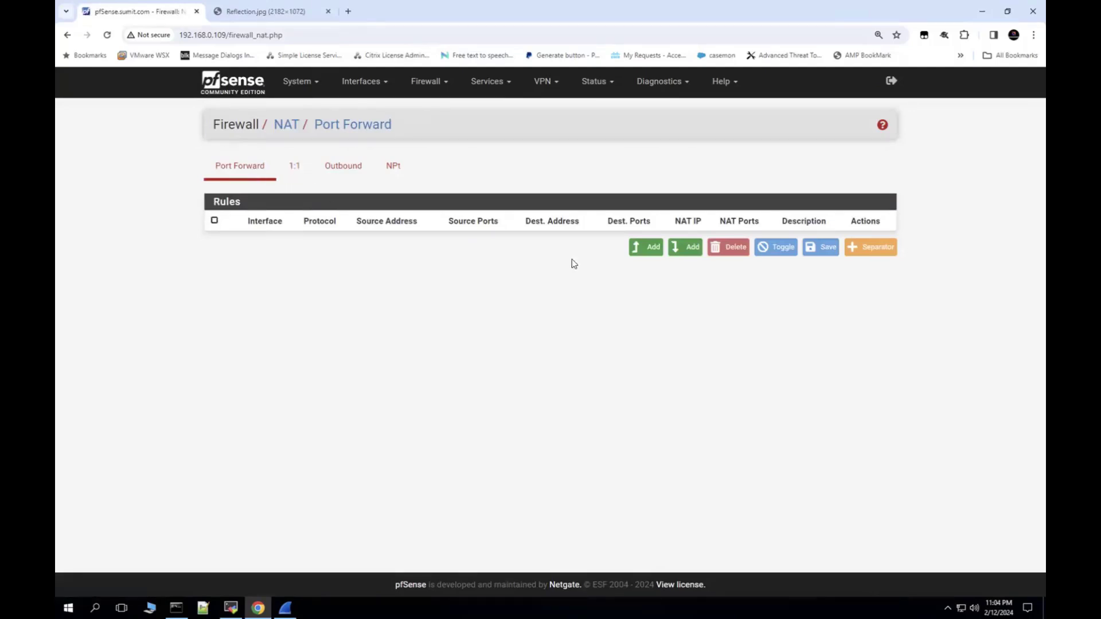
pyautogui.click(644, 247)
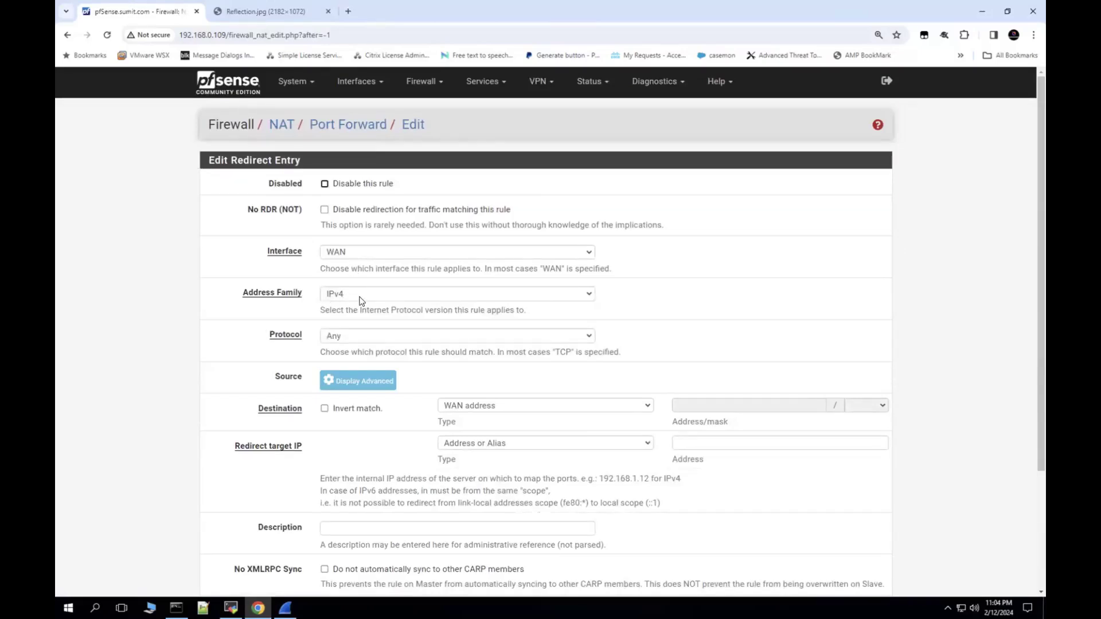
# Set the port forward rule's destination to the Address or Alias type with address 14.140.40.192
pyautogui.scroll(-1, 350, 298)
pyautogui.scroll(-2, 361, 301)
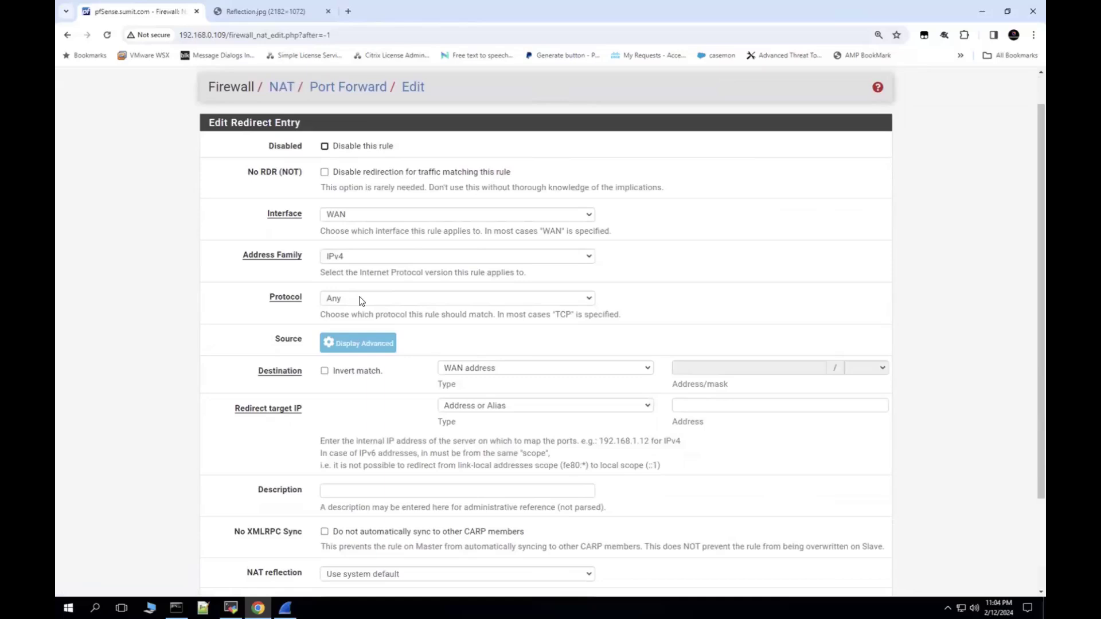
pyautogui.scroll(-2, 360, 297)
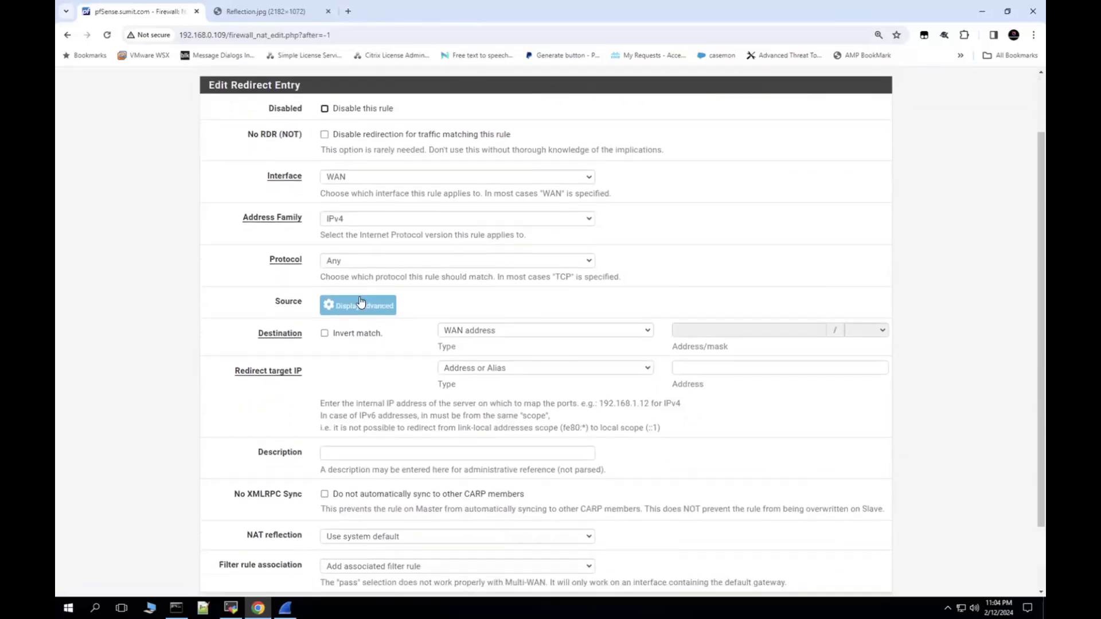
pyautogui.scroll(-1, 361, 301)
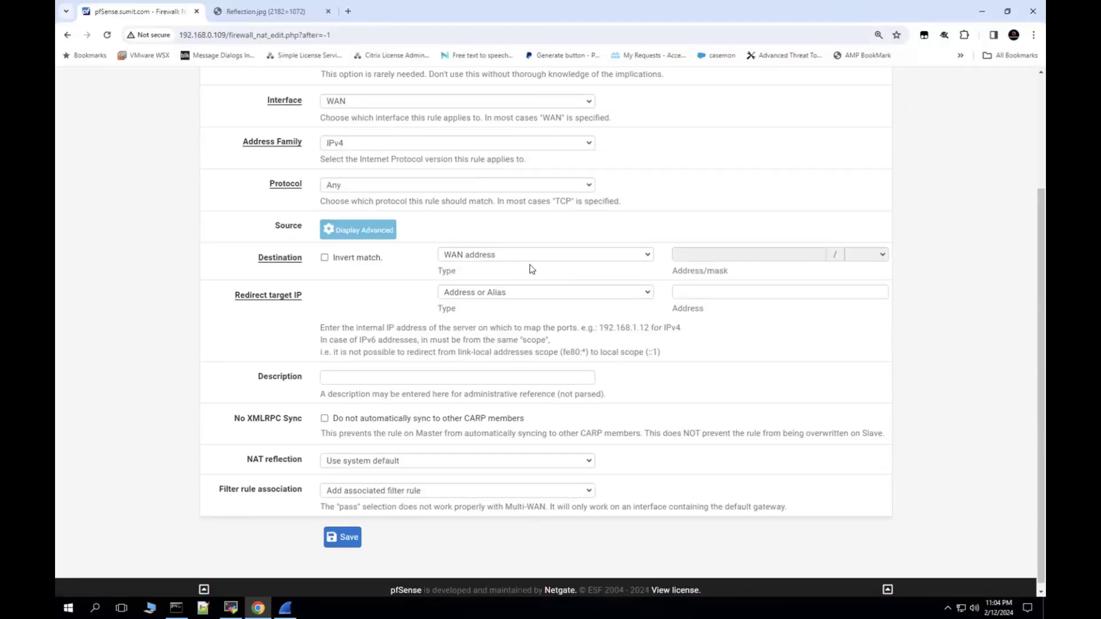
pyautogui.click(538, 256)
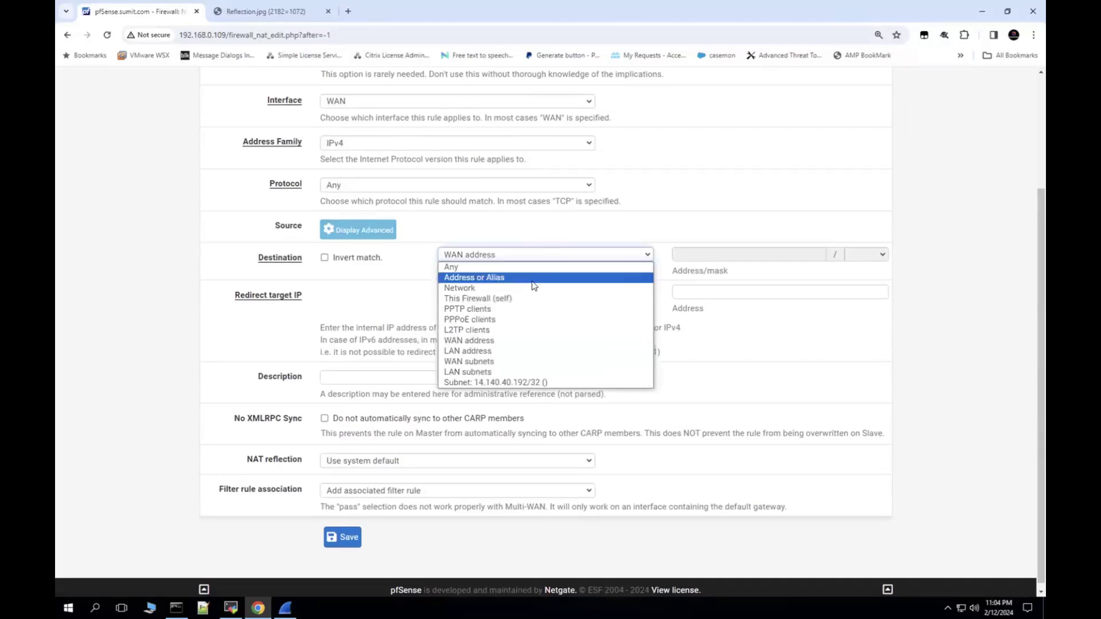
pyautogui.click(533, 279)
pyautogui.click(700, 257)
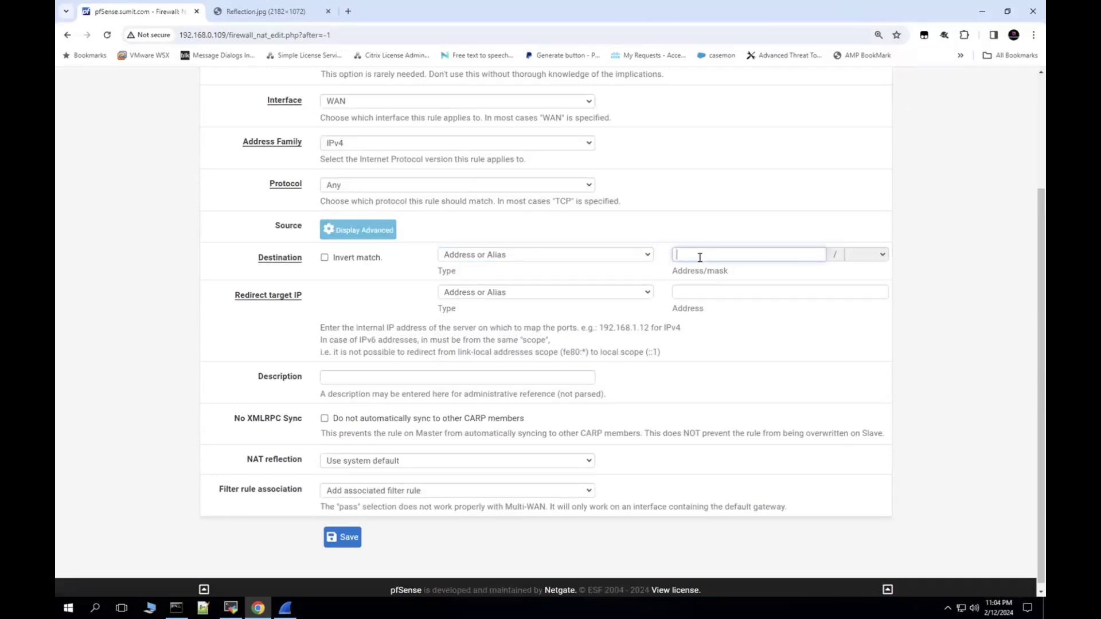
pyautogui.write('14.247')
pyautogui.press('BackSpace')
pyautogui.press('BackSpace')
pyautogui.press('BackSpace')
pyautogui.write('147.40.192')
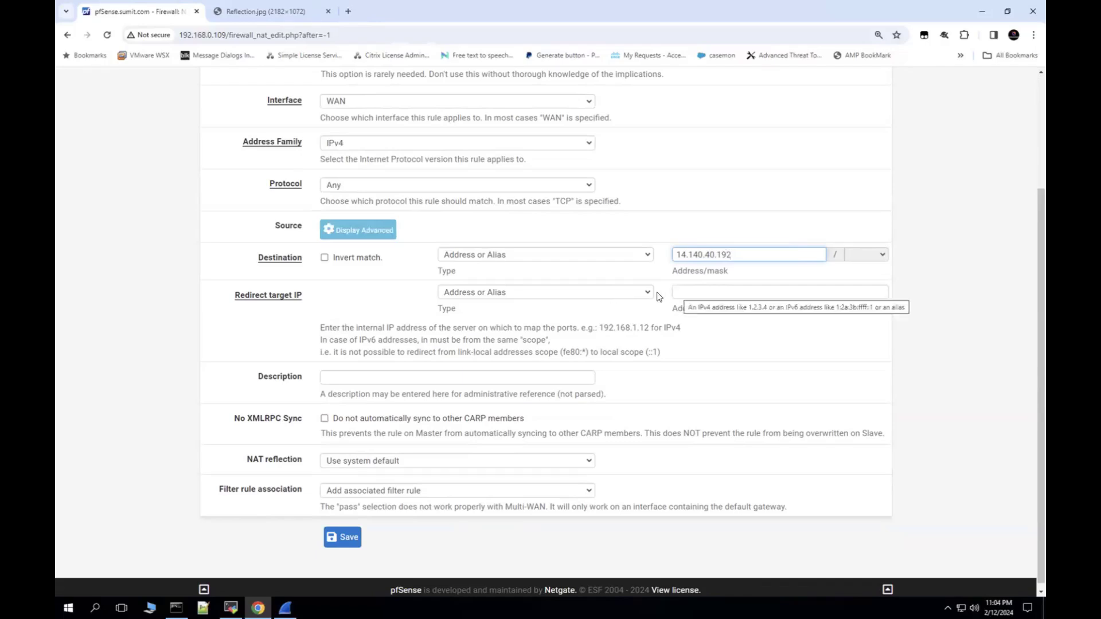
# Set the redirect target IP to 192.168.0.190, keeping Address or Alias as its type
pyautogui.click(631, 296)
pyautogui.click(629, 300)
pyautogui.click(697, 295)
pyautogui.write('19')
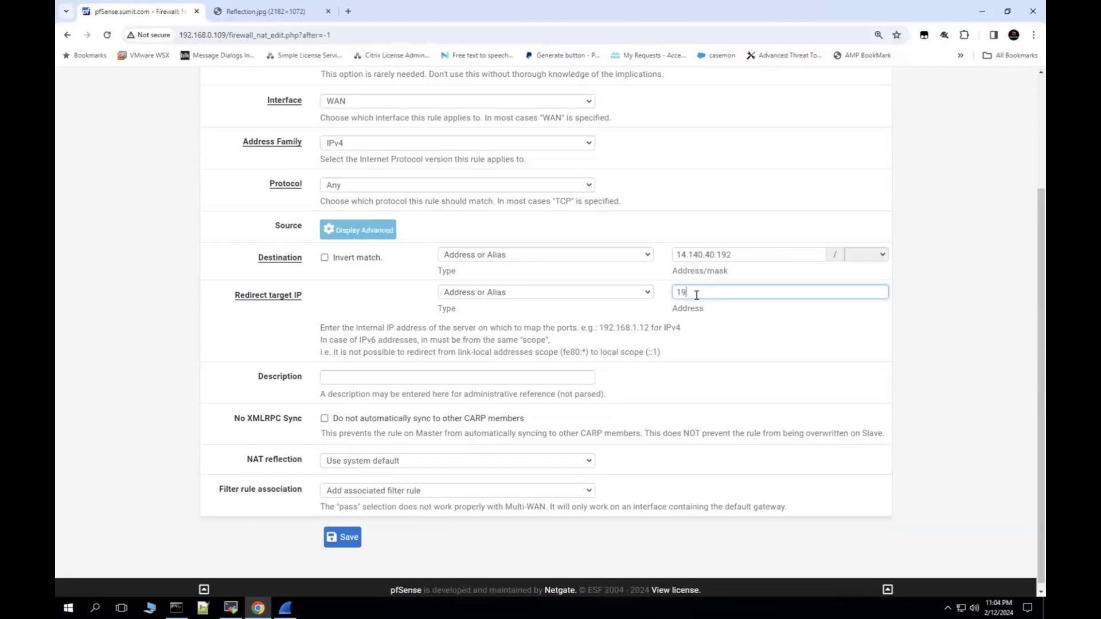
pyautogui.write('2.168.0.190')
pyautogui.click(742, 329)
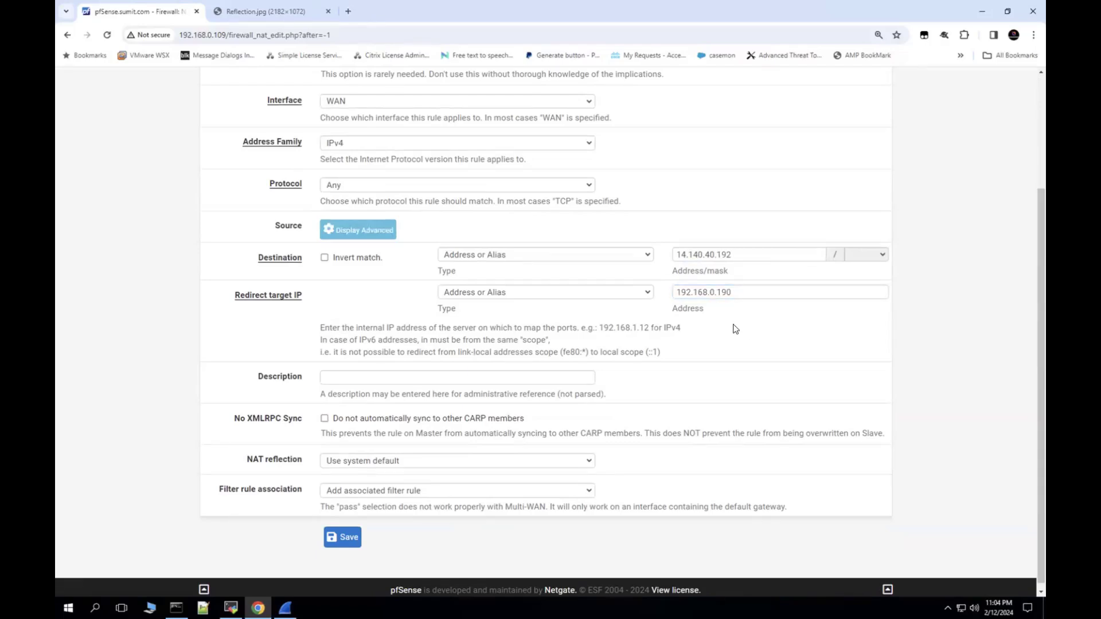
# Enter "port fwd" as the description of the port forward rule
pyautogui.scroll(-1, 735, 329)
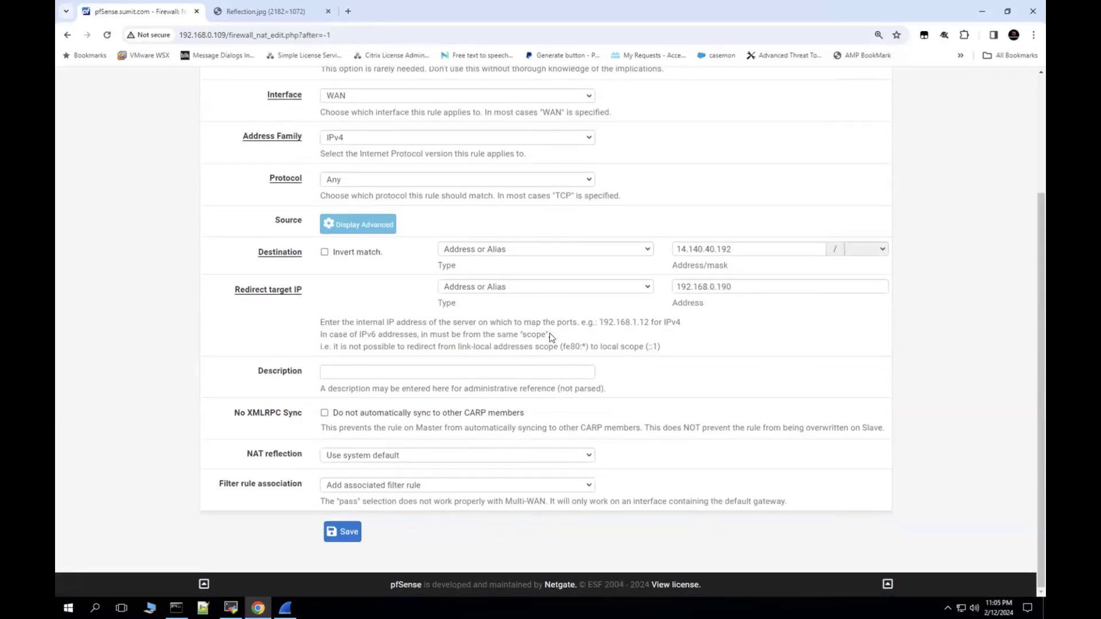
pyautogui.click(359, 370)
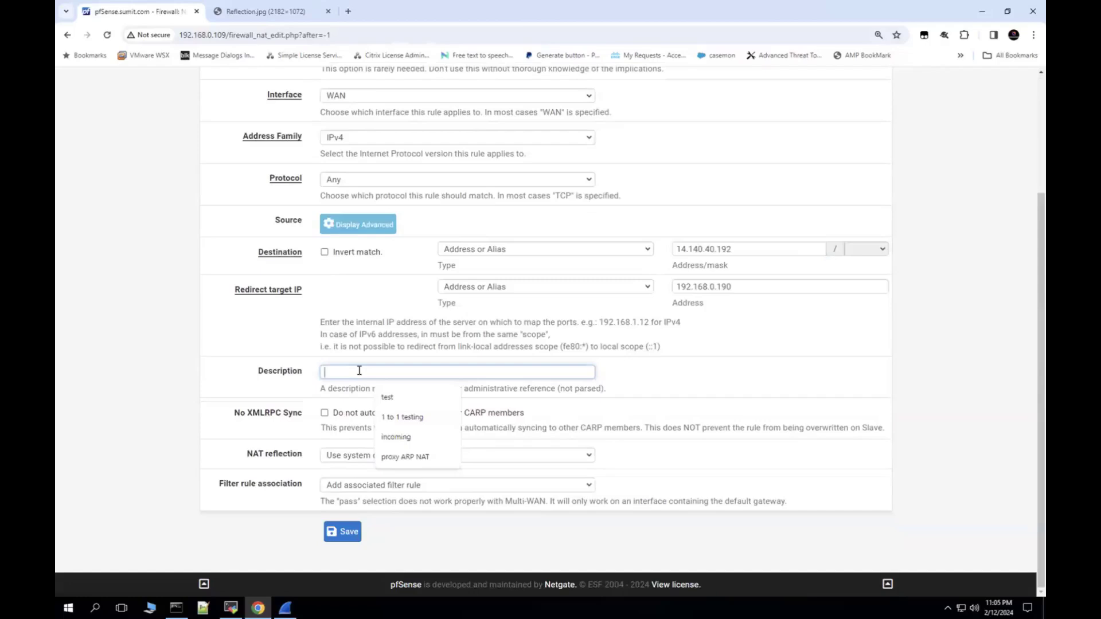
pyautogui.write('port fwd')
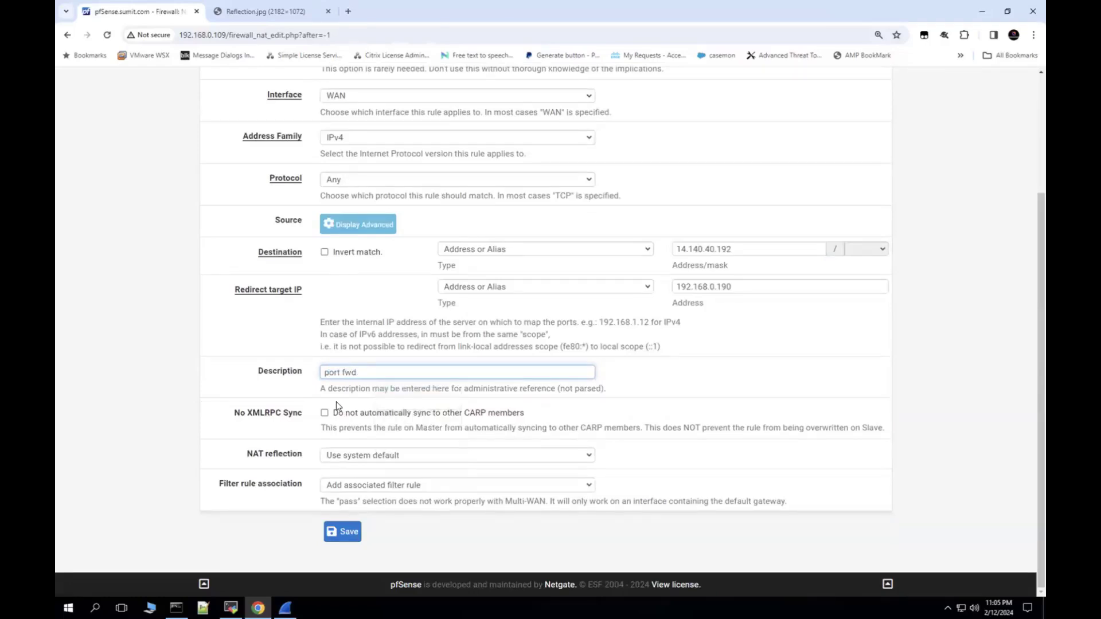
# Set the port forward rule's NAT reflection to Enable (Pure NAT), save the rule and apply the changes
pyautogui.click(239, 457)
pyautogui.moveTo(307, 453); pyautogui.dragTo(245, 453)
pyautogui.click(387, 456)
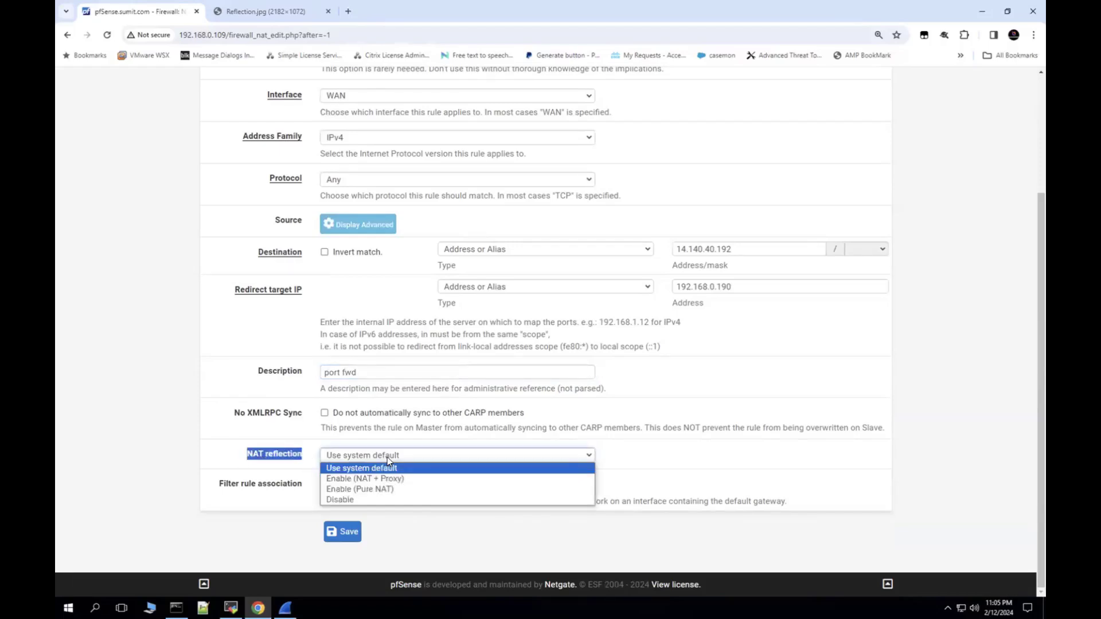
pyautogui.click(385, 490)
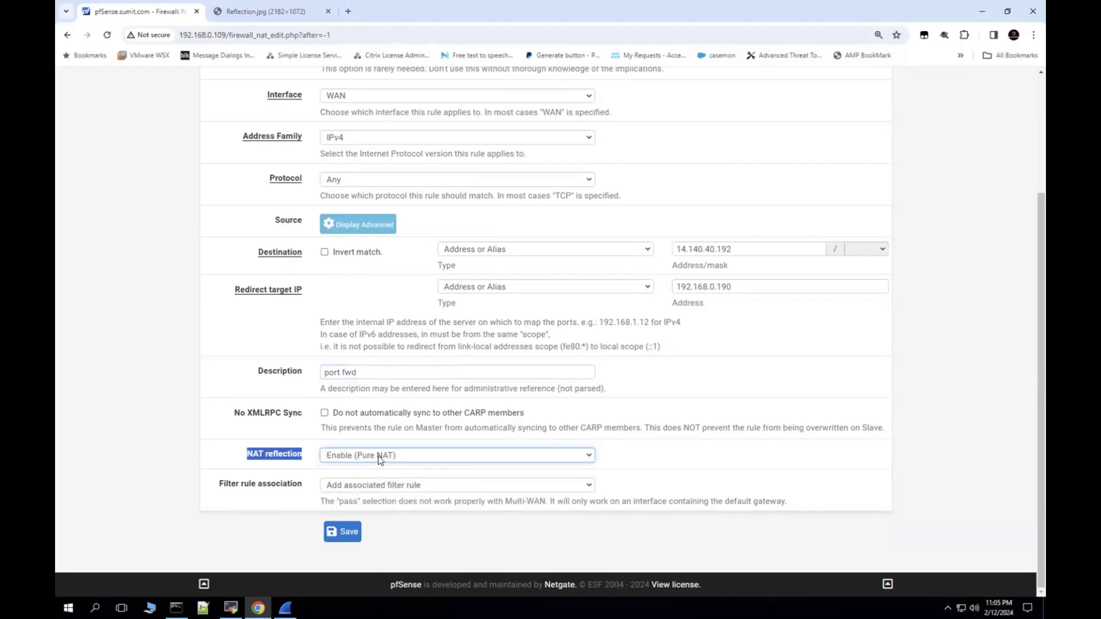
pyautogui.click(344, 531)
pyautogui.click(840, 175)
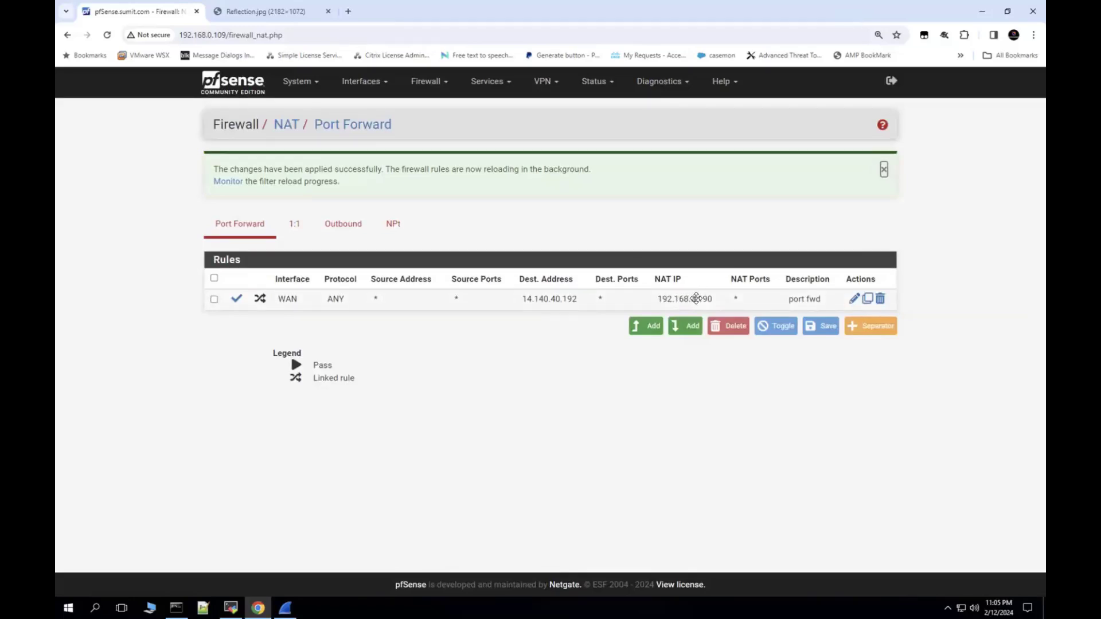
# Review the saved port forward and its associated WAN firewall rule for 192.168.0.190, consulting the Reflection.jpg diagram
pyautogui.click(709, 302)
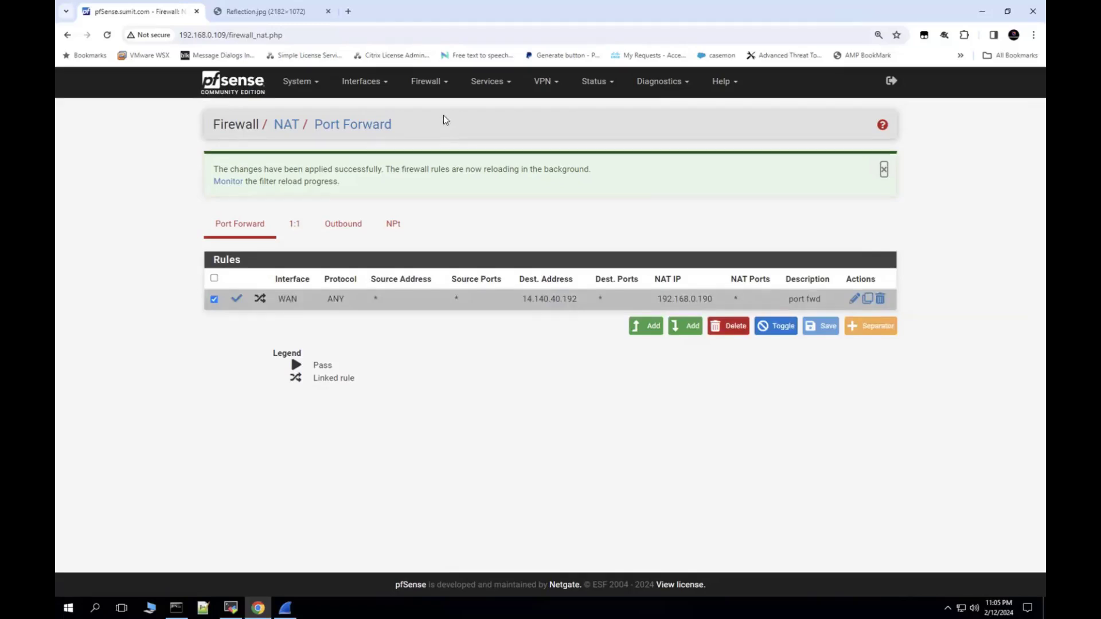
pyautogui.click(437, 86)
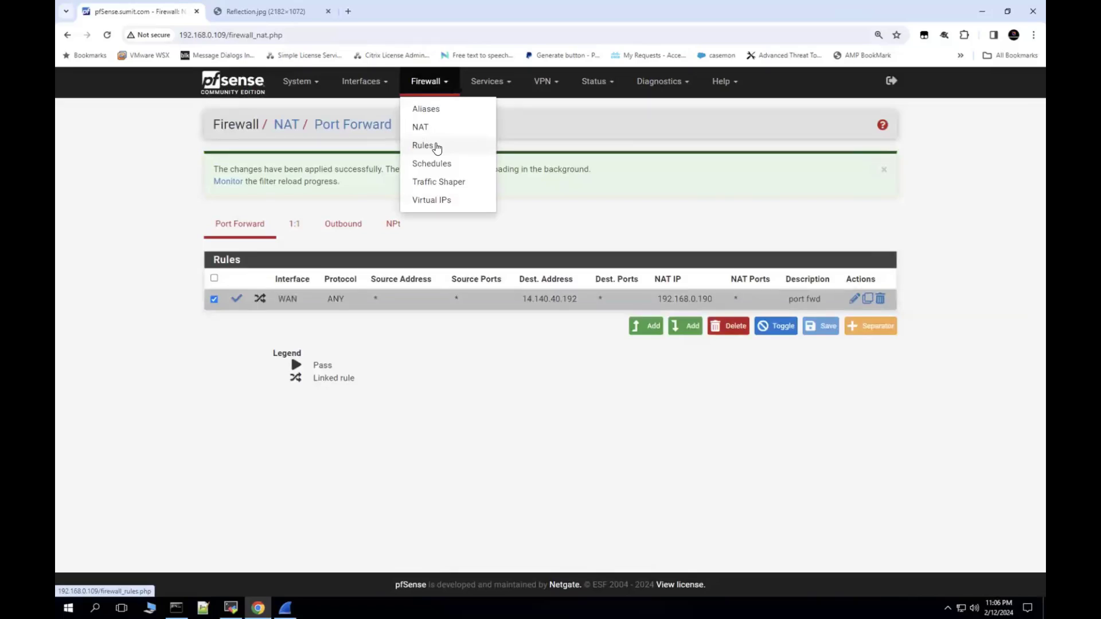
pyautogui.click(437, 148)
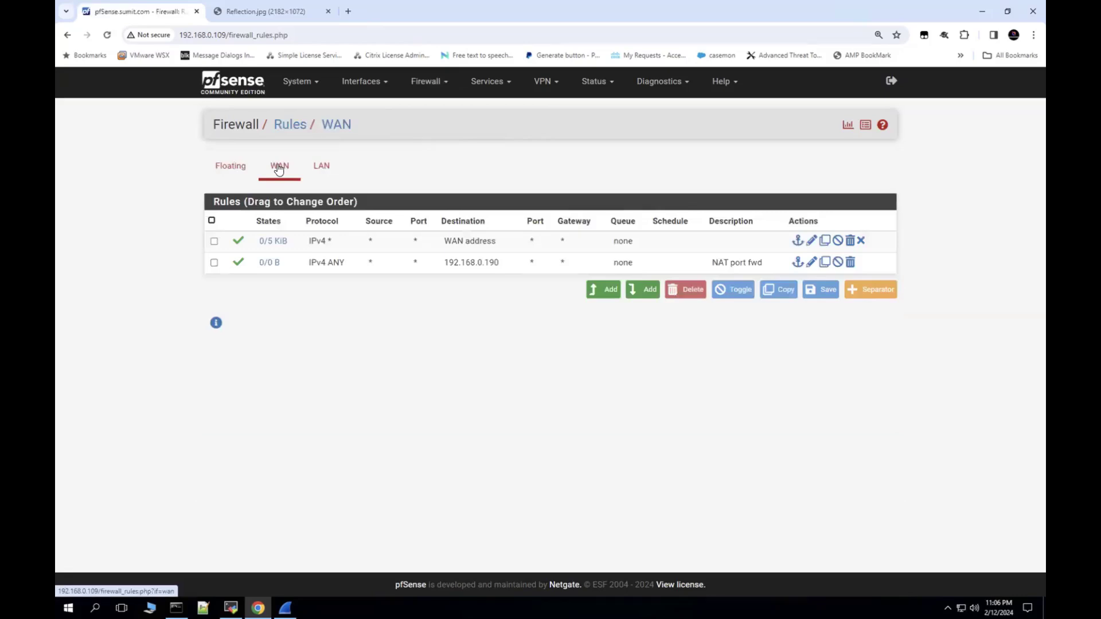
pyautogui.click(277, 19)
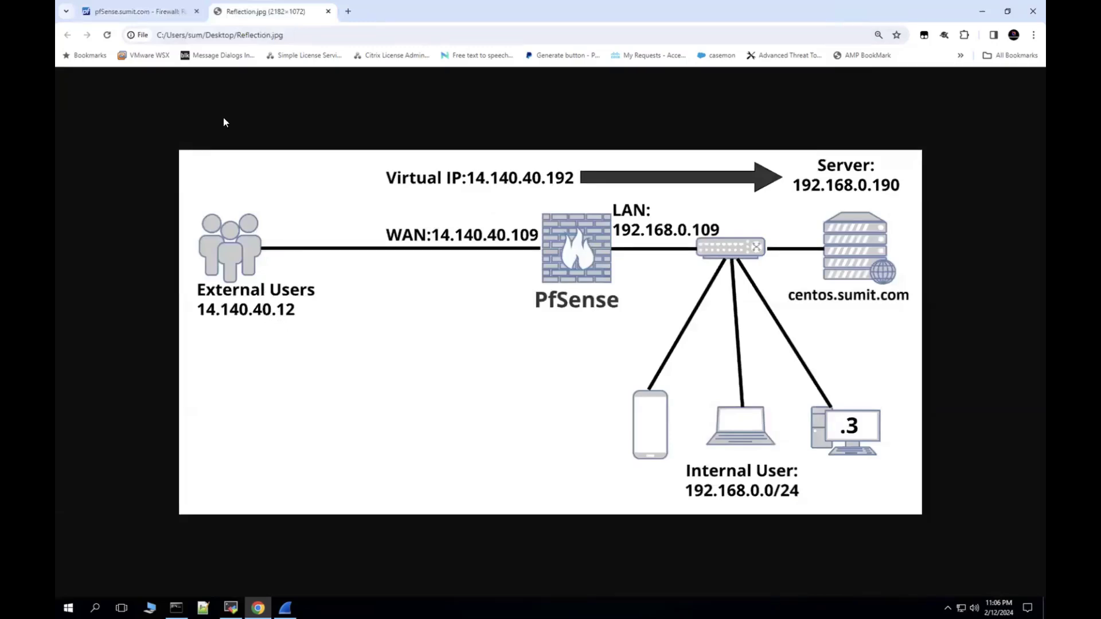
pyautogui.click(167, 12)
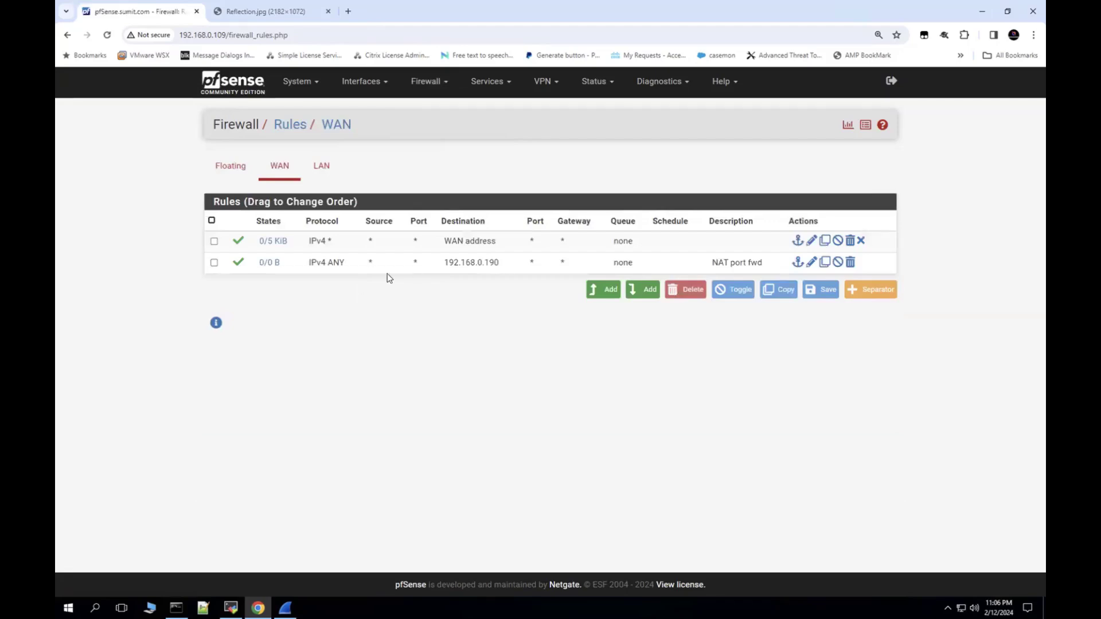
pyautogui.click(422, 268)
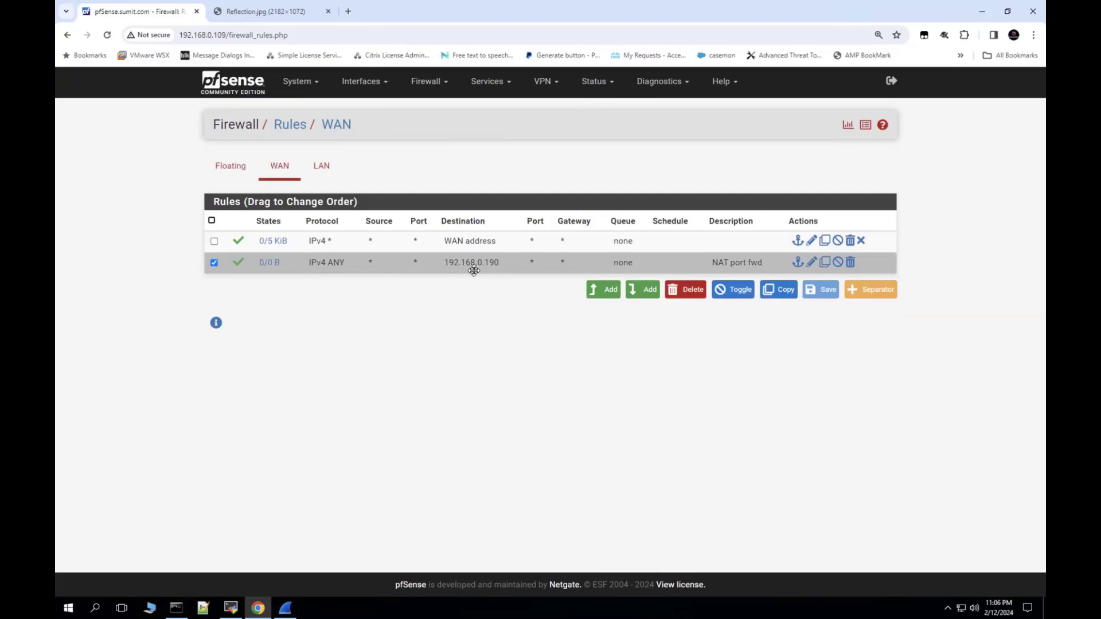
pyautogui.click(506, 265)
pyautogui.click(506, 264)
# Switch to the External-User session in MobaXterm, ping centos.sumit.com from source 14.140.40.12 and check which address the name resolves to
pyautogui.click(233, 605)
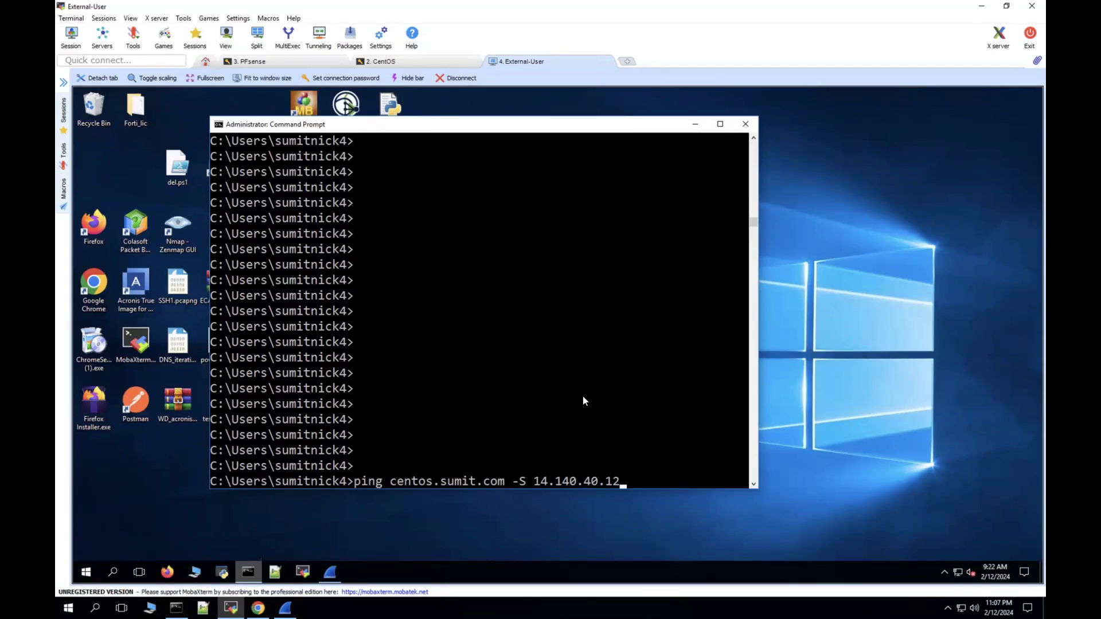
pyautogui.click(619, 423)
pyautogui.press('Return')
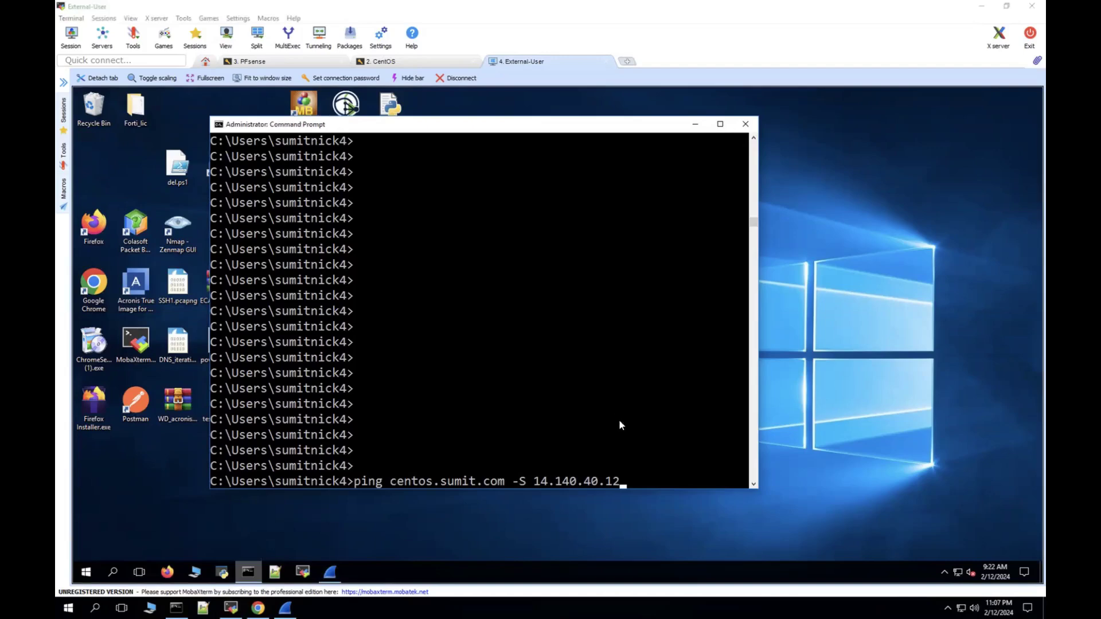
pyautogui.press('Return')
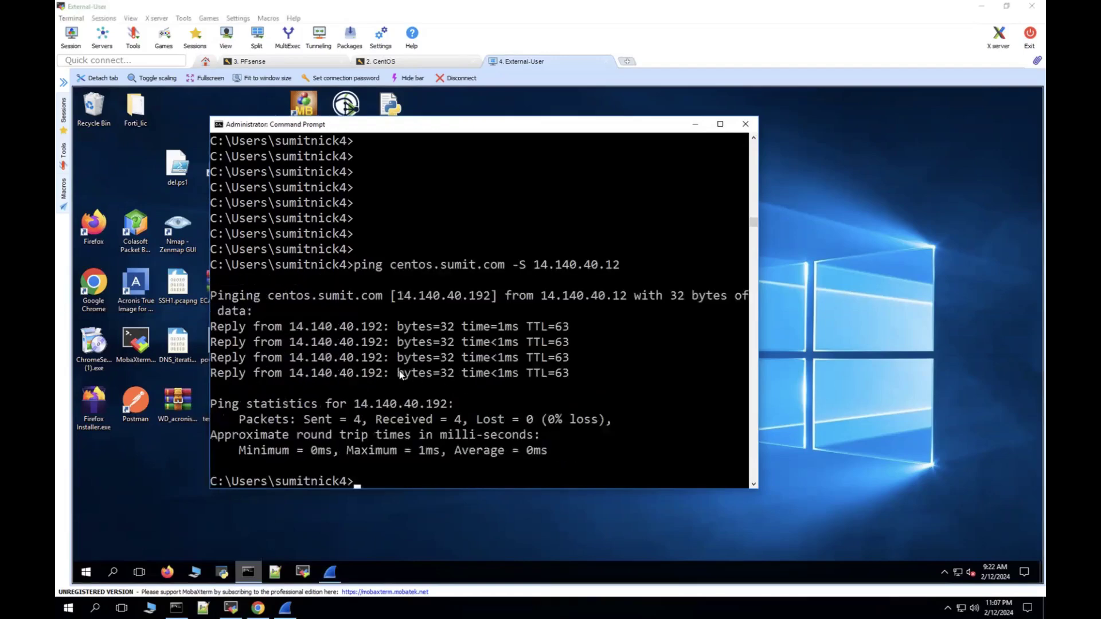
pyautogui.moveTo(388, 266); pyautogui.dragTo(505, 265)
pyautogui.moveTo(397, 296); pyautogui.dragTo(491, 298)
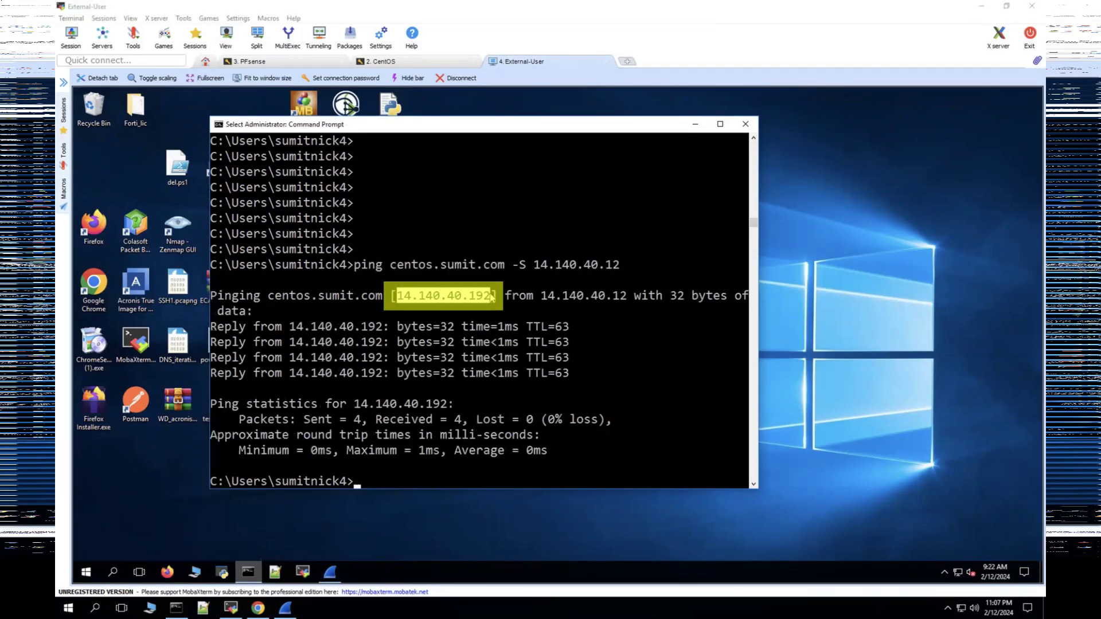
# Examine the source and destination addresses of the ICMP requests and replies in the external machine's Wireshark capture
pyautogui.click(329, 571)
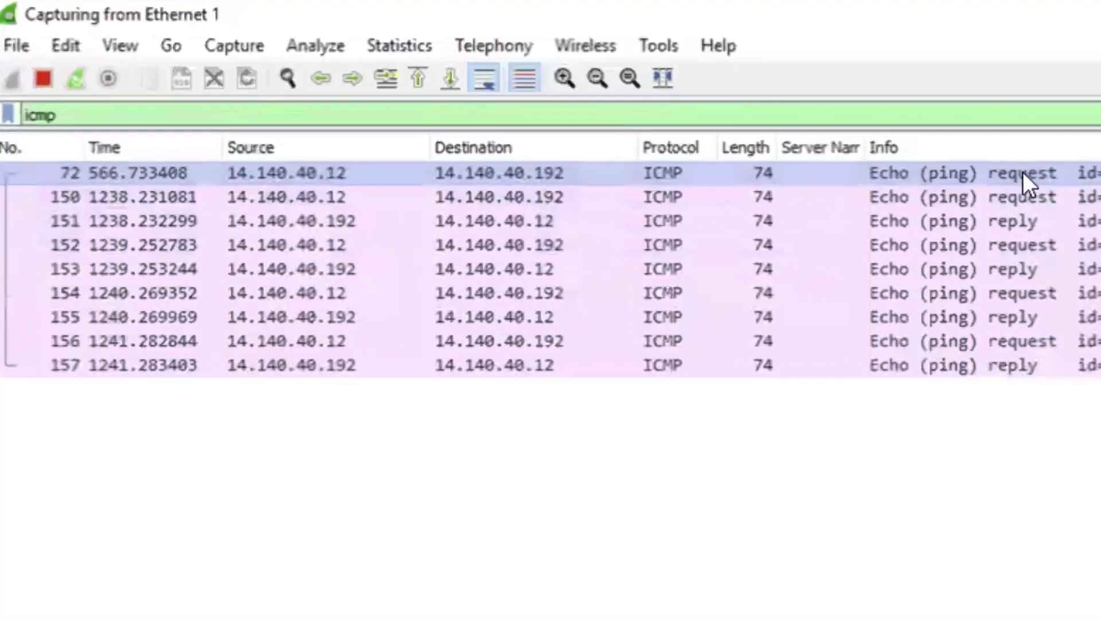
pyautogui.click(557, 158)
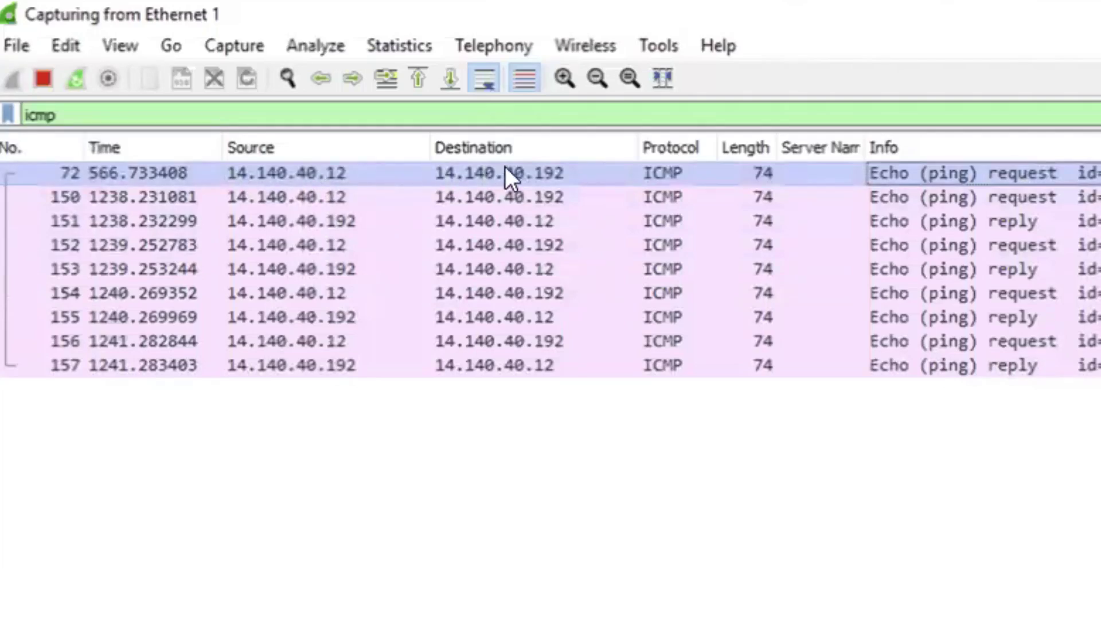
pyautogui.click(565, 175)
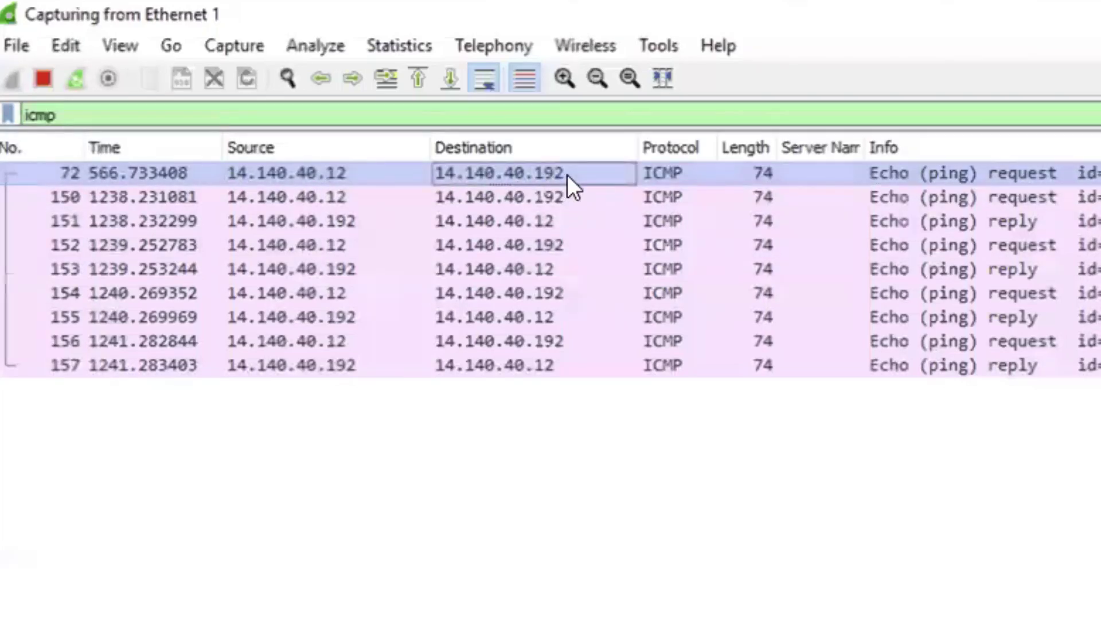
pyautogui.click(584, 220)
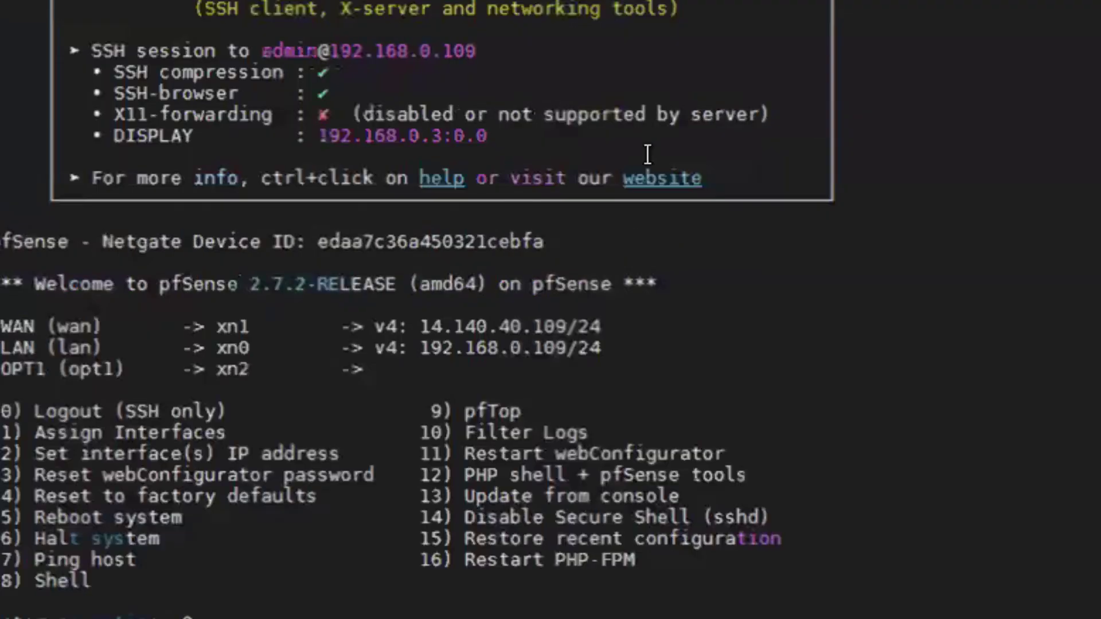
# Start an ICMP capture on the WAN interface in the pfSense shell with "tcpdump -i xn1 icmp -nn"
pyautogui.press('Return')
pyautogui.press('Return')
pyautogui.press('Return')
pyautogui.write('tcpdump -')
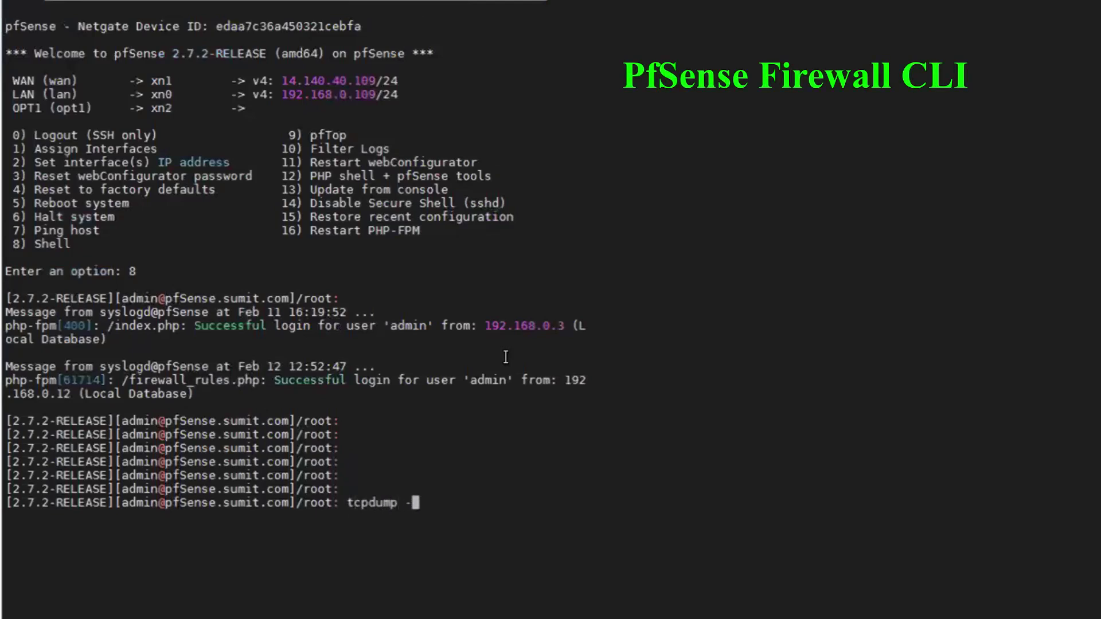
pyautogui.write('i xn')
pyautogui.write('0')
pyautogui.press('BackSpace')
pyautogui.press('BackSpace')
pyautogui.write('1')
pyautogui.write('ic')
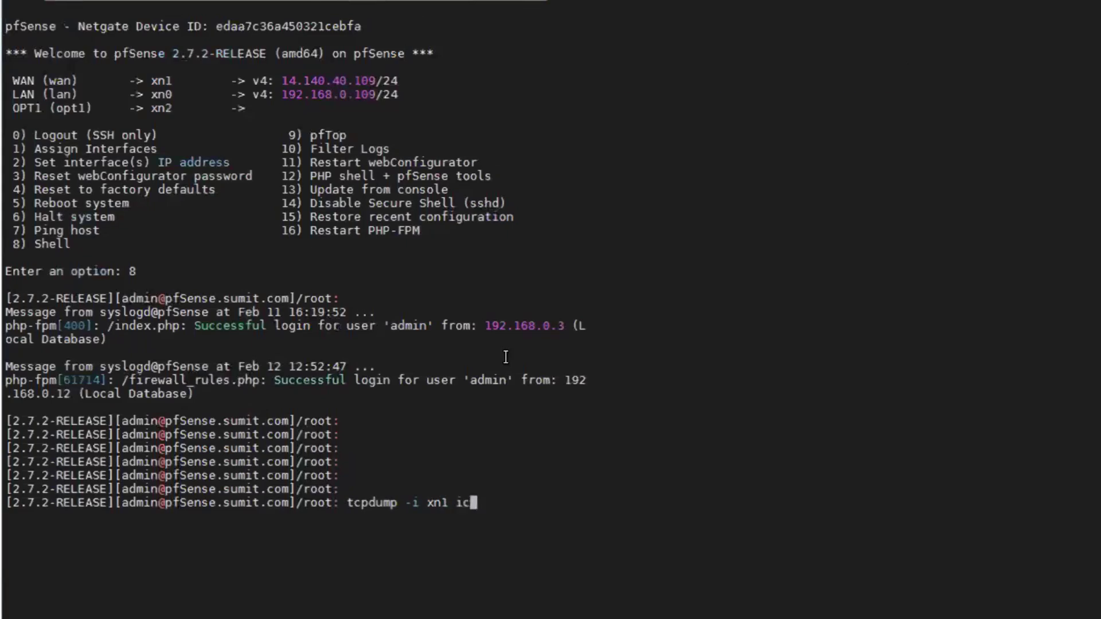
pyautogui.write('mp -nn')
pyautogui.press('Return')
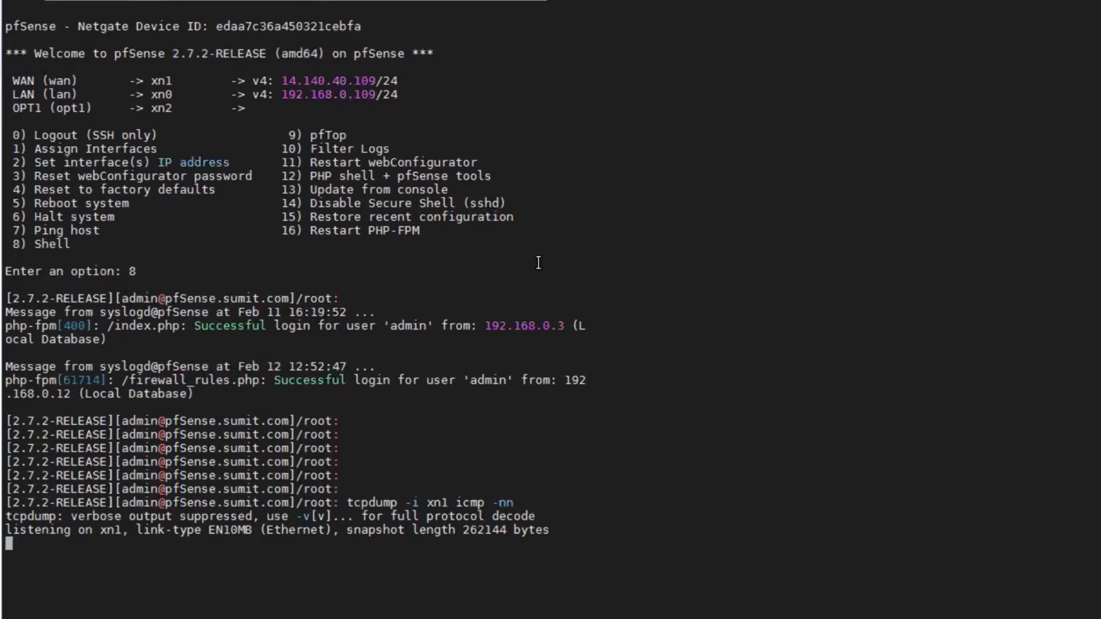
# Minimize Wireshark in the External-User session and rerun "ping centos.sumit.com -S 14.140.40.12" in the command prompt
pyautogui.click(564, 40)
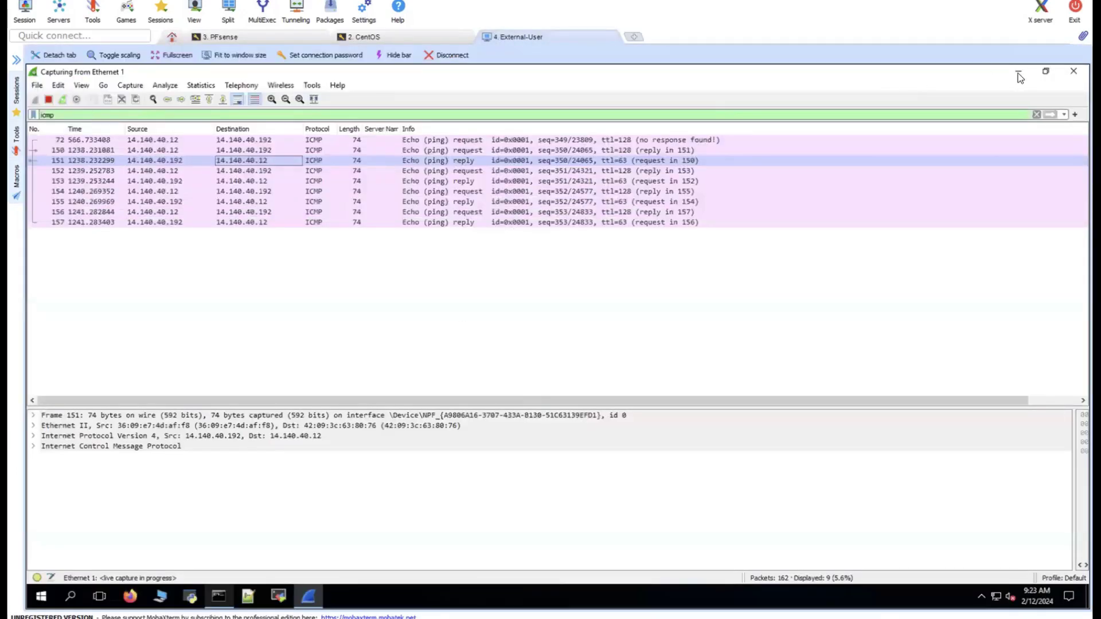
pyautogui.click(1018, 73)
pyautogui.click(521, 391)
pyautogui.press('Up')
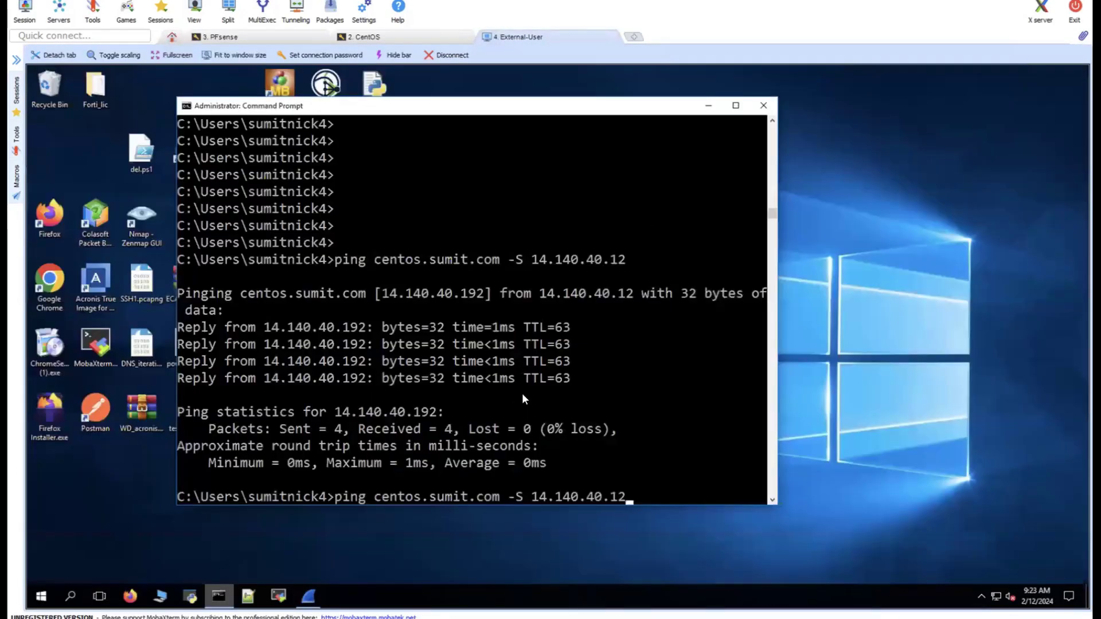
pyautogui.press('Return')
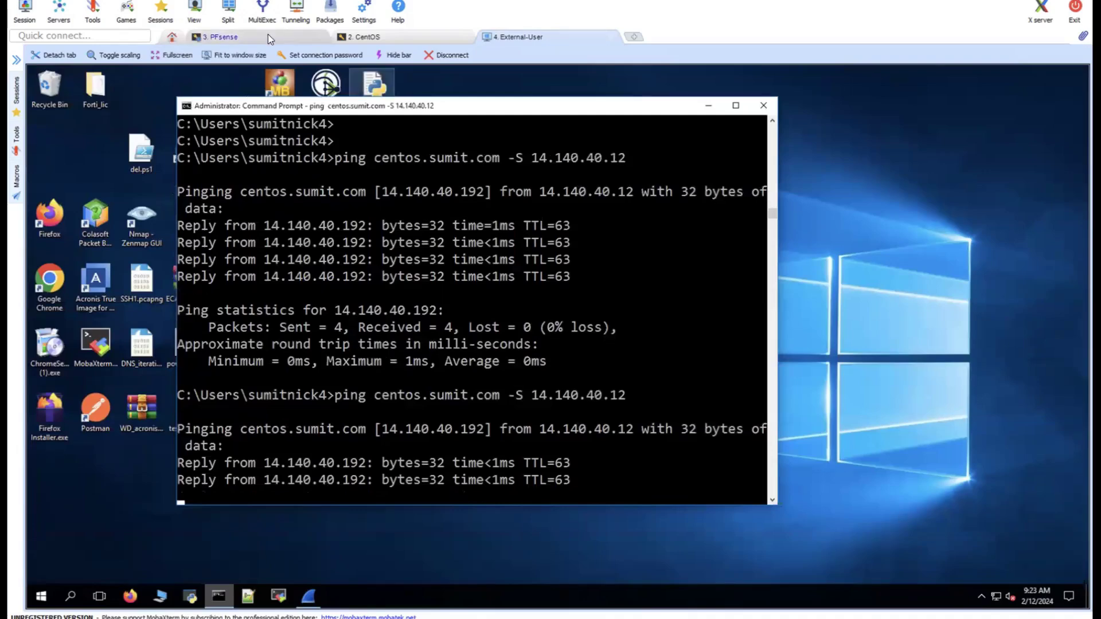
# Examine the source and destination addresses of the echo requests and replies captured on xn1 in the PFsense session
pyautogui.click(266, 37)
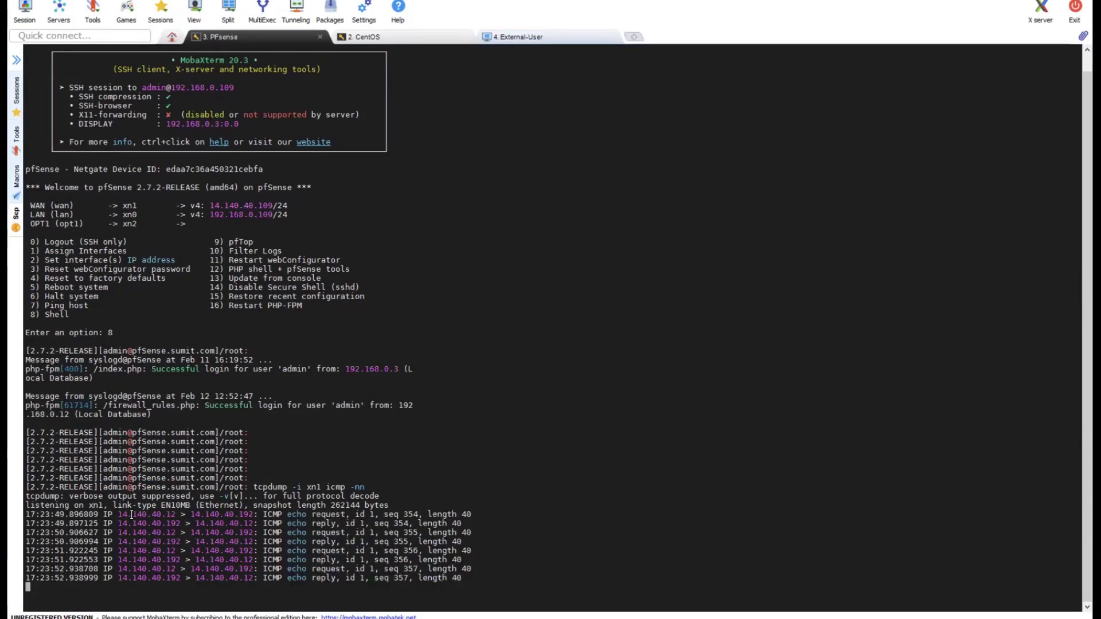
pyautogui.moveTo(118, 515); pyautogui.dragTo(155, 515)
pyautogui.moveTo(304, 487); pyautogui.dragTo(325, 487)
pyautogui.moveTo(114, 515); pyautogui.dragTo(254, 515)
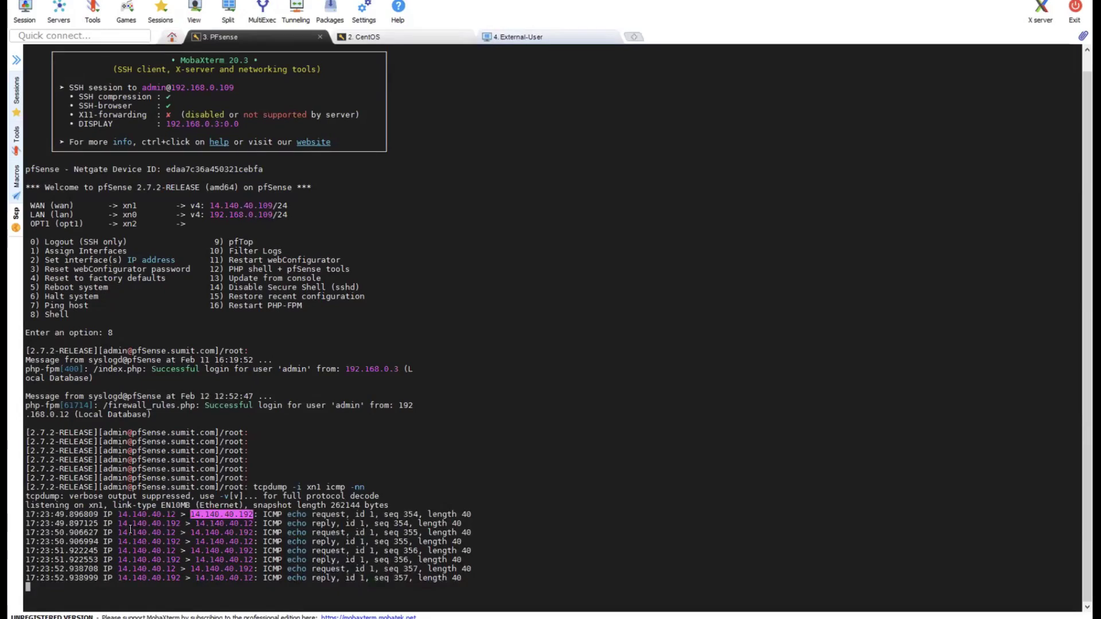
pyautogui.moveTo(117, 524); pyautogui.dragTo(248, 528)
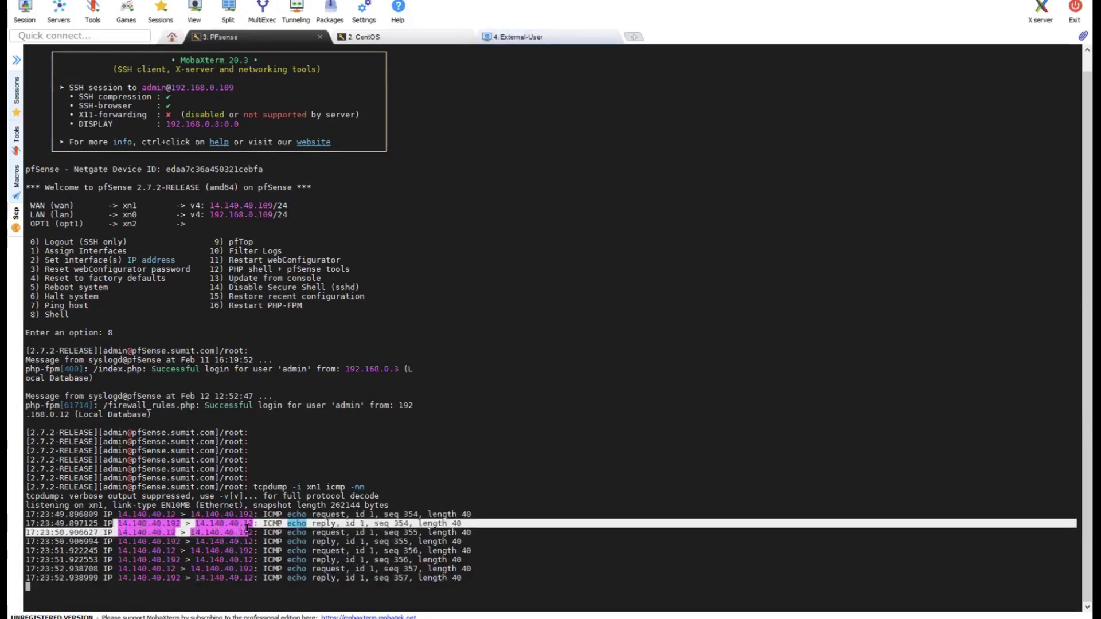
pyautogui.click(393, 445)
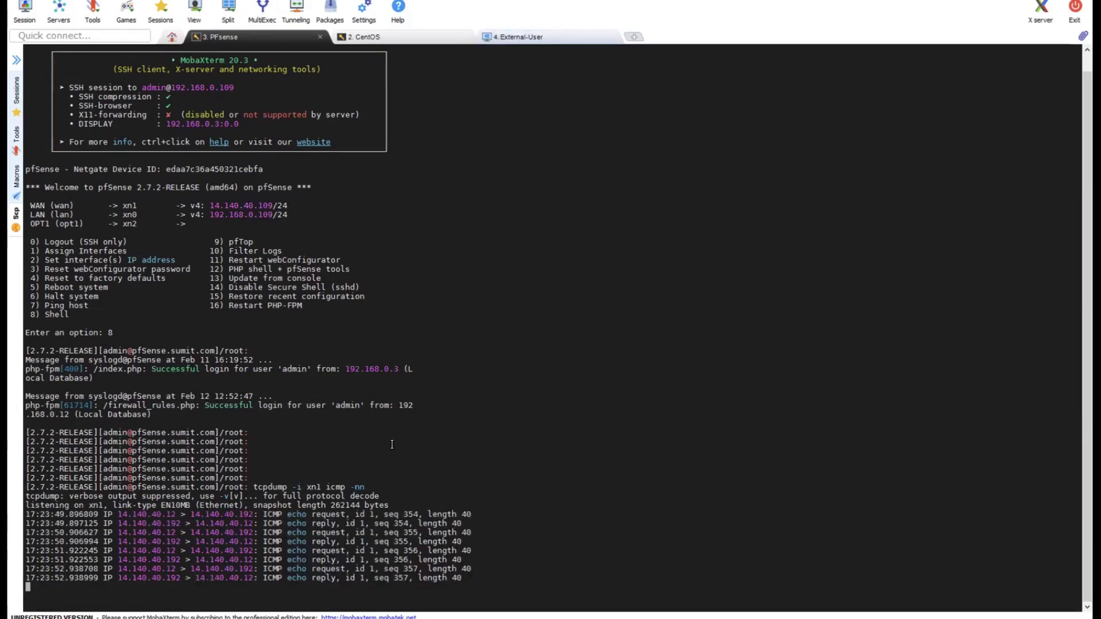
# Stop the xn1 capture and start one on the LAN interface with "tcpdump -i xn0 icmp -nn"
pyautogui.hotkey('ctrl', 'c')
pyautogui.press('Return')
pyautogui.press('Return')
pyautogui.press('Up')
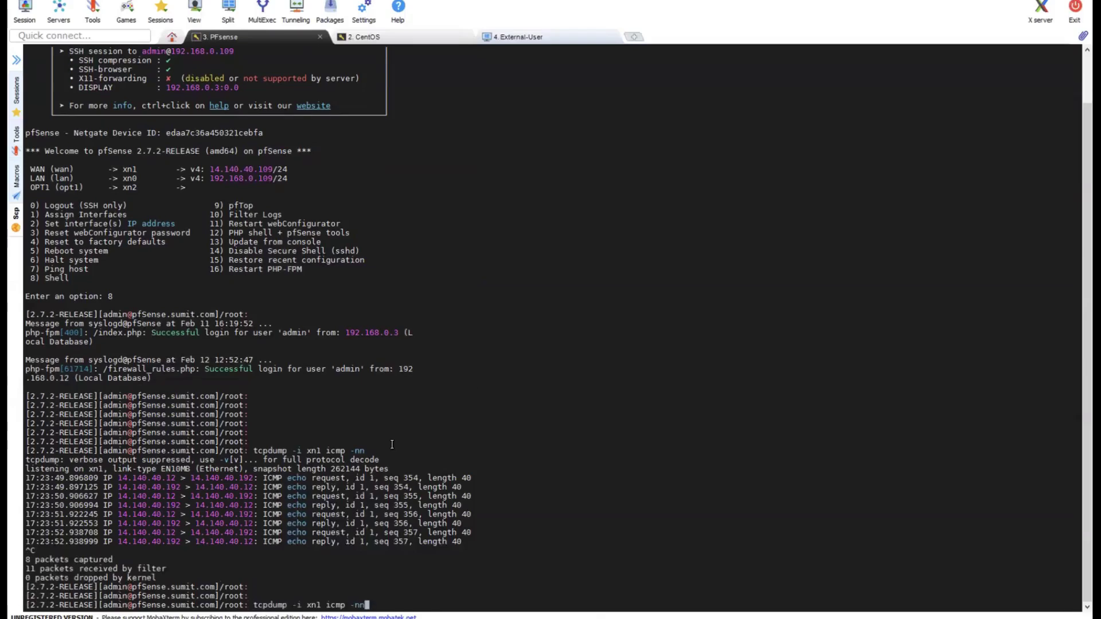
pyautogui.press('Left')
pyautogui.press('Left')
pyautogui.press('Left')
pyautogui.press('Left')
pyautogui.press('Left')
pyautogui.press('Left')
pyautogui.press('Left')
pyautogui.press('Left')
pyautogui.press('Left')
pyautogui.press('BackSpace')
pyautogui.write('0')
pyautogui.press('Return')
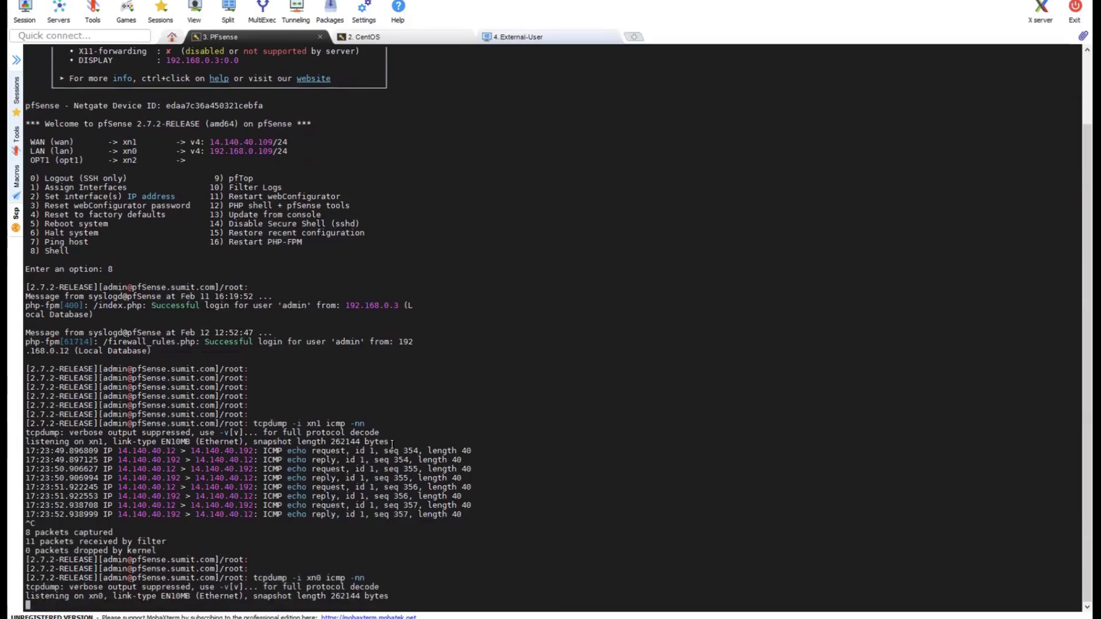
# Ping centos.sumit.com again from source 14.140.40.12 in the External-User command prompt
pyautogui.click(546, 42)
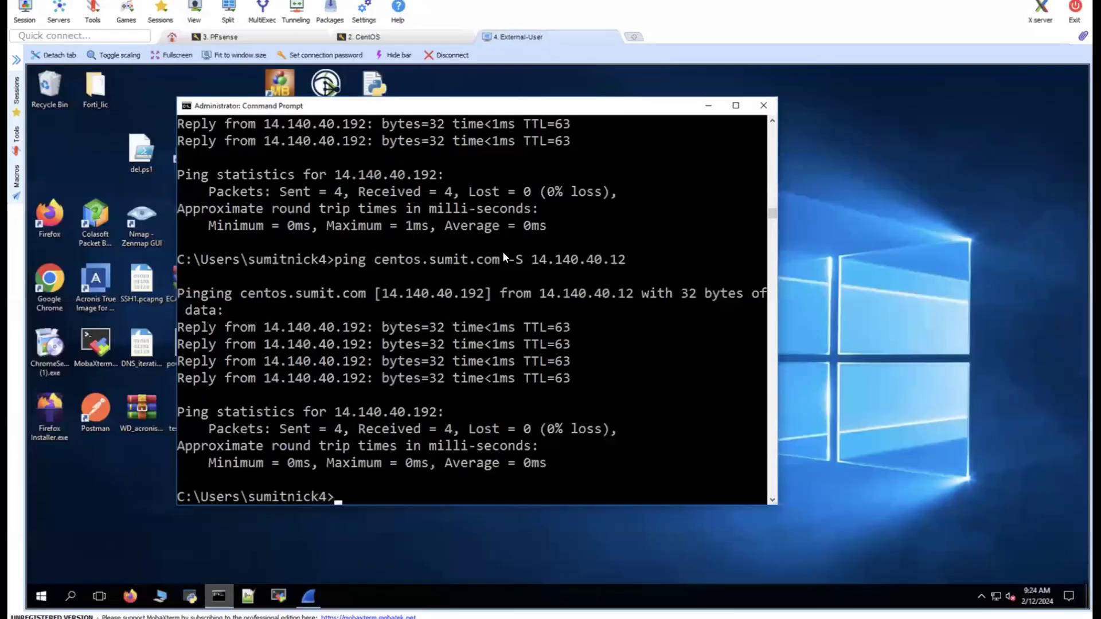
pyautogui.press('Return')
pyautogui.press('Up')
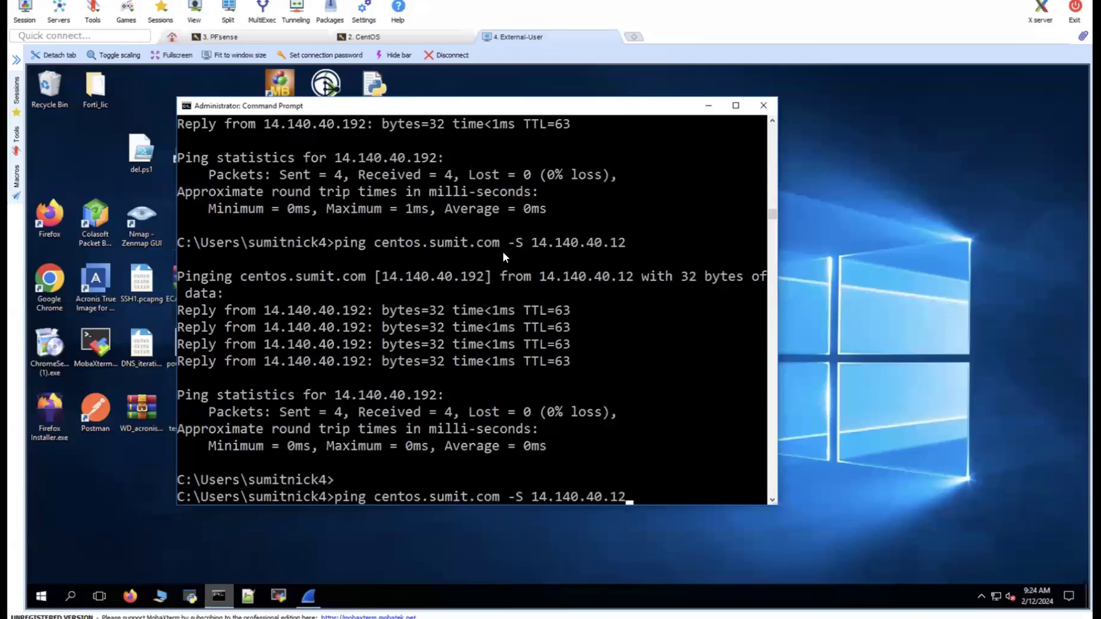
pyautogui.press('Return')
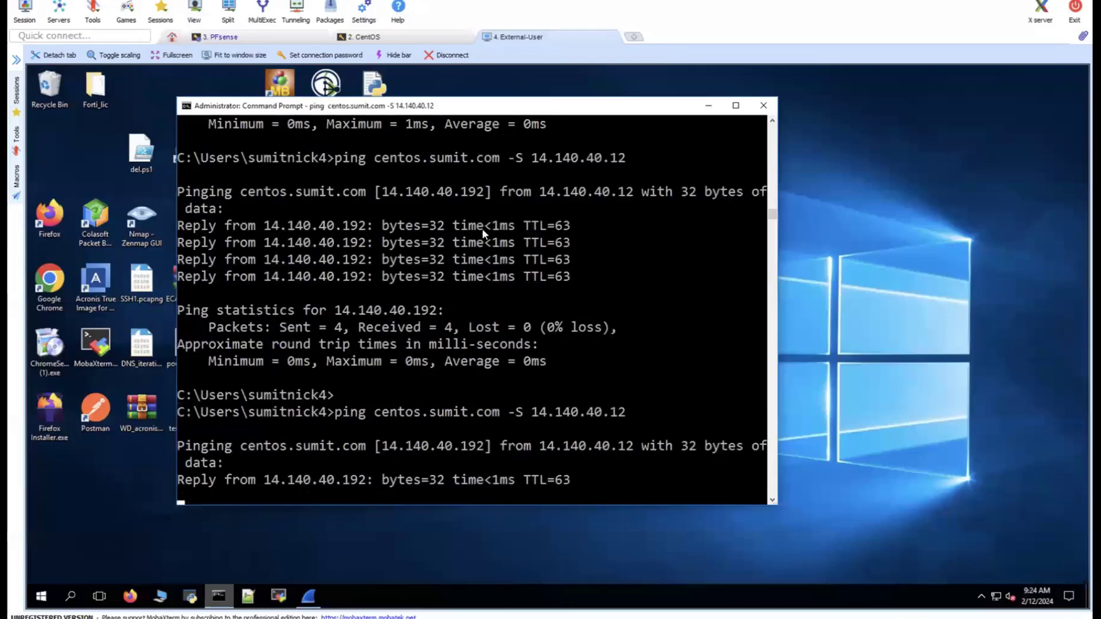
# Examine the source address of the ICMP requests captured on xn0 and compare it with the Reflection.jpg network diagram
pyautogui.click(273, 38)
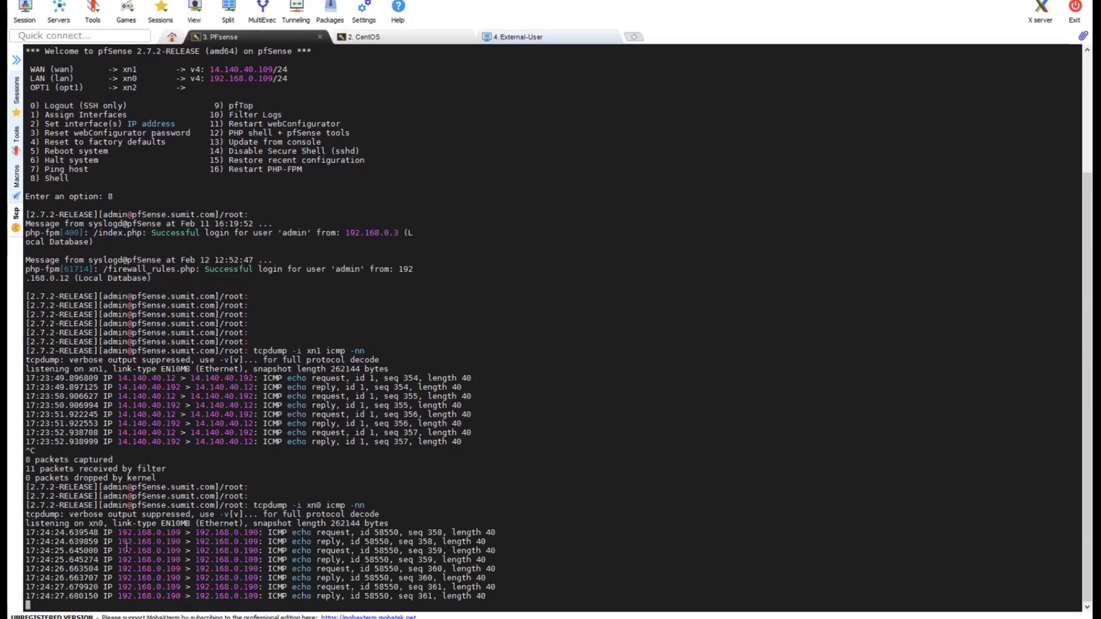
pyautogui.moveTo(119, 533); pyautogui.dragTo(177, 534)
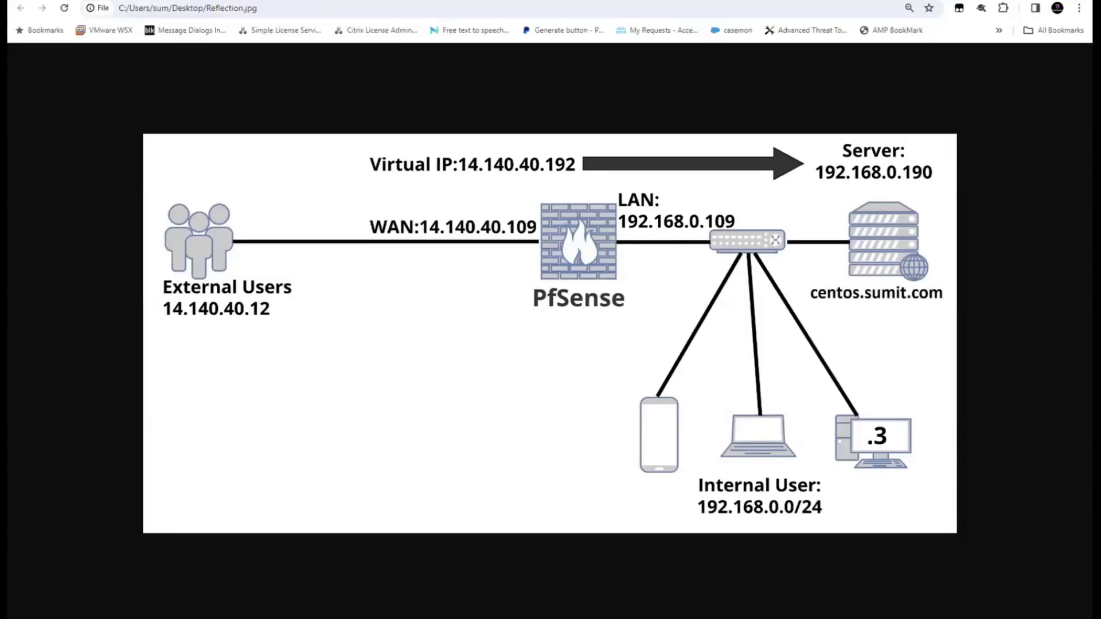
pyautogui.hotkey('alt', 'Tab')
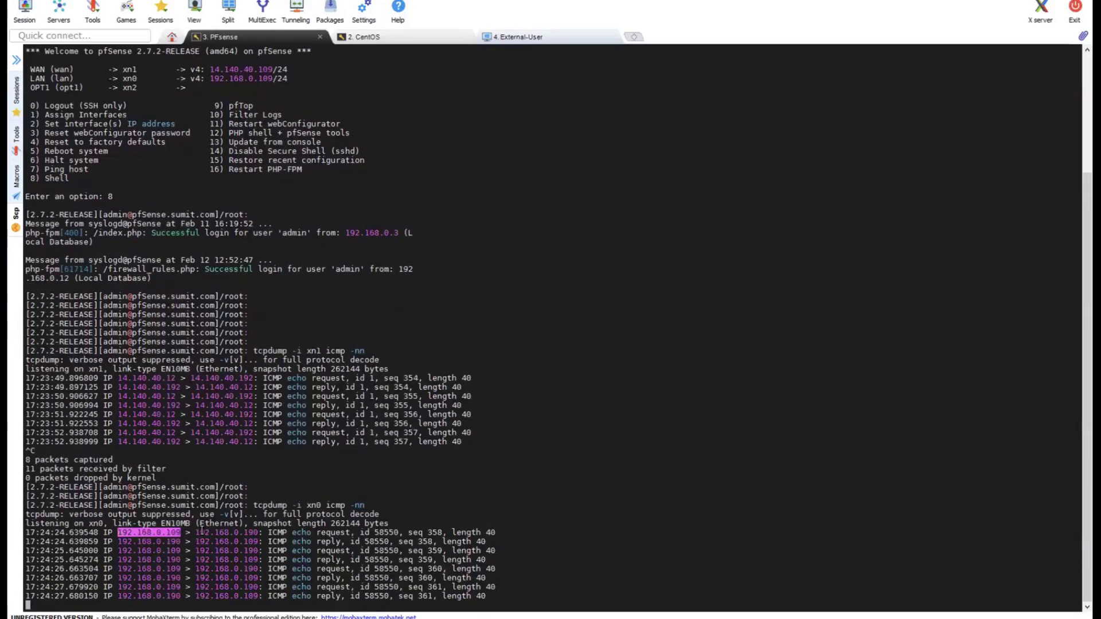
# Examine the destination address of the first ICMP echo request captured on xn0
pyautogui.moveTo(195, 532); pyautogui.dragTo(254, 533)
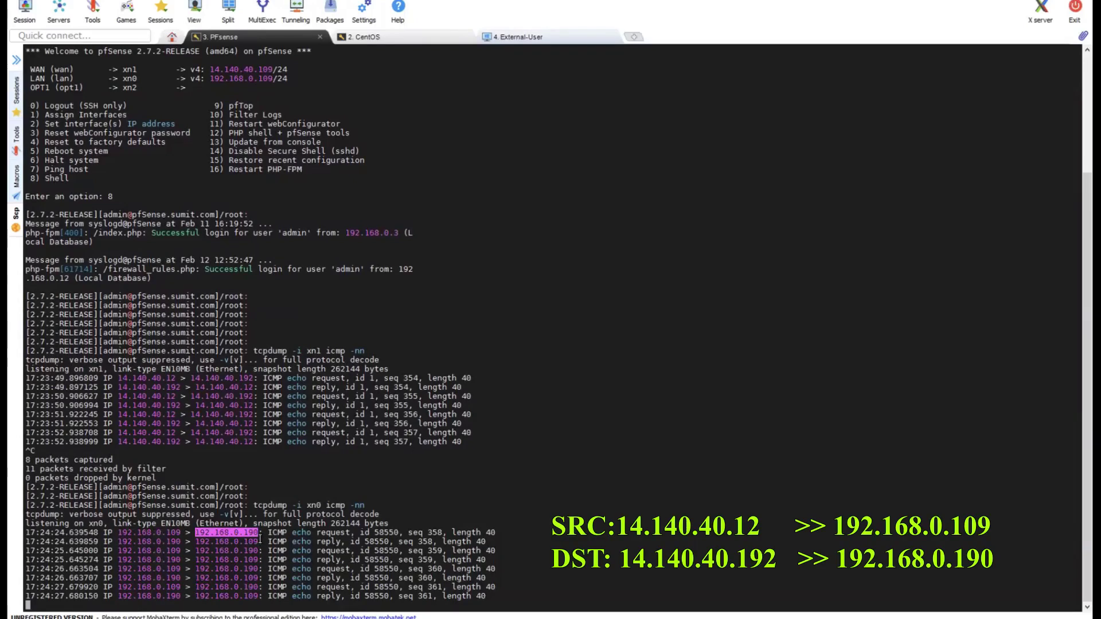
pyautogui.click(259, 534)
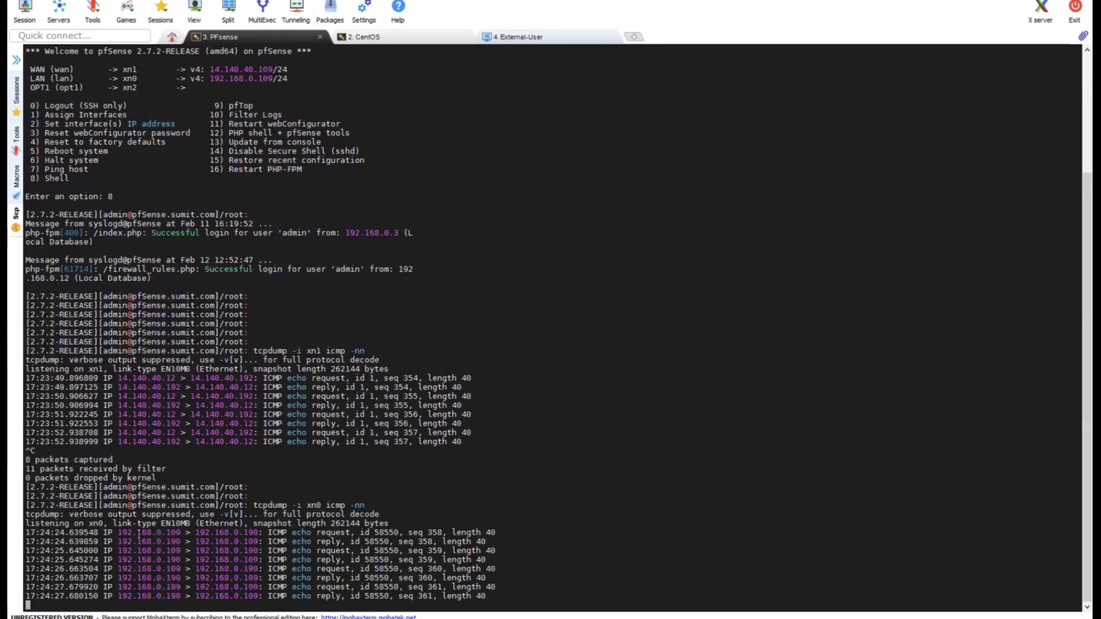
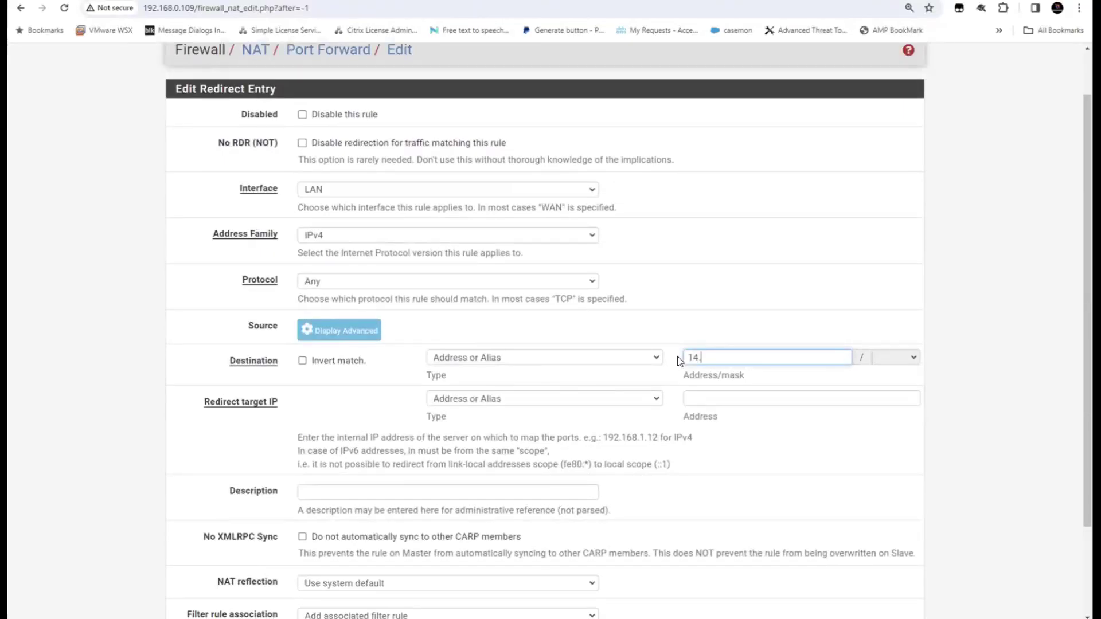
# Set the LAN port forward's destination address to 14.140.40.192 and its redirect target IP to 192.168.0.190
pyautogui.write('140.40.192')
pyautogui.click(699, 400)
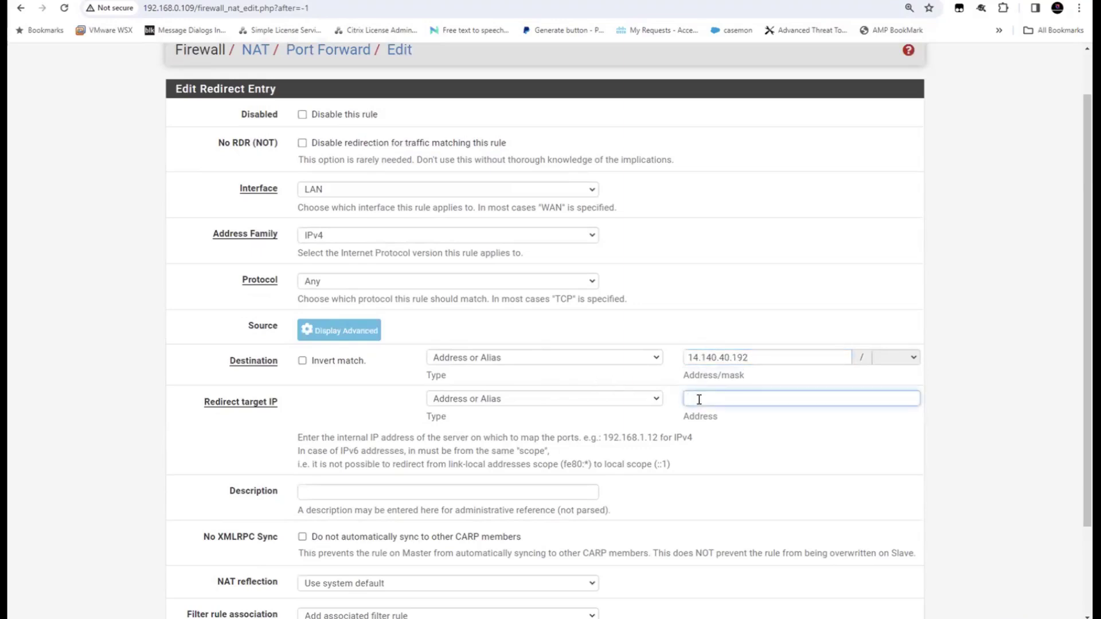
pyautogui.write('192.168.0.190')
pyautogui.click(745, 451)
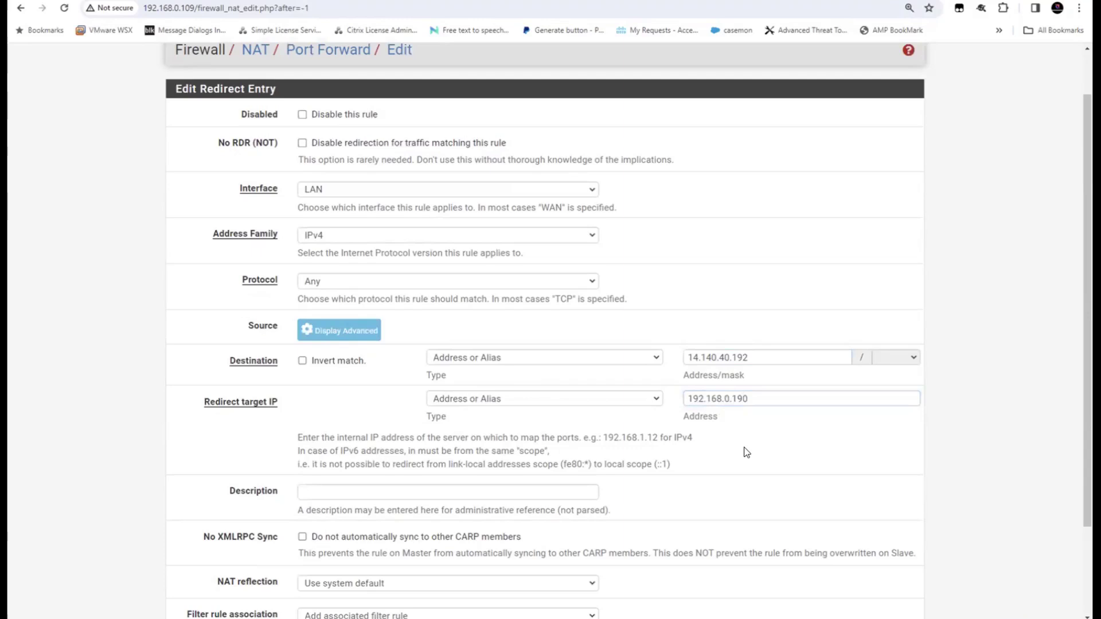
# Set the rule's NAT reflection to Enable (Pure NAT), then save the port forward and apply the changes
pyautogui.scroll(-1, 746, 453)
pyautogui.scroll(-2, 745, 452)
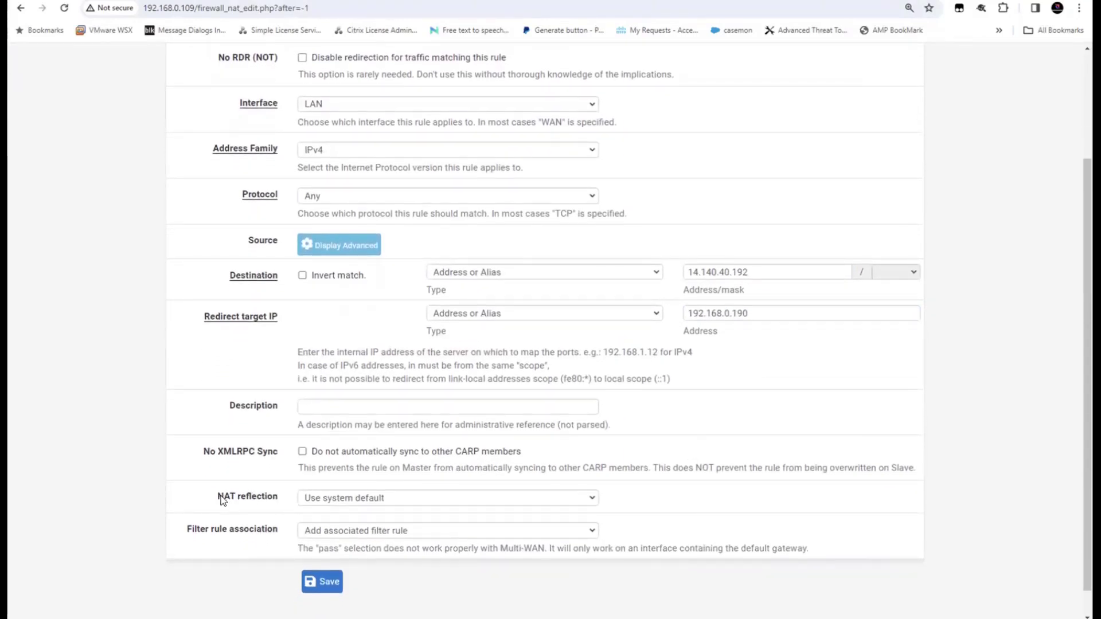
pyautogui.moveTo(218, 497); pyautogui.dragTo(279, 498)
pyautogui.click(329, 503)
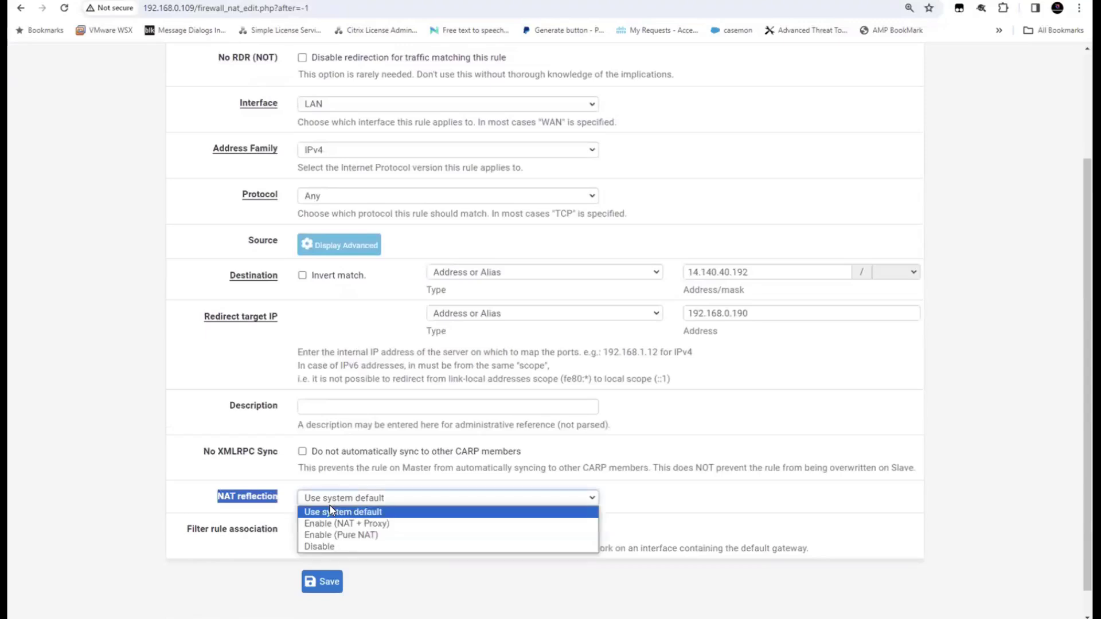
pyautogui.click(335, 538)
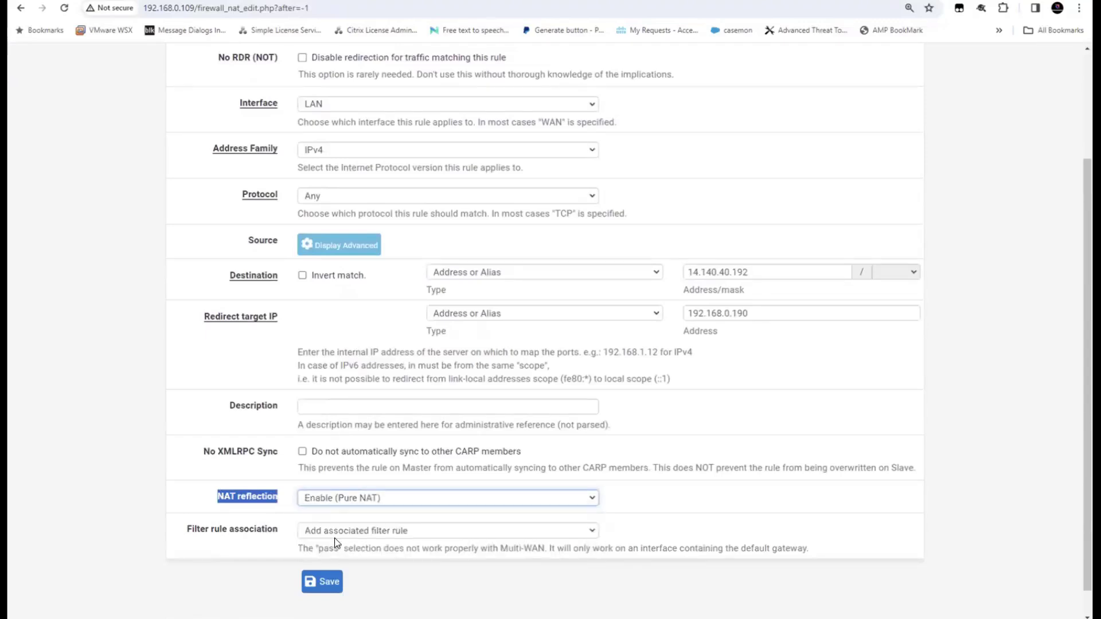
pyautogui.click(322, 581)
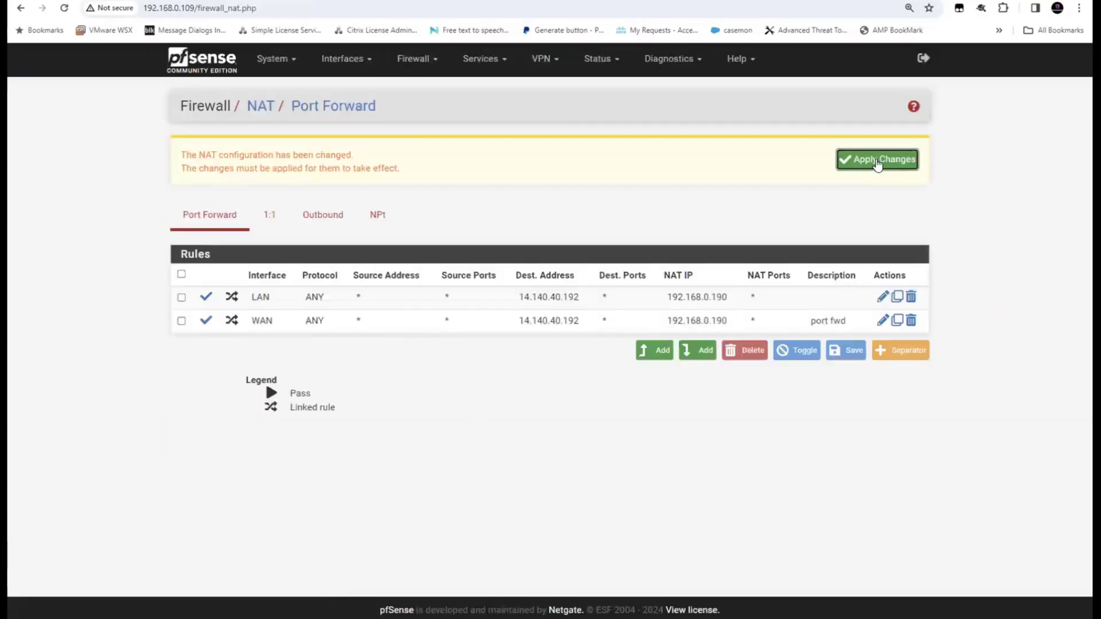
pyautogui.click(877, 160)
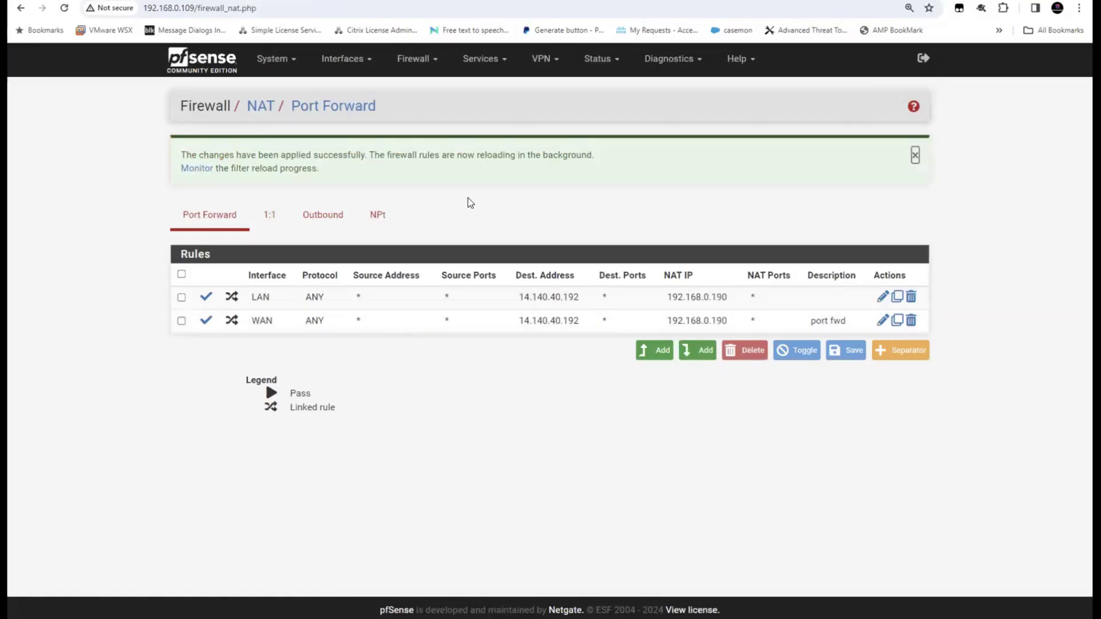
# Check the LAN firewall rules for the associated NAT rule to 192.168.0.190
pyautogui.click(411, 60)
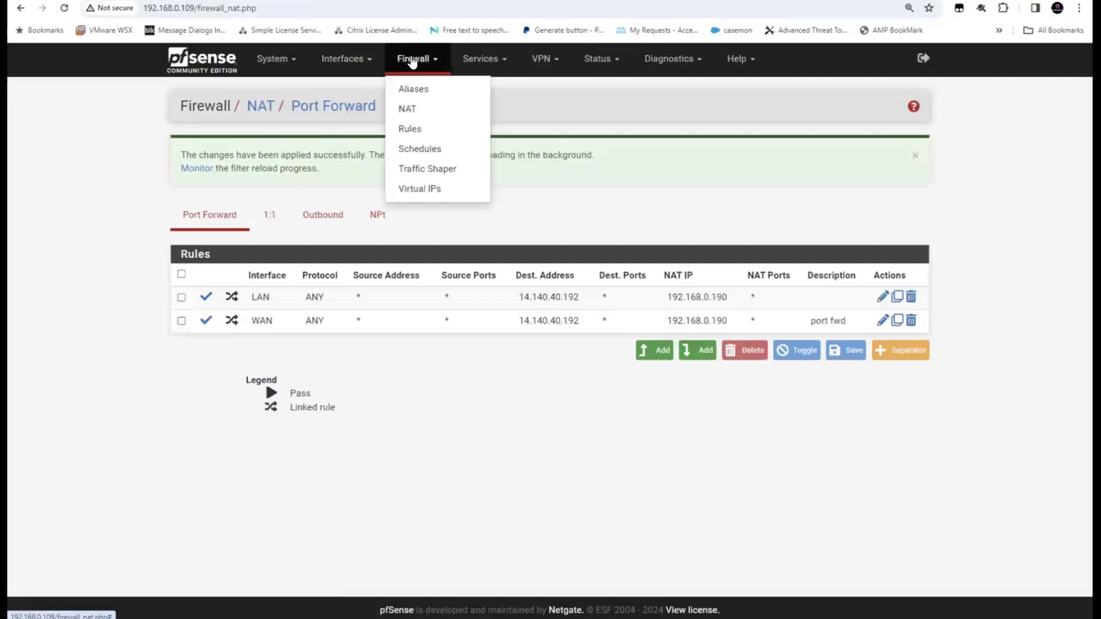
pyautogui.click(427, 129)
pyautogui.click(300, 151)
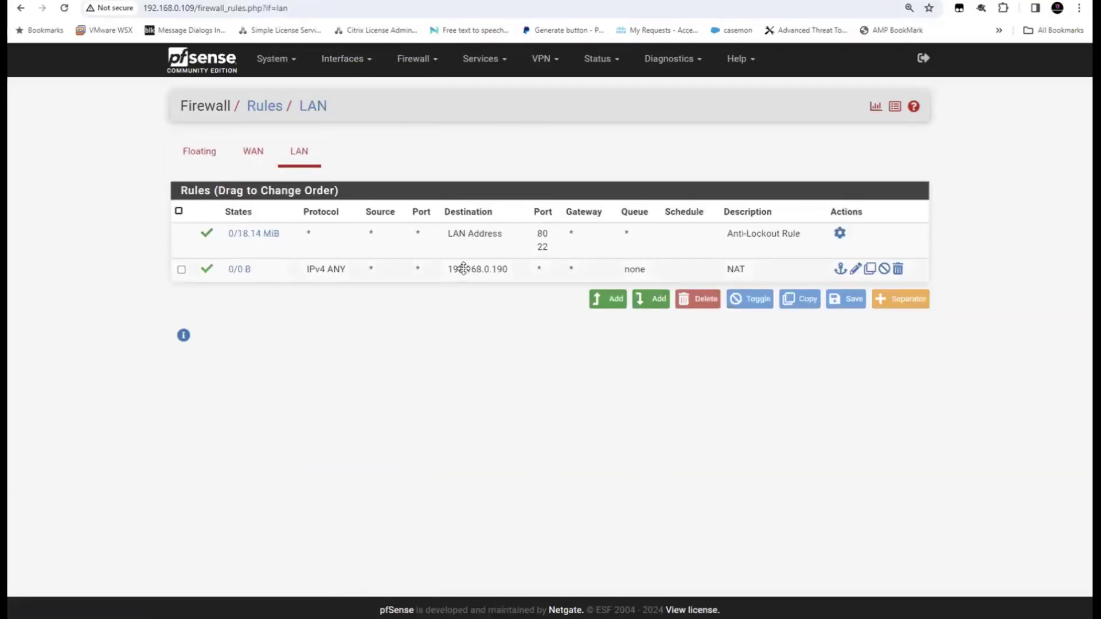
pyautogui.click(463, 269)
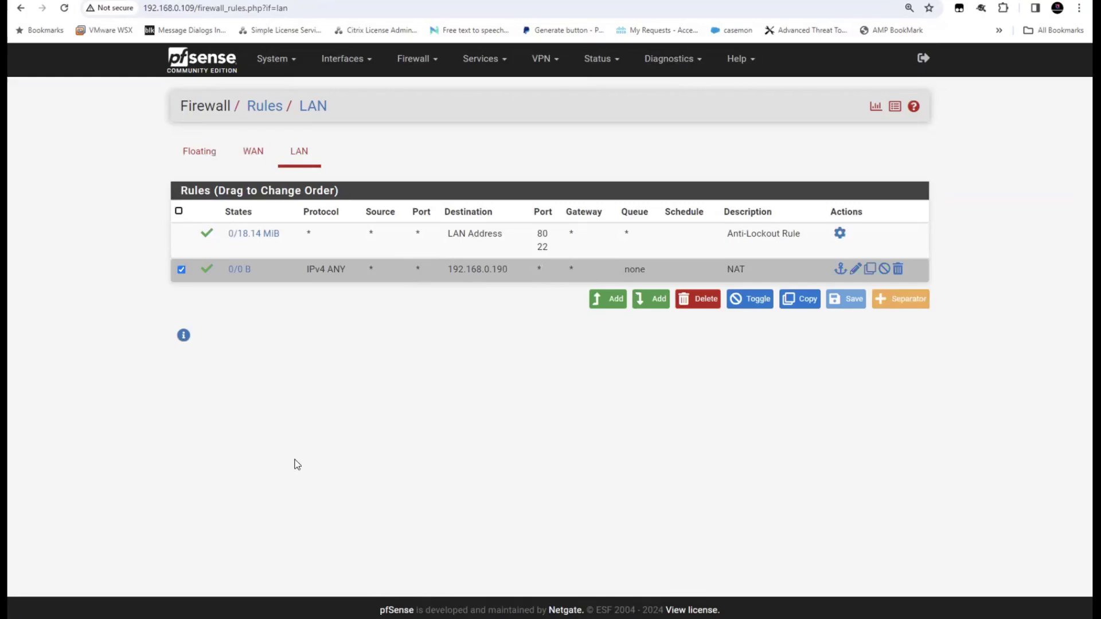
# Switch to the internal user's command prompt, ping centos.sumit.com and check the address that replies
pyautogui.hotkey('alt', 'Tab')
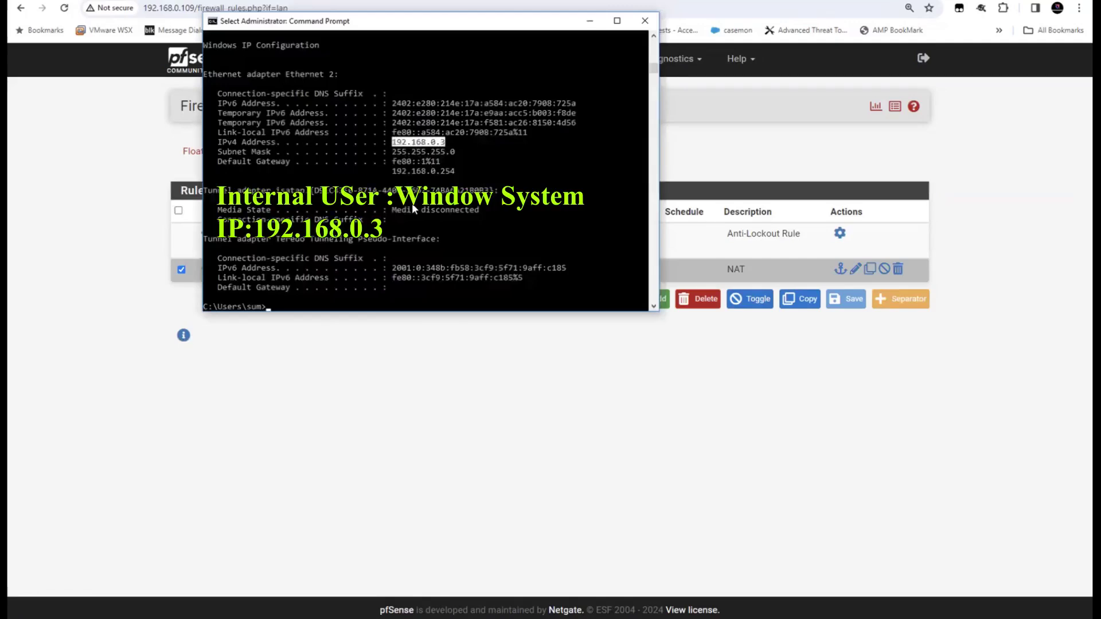
pyautogui.press('Return')
pyautogui.press('Return')
pyautogui.press('Return')
pyautogui.press('Return')
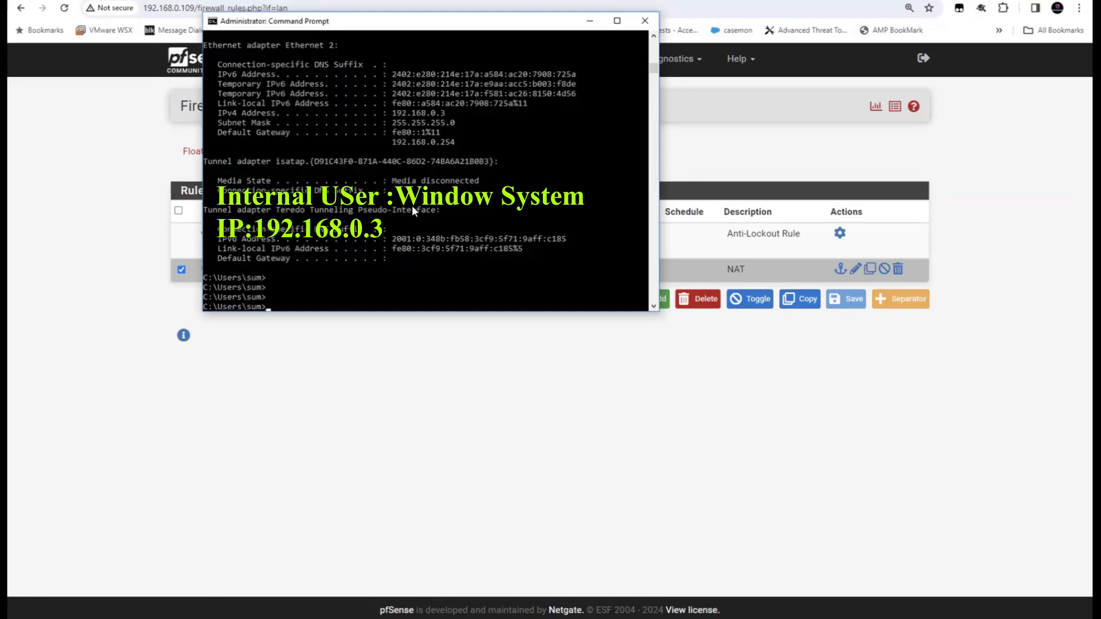
pyautogui.write('ping ')
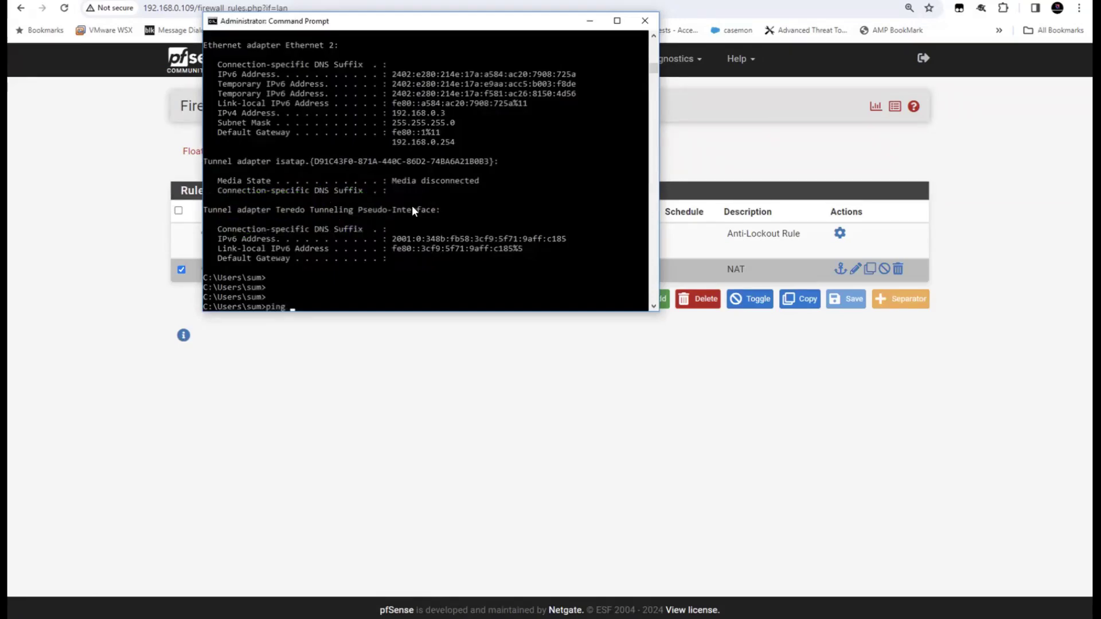
pyautogui.write('centos.sumit.ci')
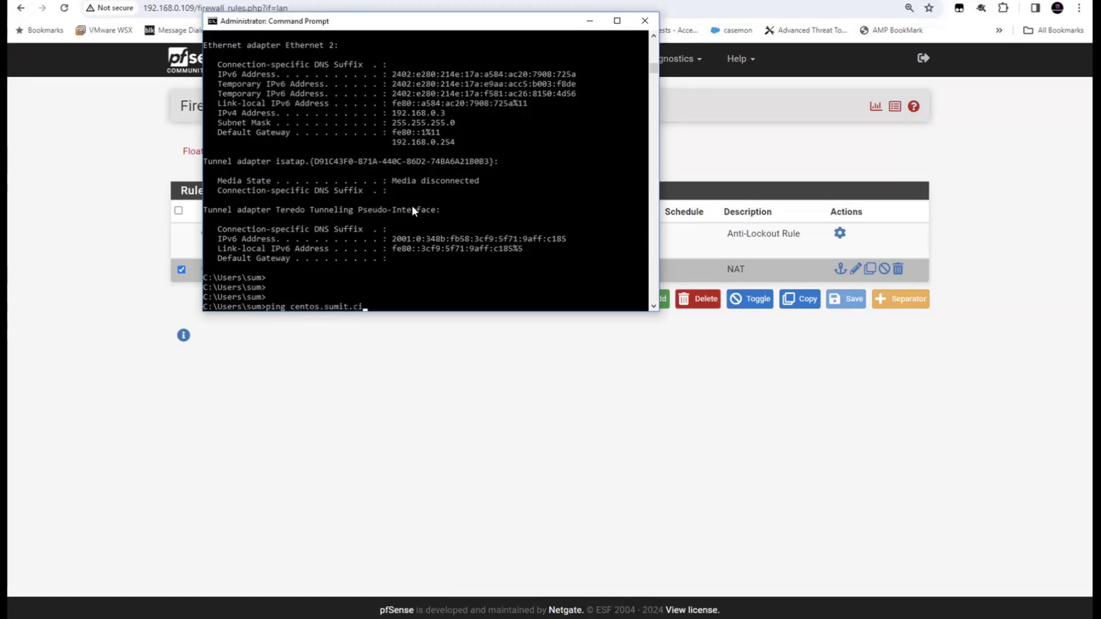
pyautogui.press('BackSpace')
pyautogui.write('om')
pyautogui.press('Return')
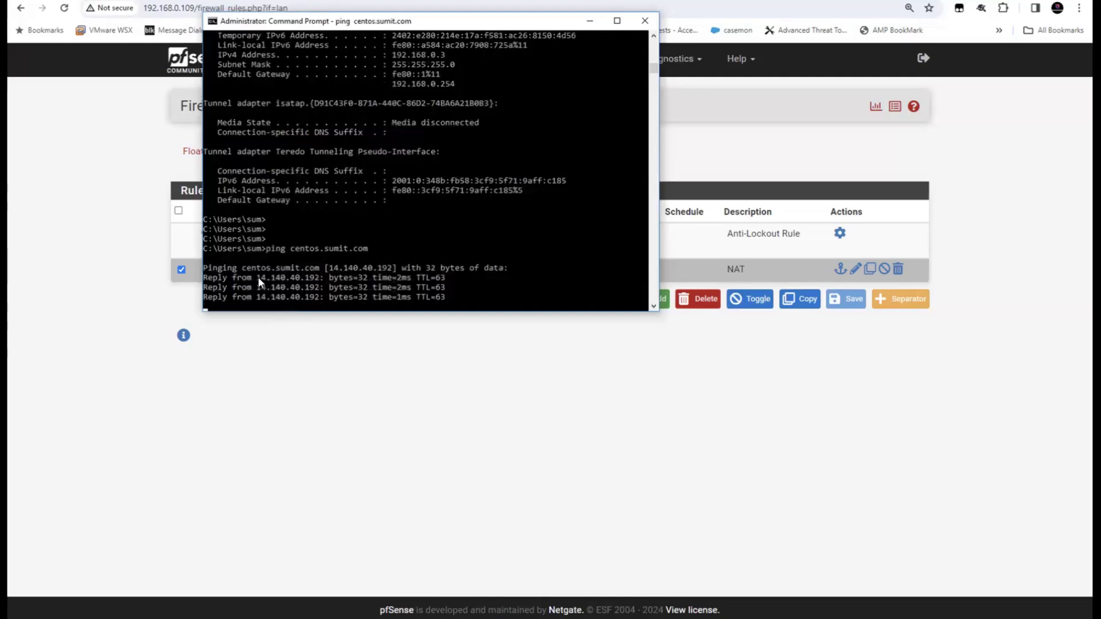
pyautogui.click(257, 211)
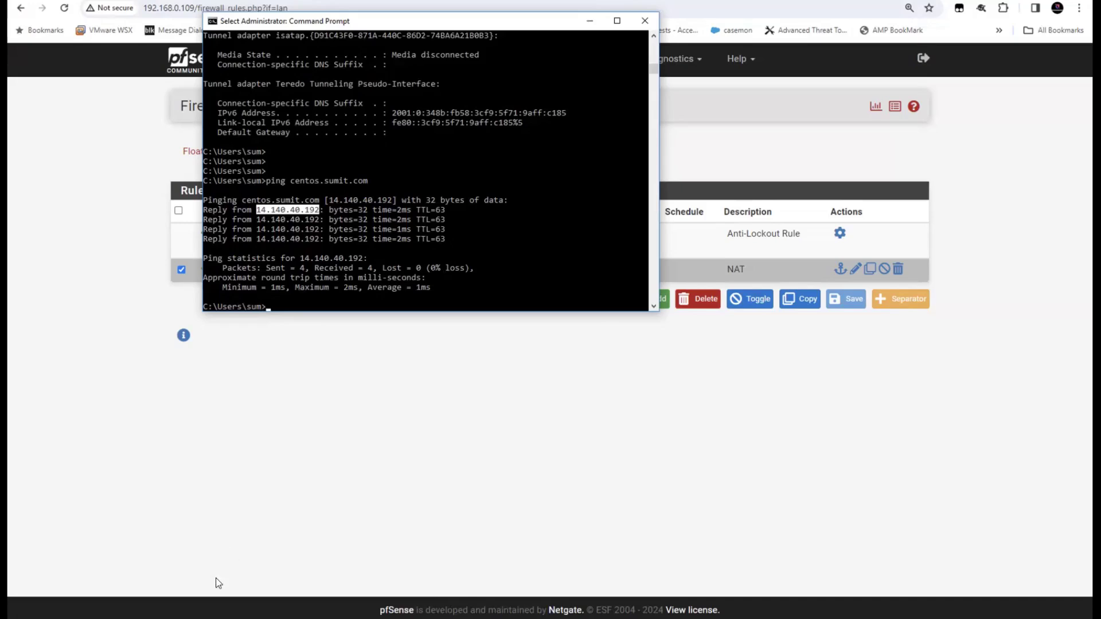
# Stop the xn0 capture in the PFsense session and start a WAN capture with "tcpdump -i xn1 icmp -nn"
pyautogui.hotkey('alt', 'Tab')
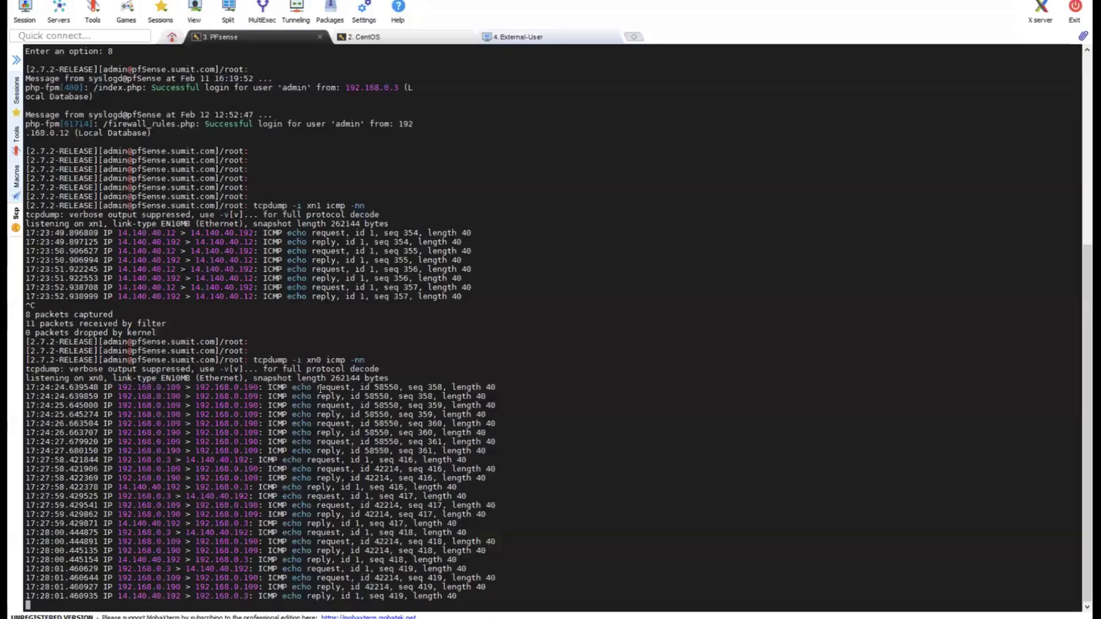
pyautogui.hotkey('ctrl', 'c')
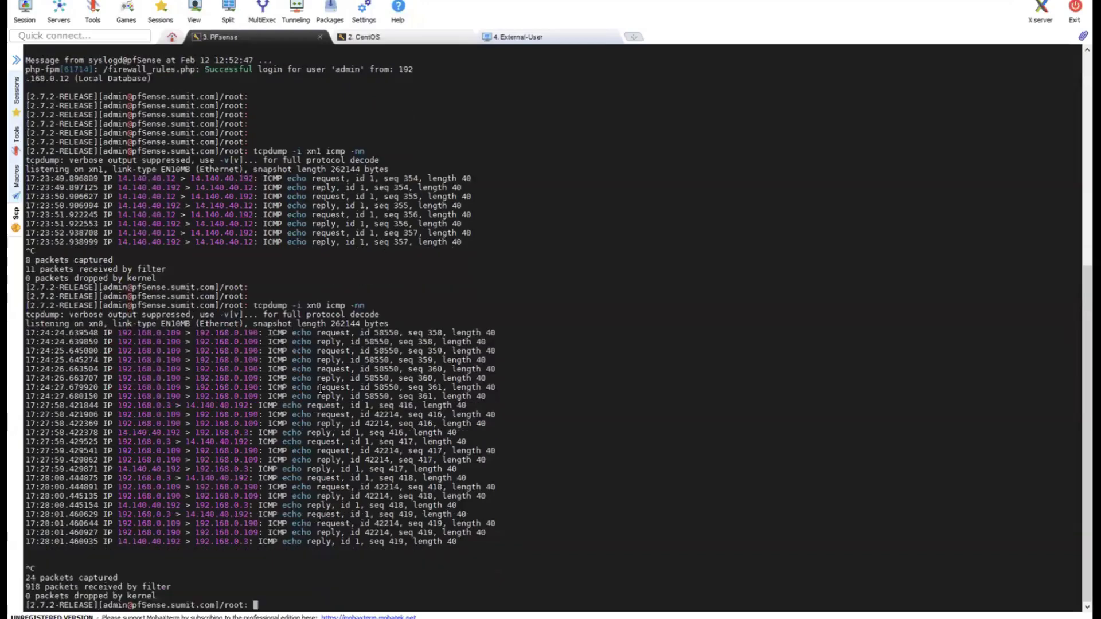
pyautogui.press('Return')
pyautogui.press('Up')
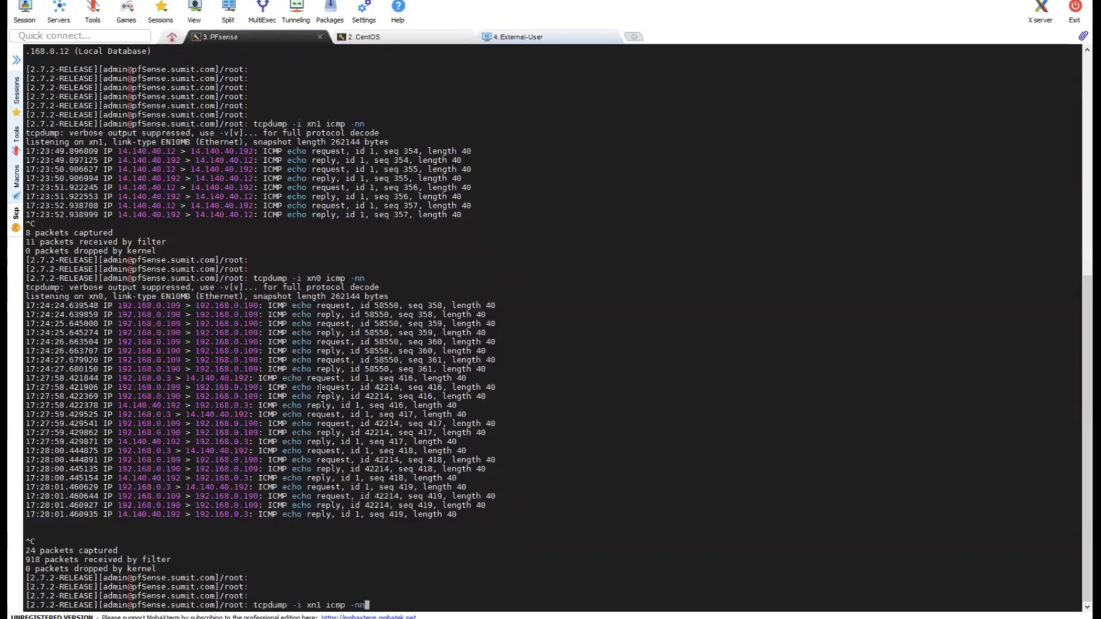
pyautogui.press('Return')
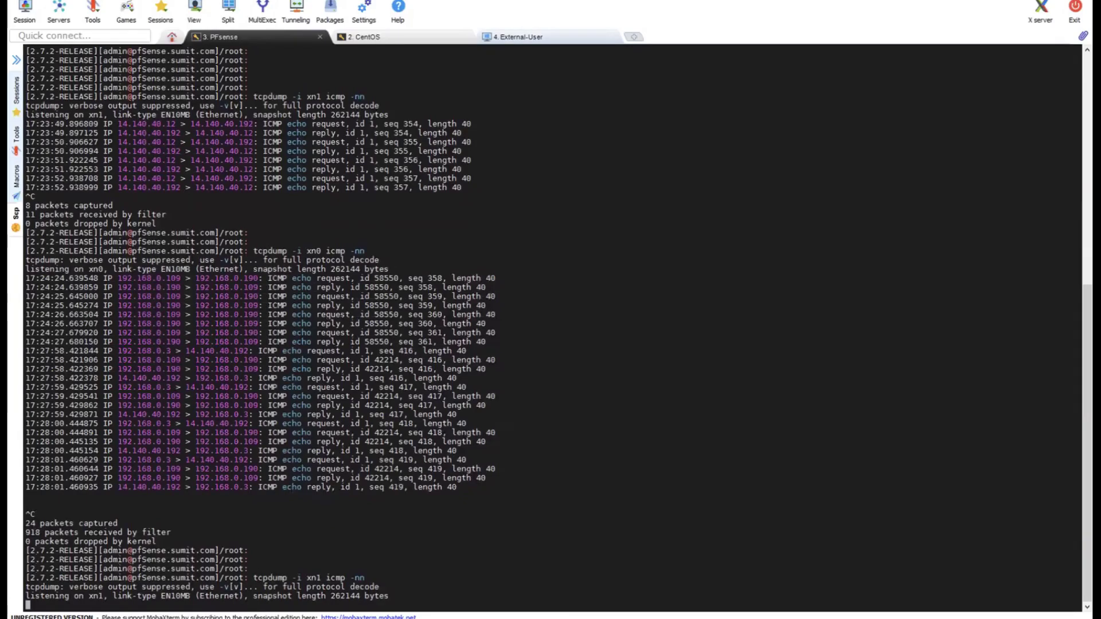
# Start a continuous ping from the internal user's command prompt with "ping centos.sumit.com -t"
pyautogui.hotkey('alt', 'Tab')
pyautogui.press('Return')
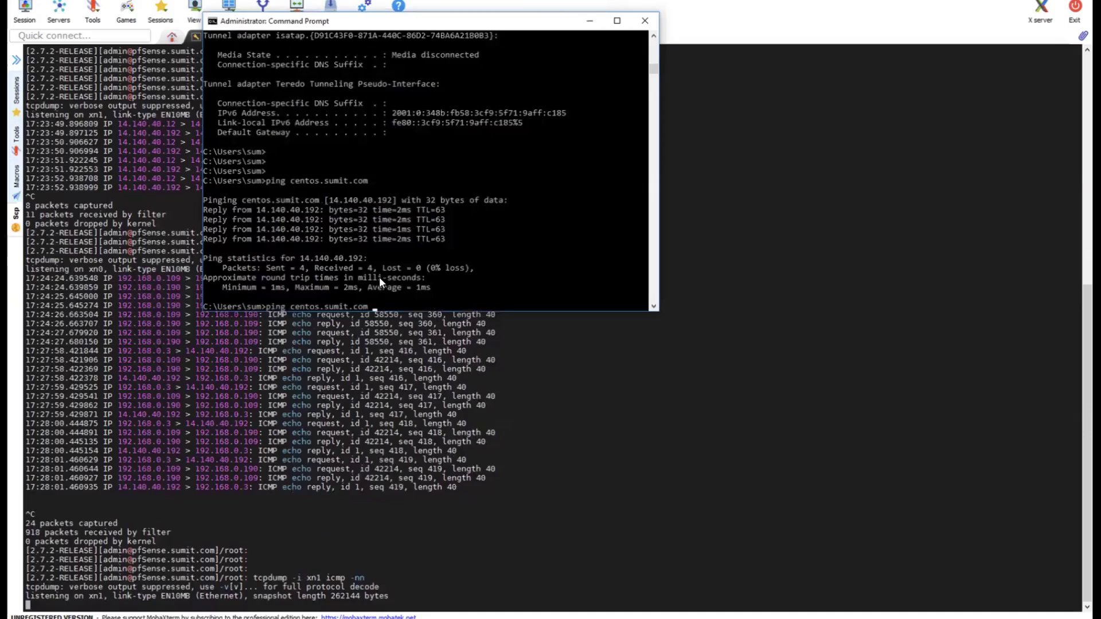
pyautogui.press('Up')
pyautogui.press('Return')
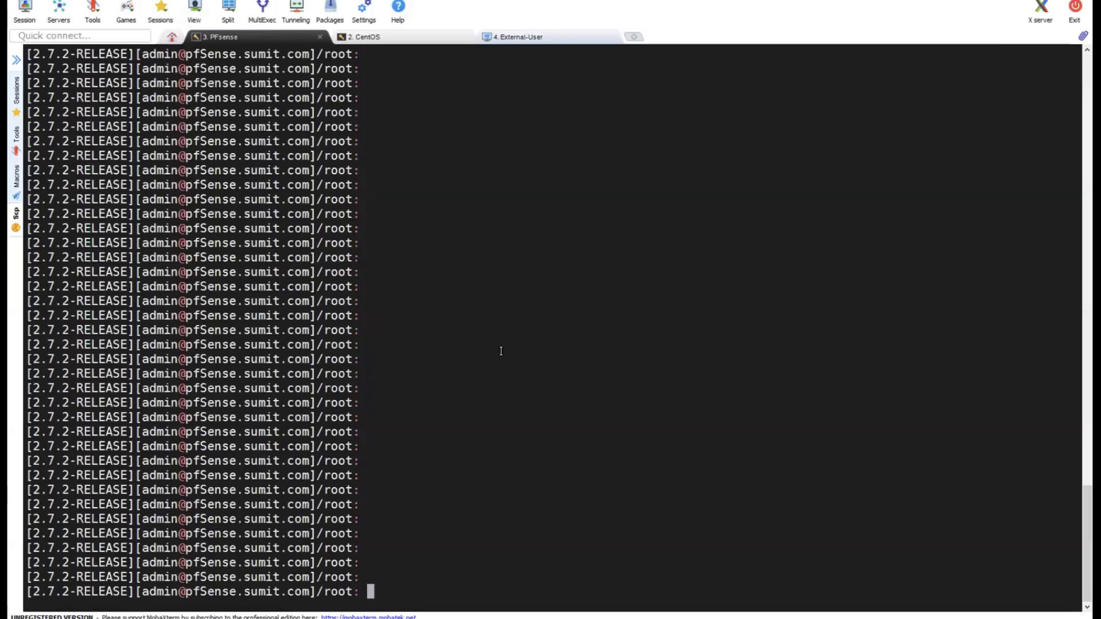
# Start a LAN capture in the PFsense session with "tcpdump -i xn0 icmp -nn"
pyautogui.press('Up')
pyautogui.press('Up')
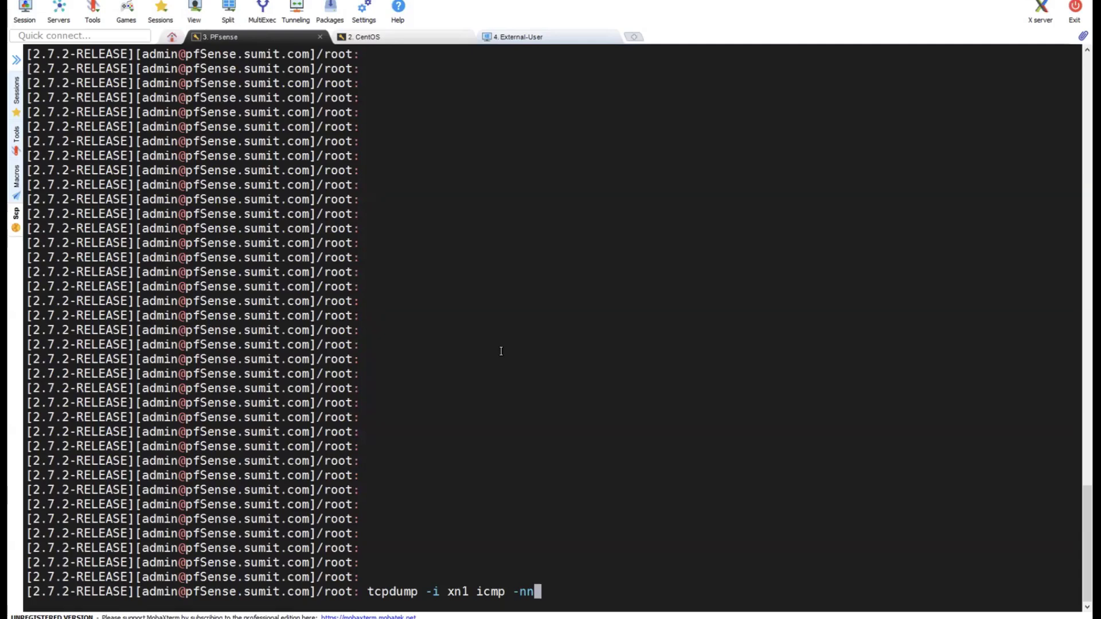
pyautogui.press('Down')
pyautogui.press('Return')
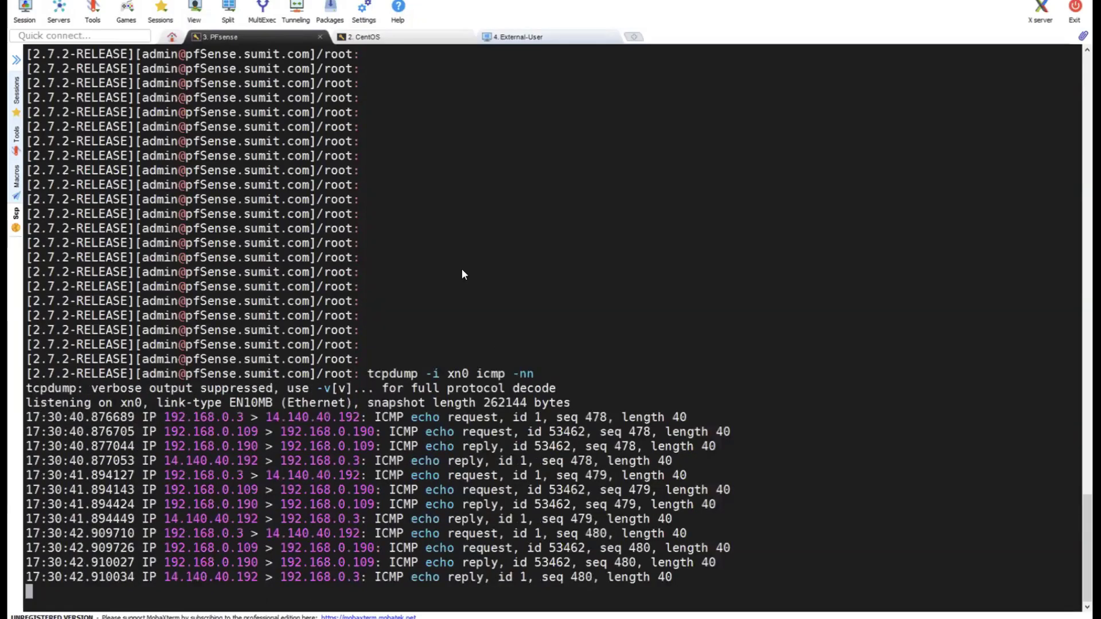
# Stop the running ping on the internal user's machine, rerun "ping centos.sumit.com -t" and stop it after a few replies
pyautogui.hotkey('alt', 'Tab')
pyautogui.hotkey('ctrl', 'c')
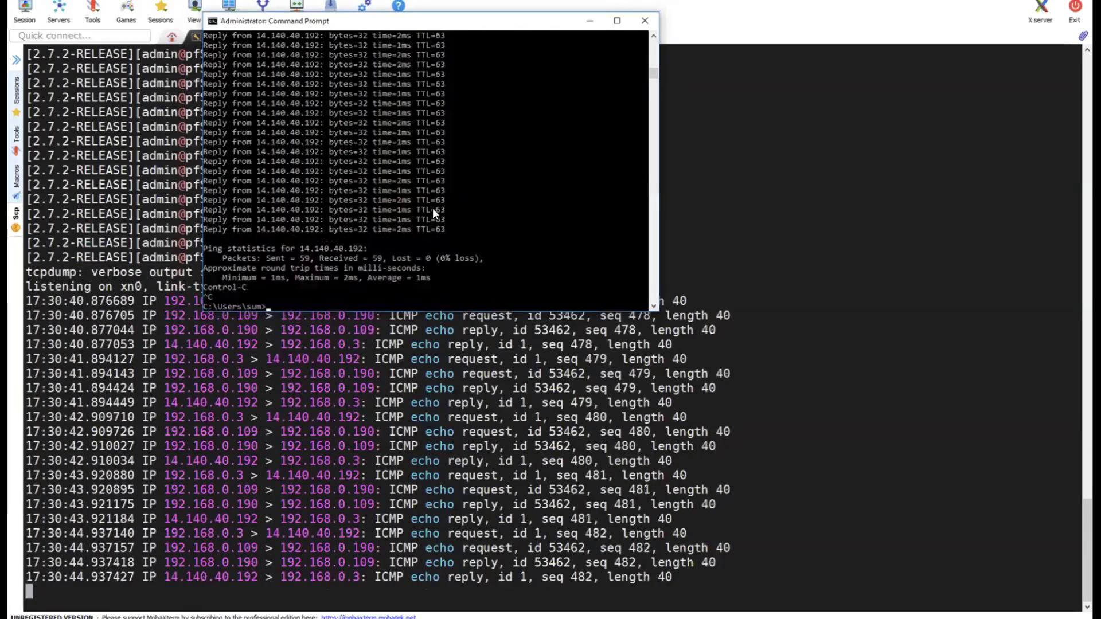
pyautogui.press('Up')
pyautogui.press('Return')
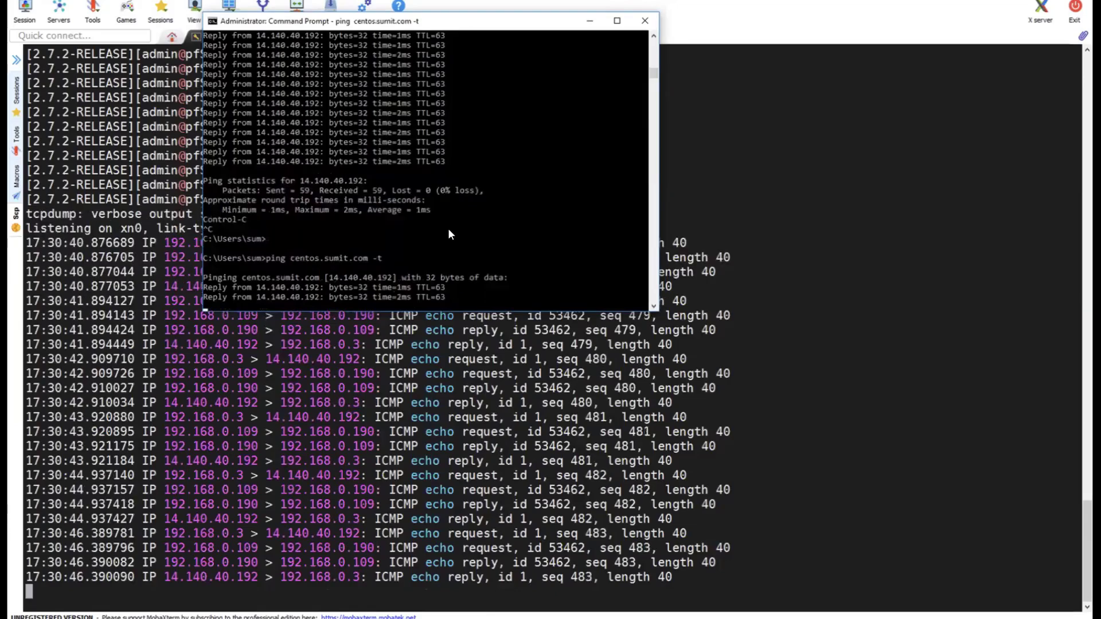
pyautogui.hotkey('ctrl', 'c')
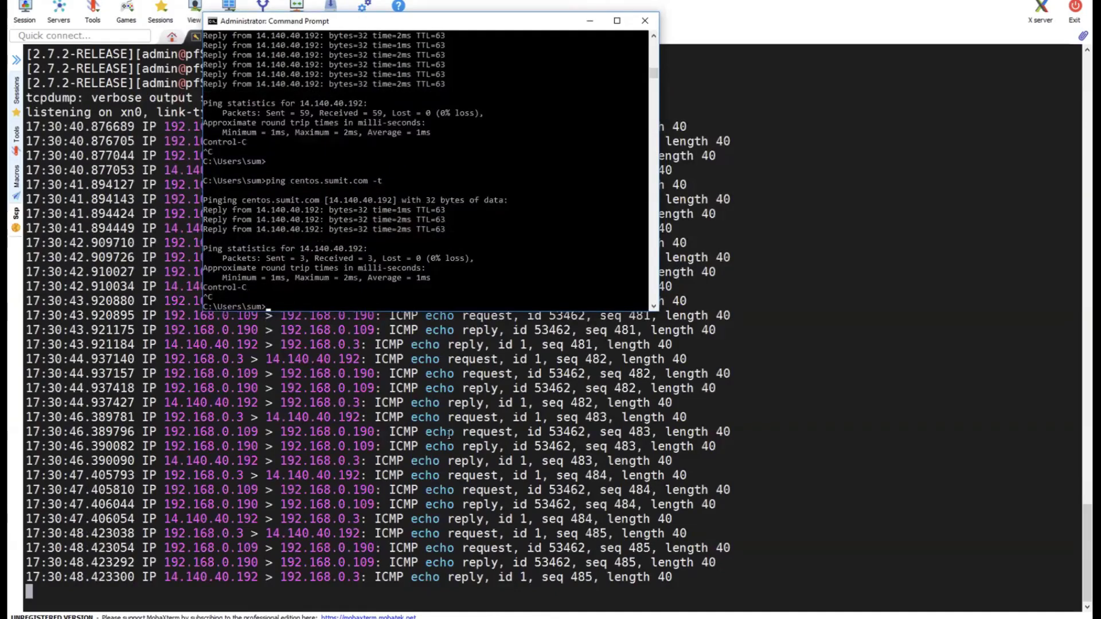
# Compare the source and destination addresses of the latest echo request on xn0 with the ICMP packets in the internal user's Wireshark capture
pyautogui.click(269, 488)
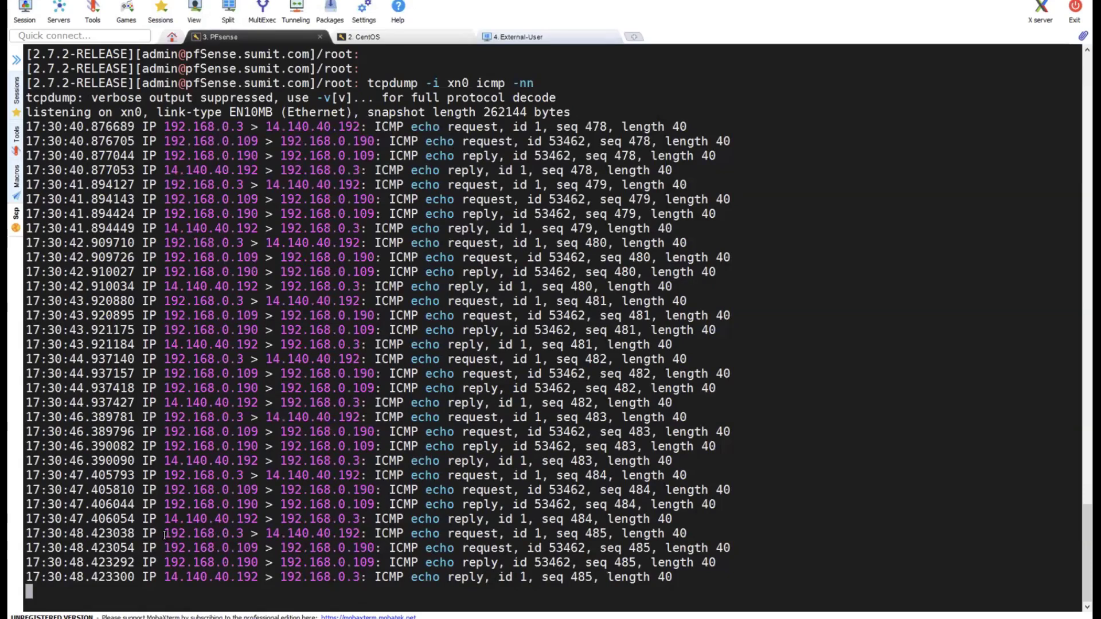
pyautogui.moveTo(171, 533); pyautogui.dragTo(356, 532)
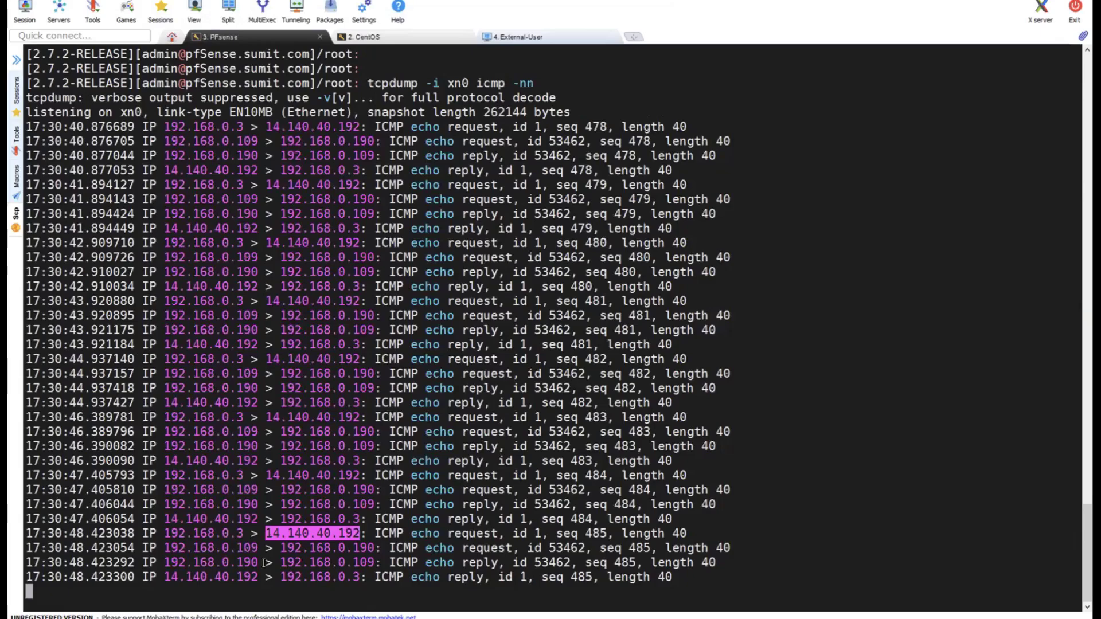
pyautogui.hotkey('alt', 'Tab')
pyautogui.moveTo(600, 127); pyautogui.dragTo(864, 109)
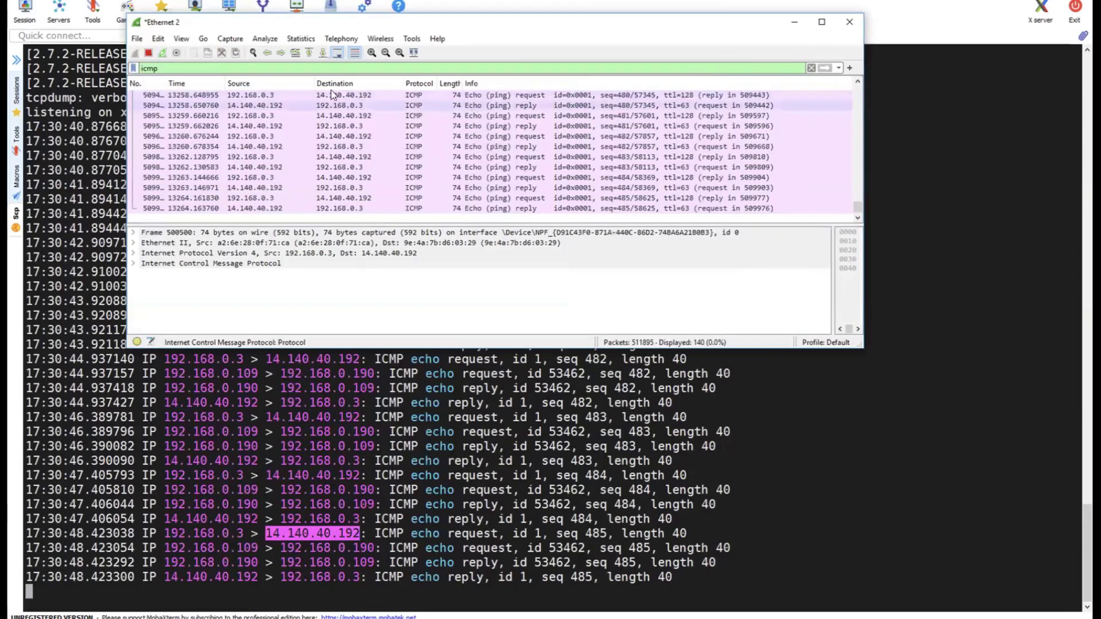
pyautogui.click(269, 95)
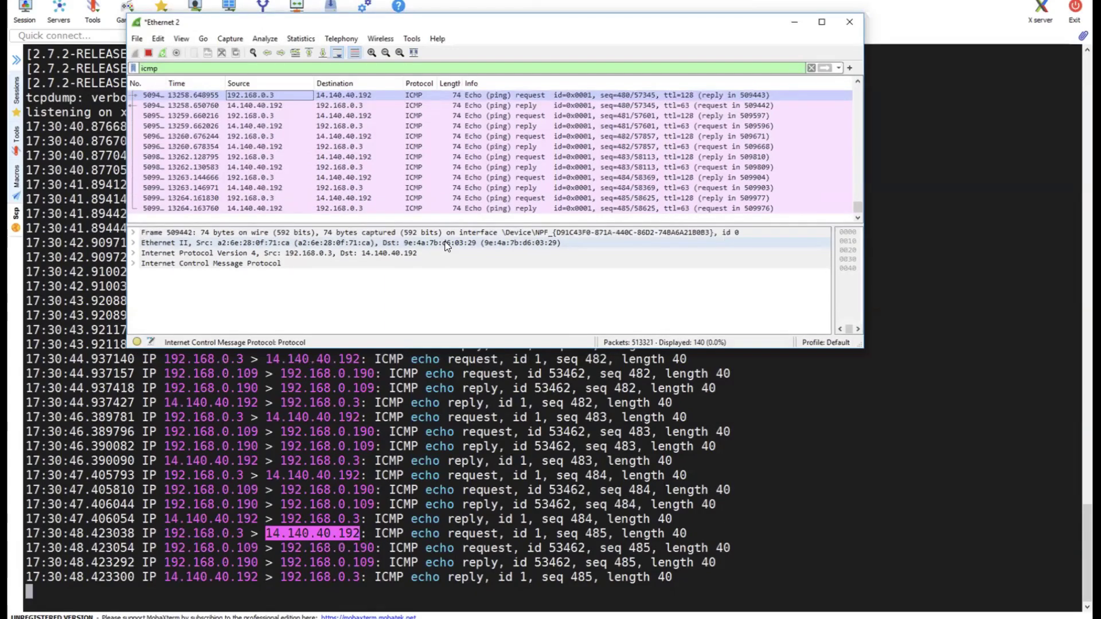
pyautogui.click(795, 22)
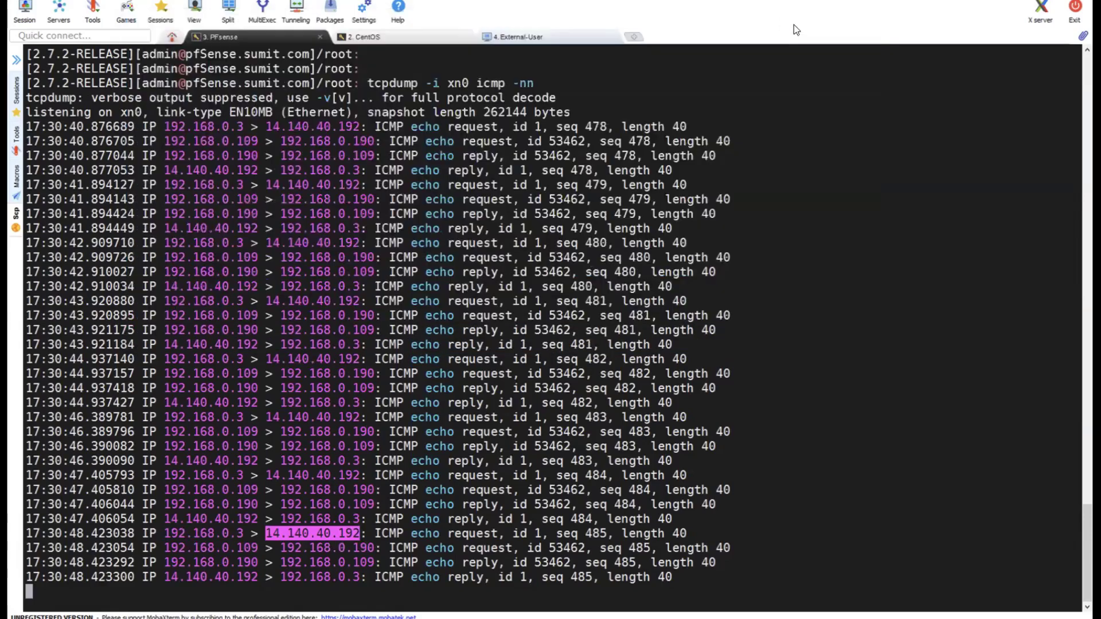
# Trace the seq 485 echo request and reply through the xn0 capture, comparing source and destination addresses before and after NAT
pyautogui.click(194, 542)
pyautogui.moveTo(165, 533); pyautogui.dragTo(358, 536)
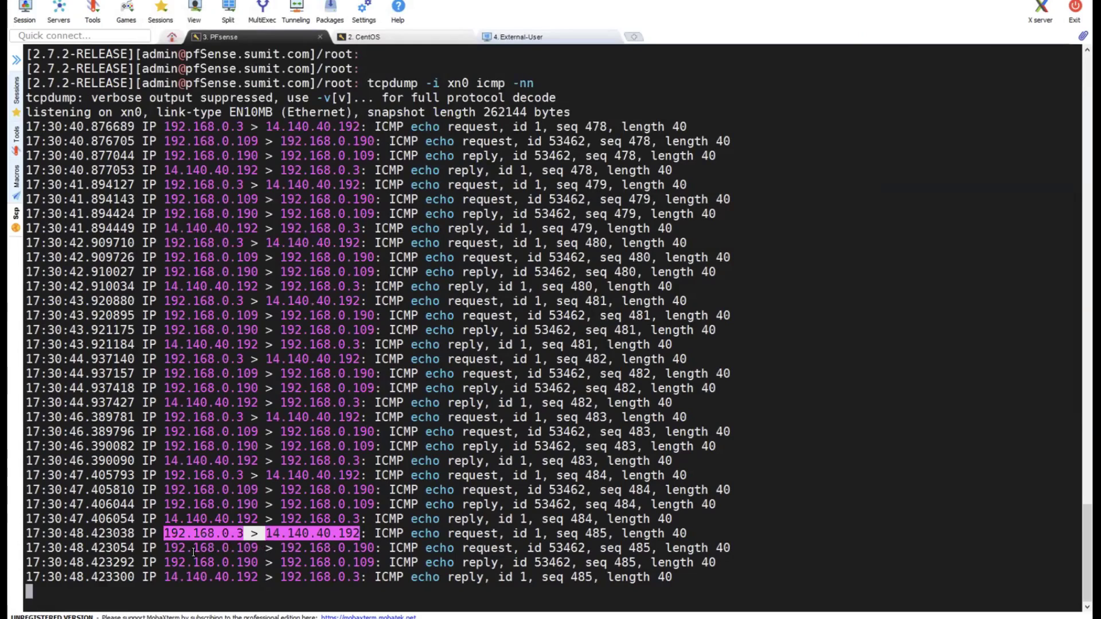
pyautogui.moveTo(164, 549); pyautogui.dragTo(373, 545)
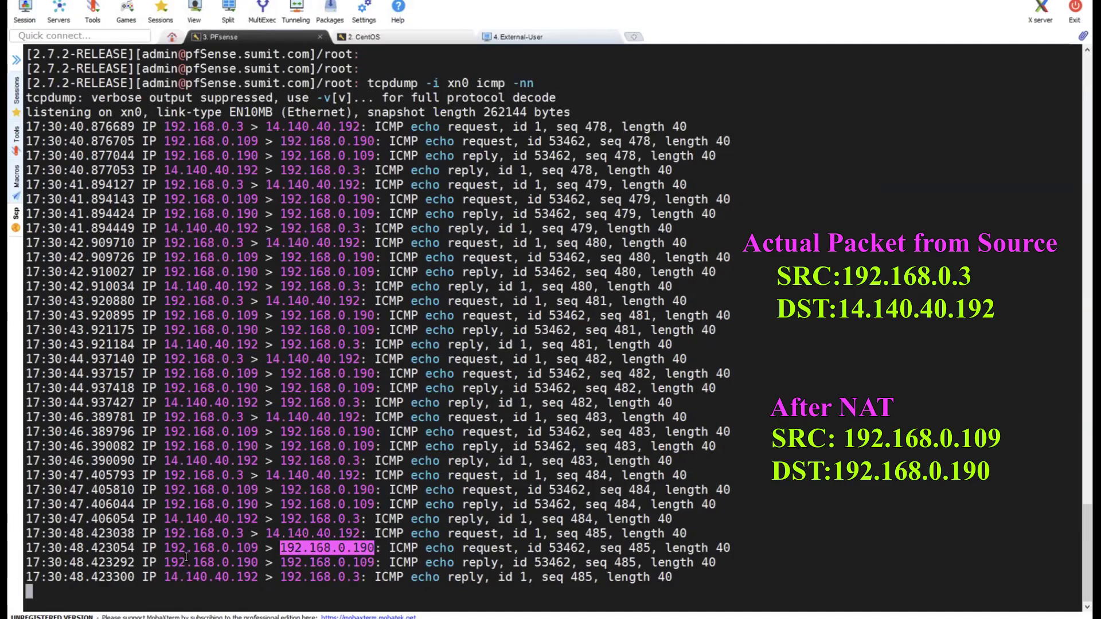
pyautogui.moveTo(165, 563); pyautogui.dragTo(258, 563)
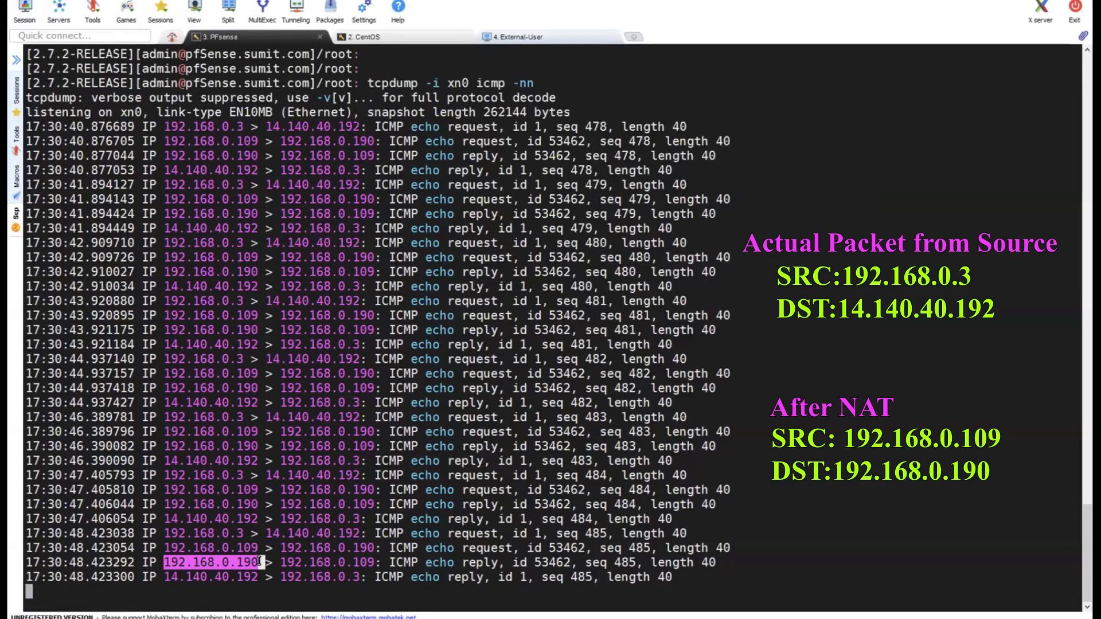
pyautogui.click(282, 562)
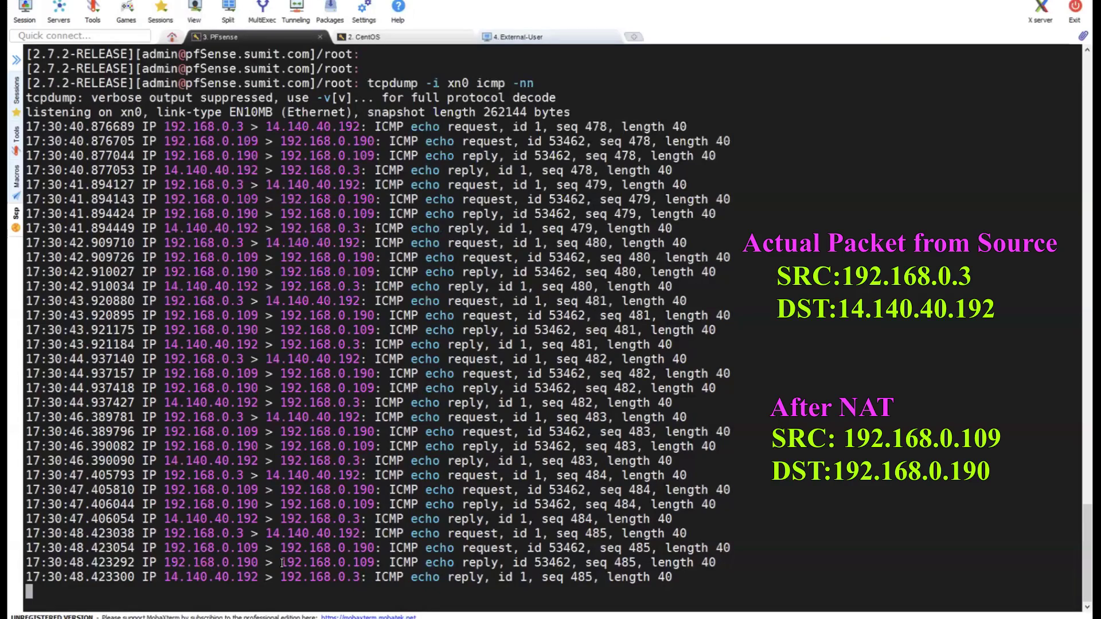
pyautogui.moveTo(282, 562); pyautogui.dragTo(368, 556)
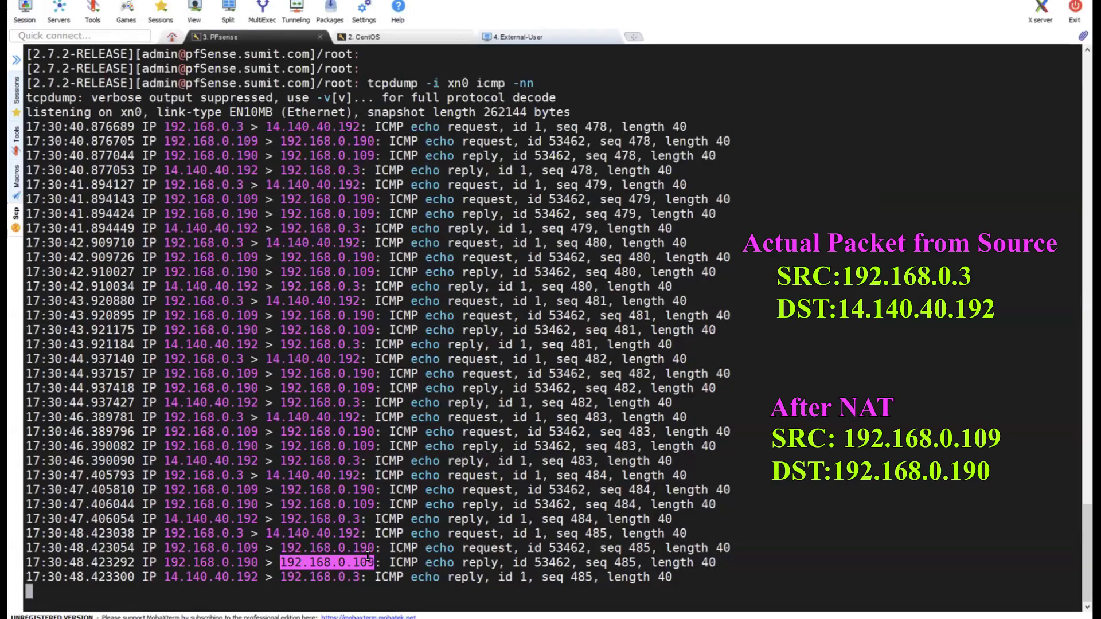
pyautogui.click(165, 576)
pyautogui.moveTo(164, 575); pyautogui.dragTo(355, 576)
pyautogui.press('Return')
pyautogui.press('Return')
pyautogui.press('Return')
pyautogui.press('Return')
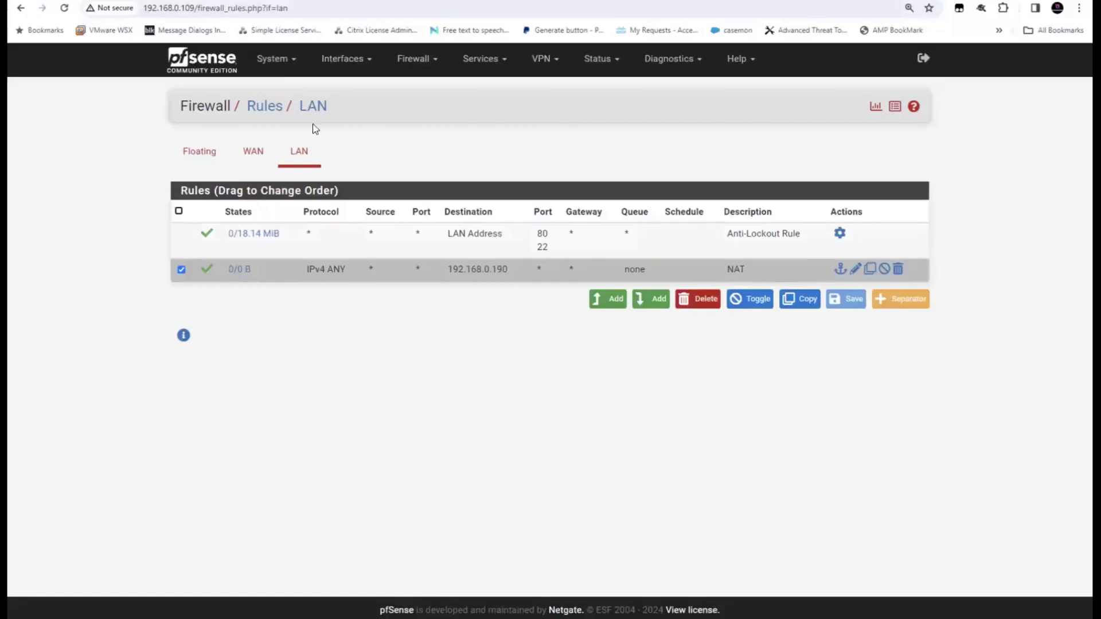
# Open the advanced Firewall & NAT settings and review the NAT Reflection mode options for port forwards
pyautogui.click(280, 60)
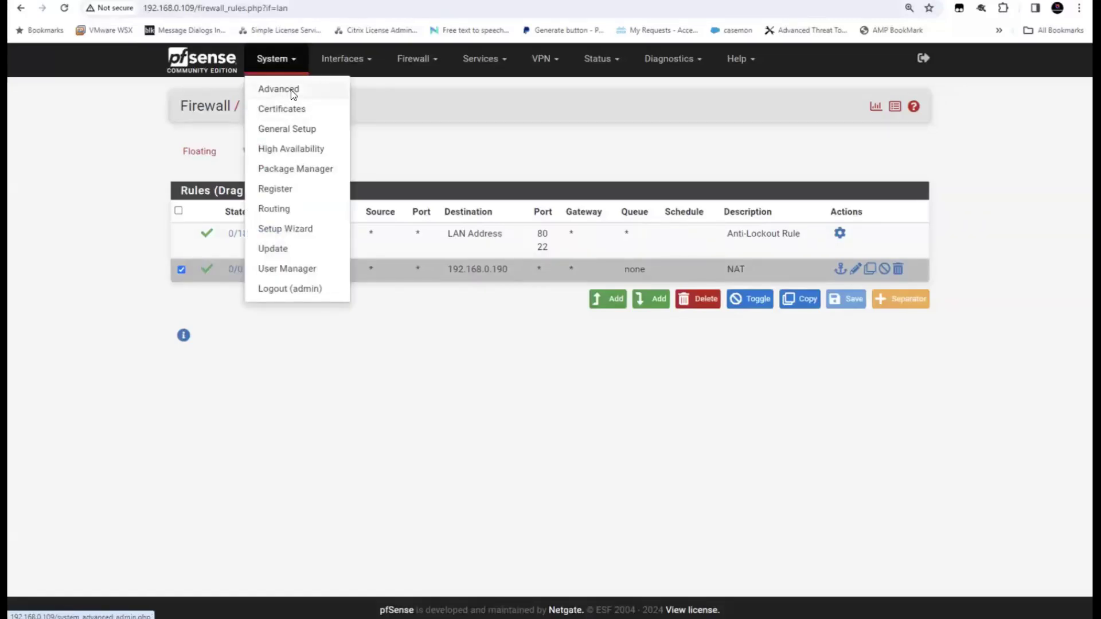
pyautogui.click(290, 90)
pyautogui.click(297, 161)
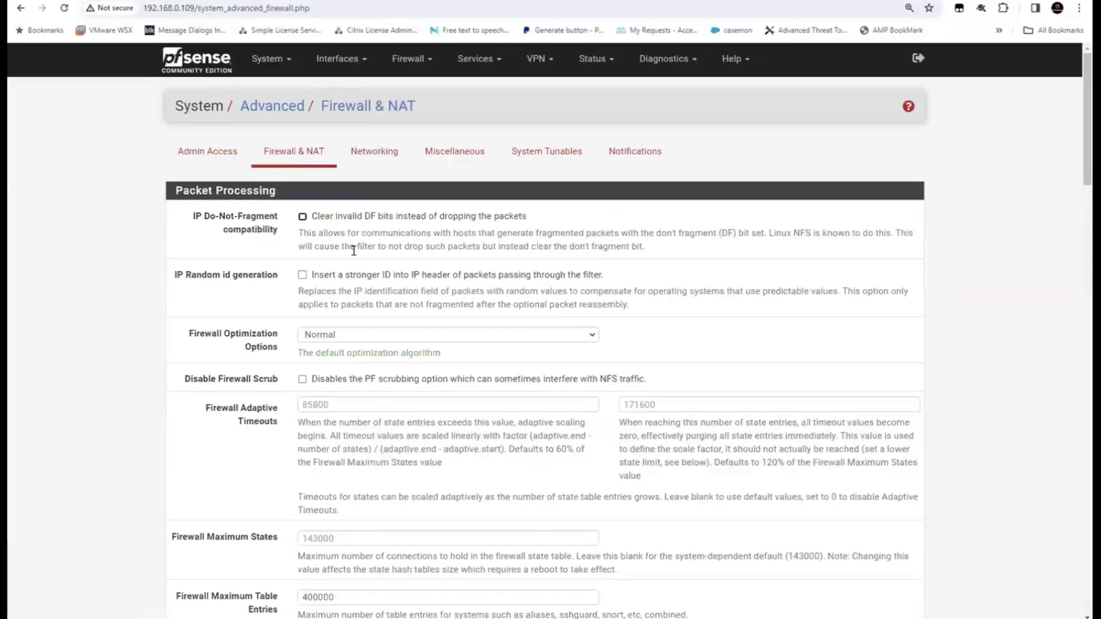
pyautogui.scroll(-8, 411, 388)
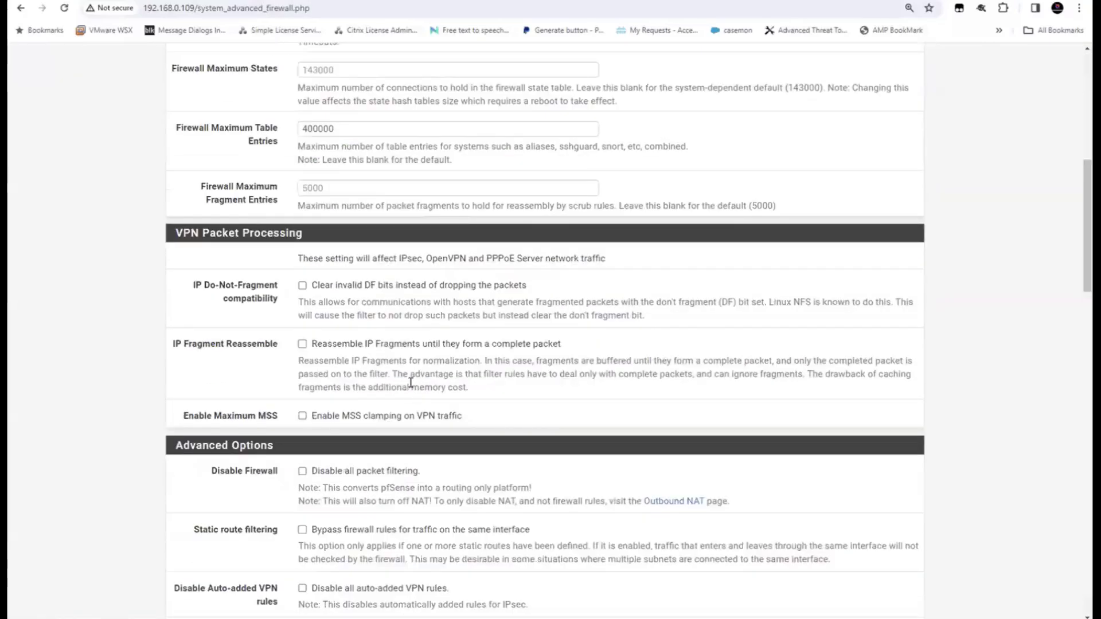
pyautogui.scroll(-11, 411, 382)
pyautogui.scroll(-1, 361, 319)
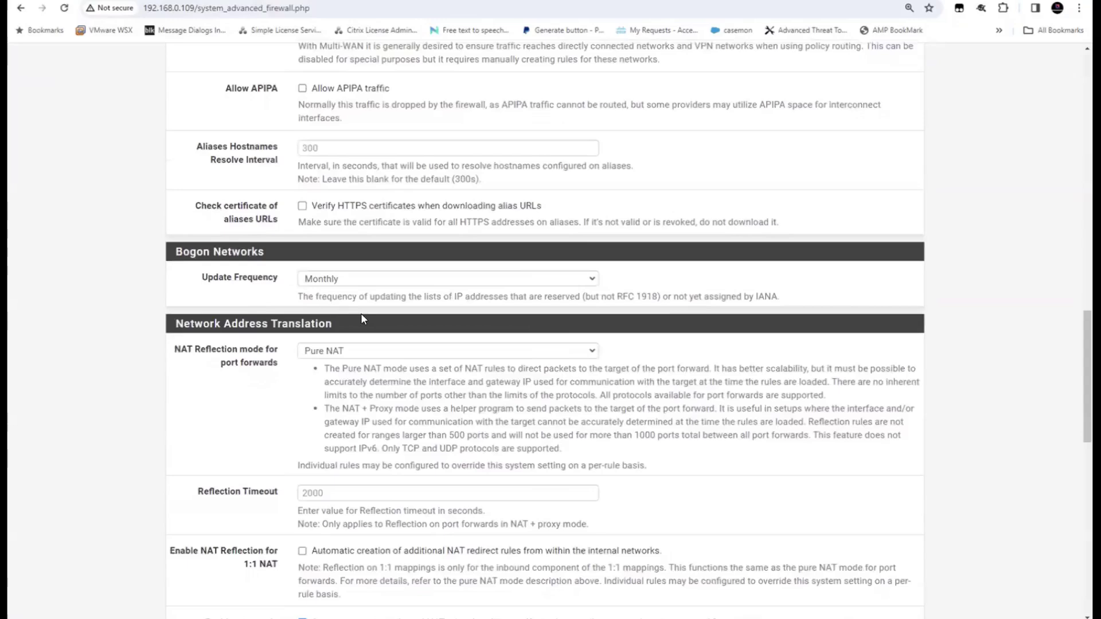
pyautogui.scroll(-2, 335, 330)
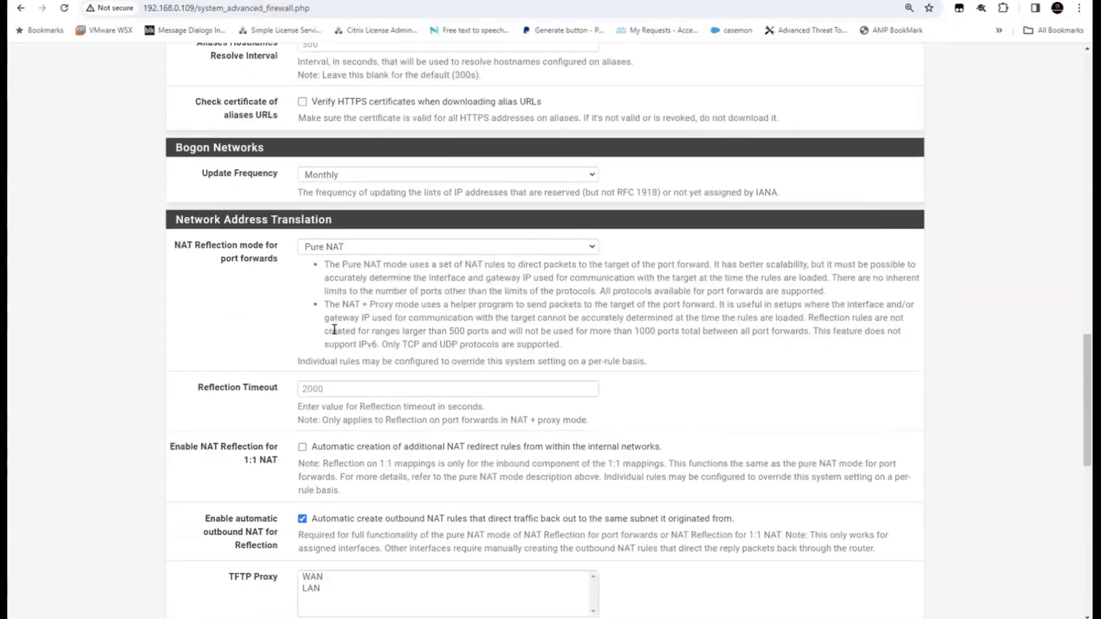
pyautogui.click(344, 243)
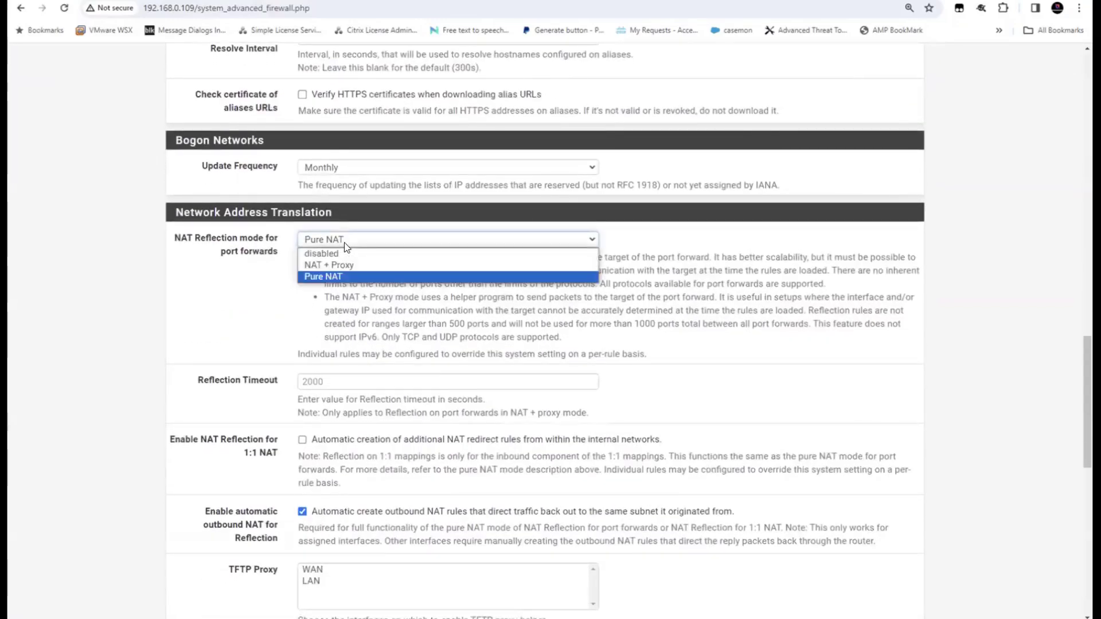
pyautogui.click(221, 328)
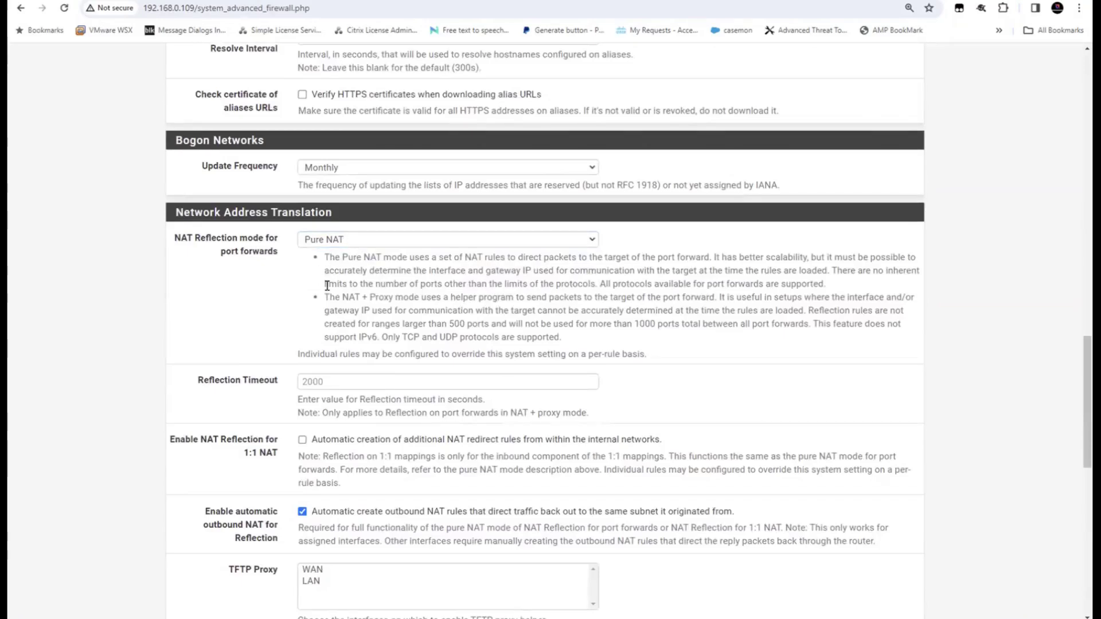
# Examine the settings for 1:1 NAT reflection and automatic outbound NAT for Reflection
pyautogui.scroll(-1, 288, 323)
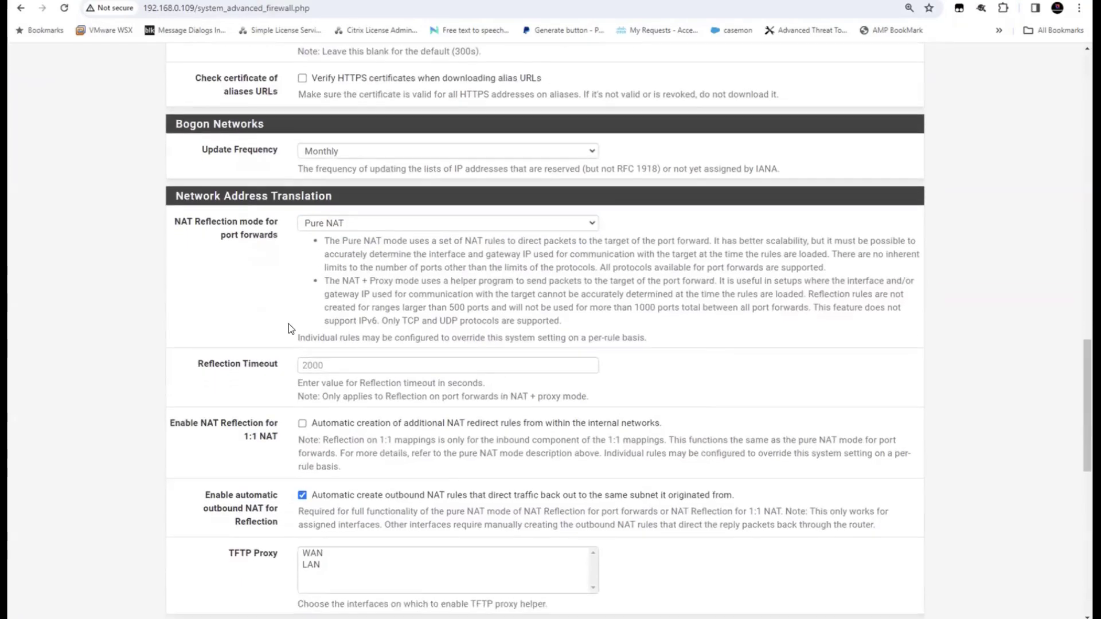
pyautogui.scroll(-1, 288, 323)
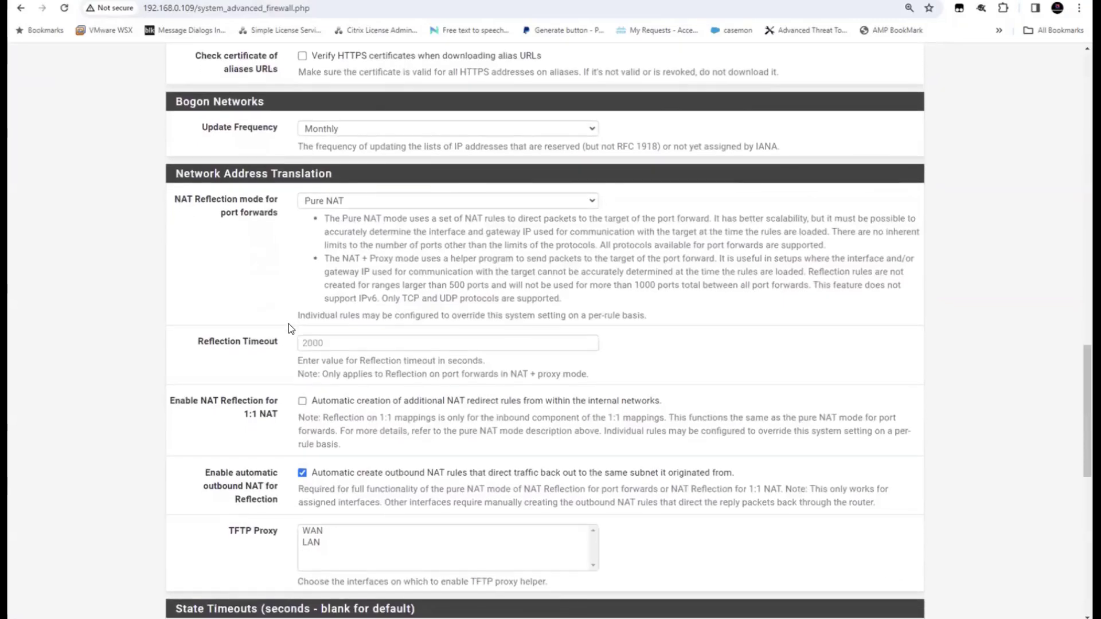
pyautogui.scroll(-1, 288, 324)
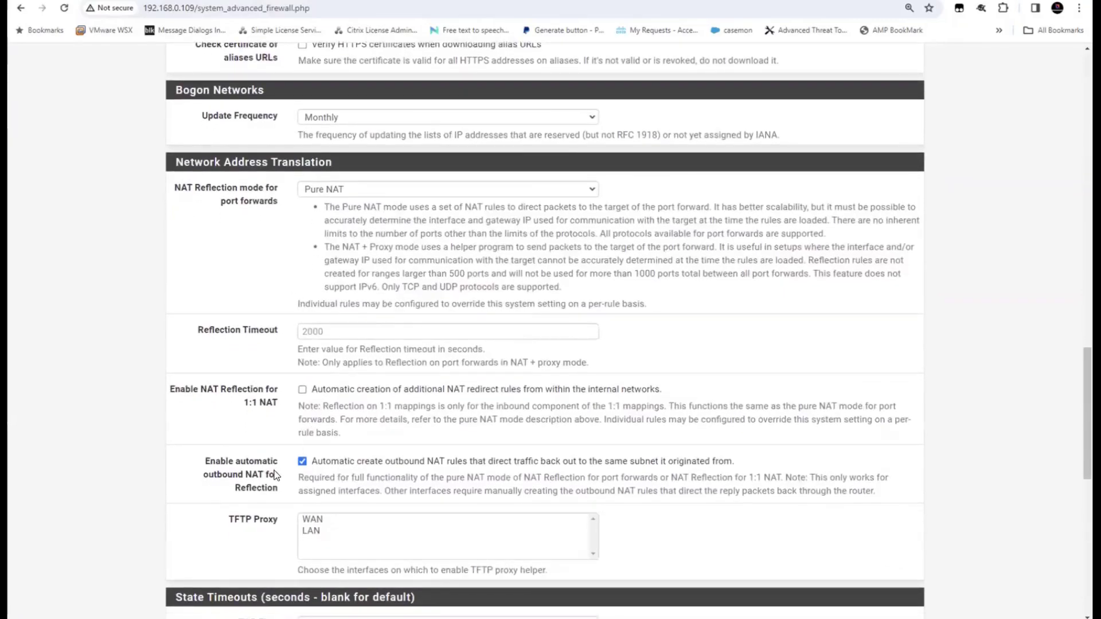
pyautogui.moveTo(204, 462); pyautogui.dragTo(282, 495)
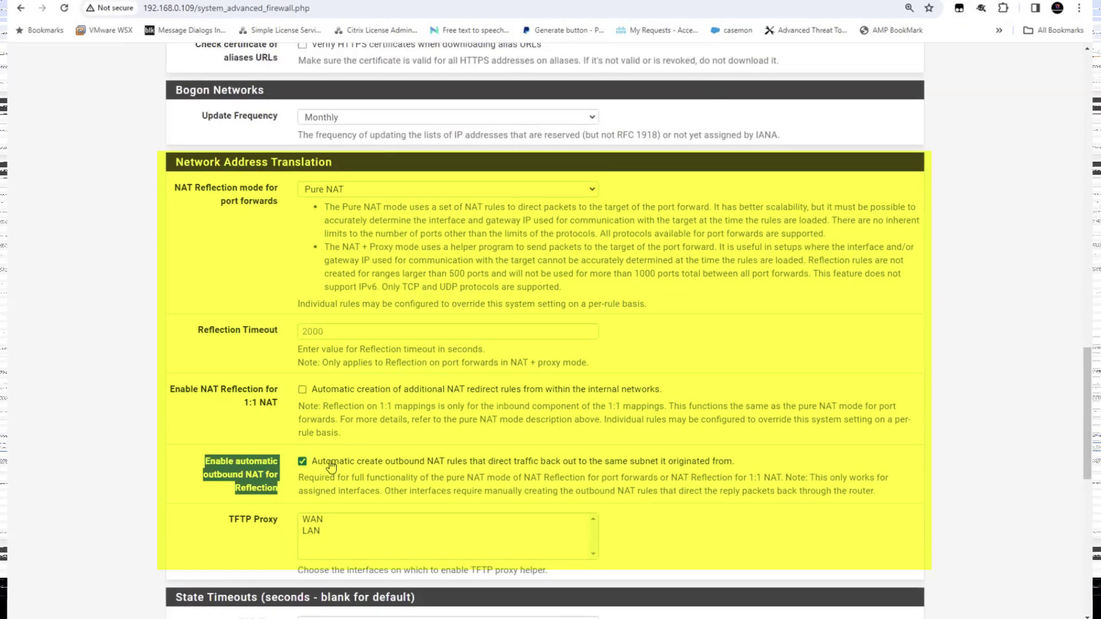
pyautogui.scroll(1, 331, 467)
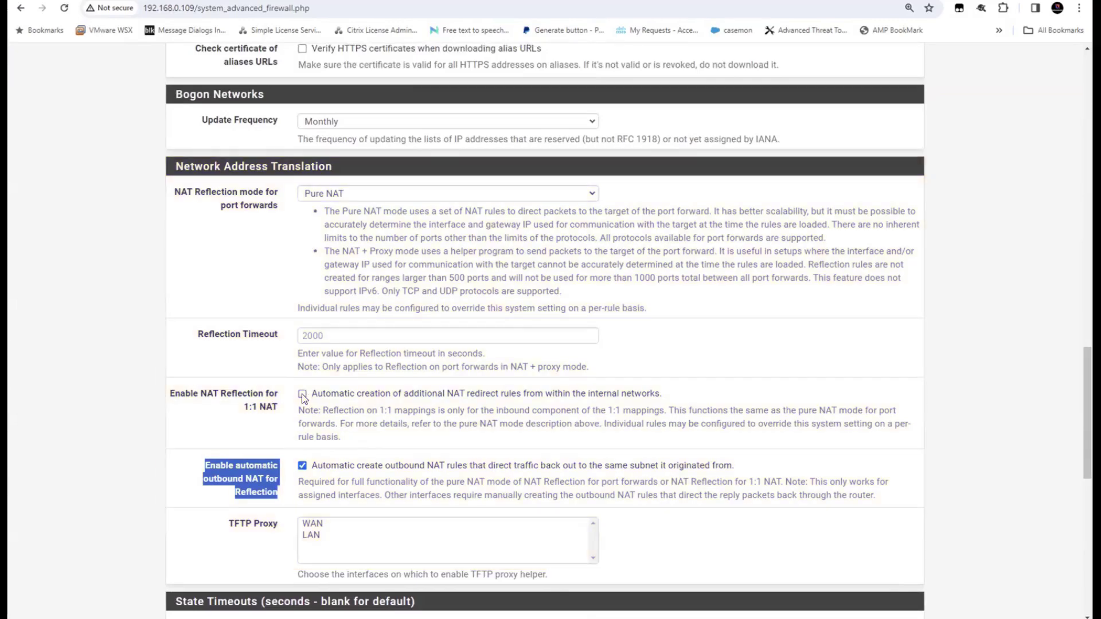
pyautogui.scroll(3, 305, 399)
pyautogui.scroll(15, 305, 399)
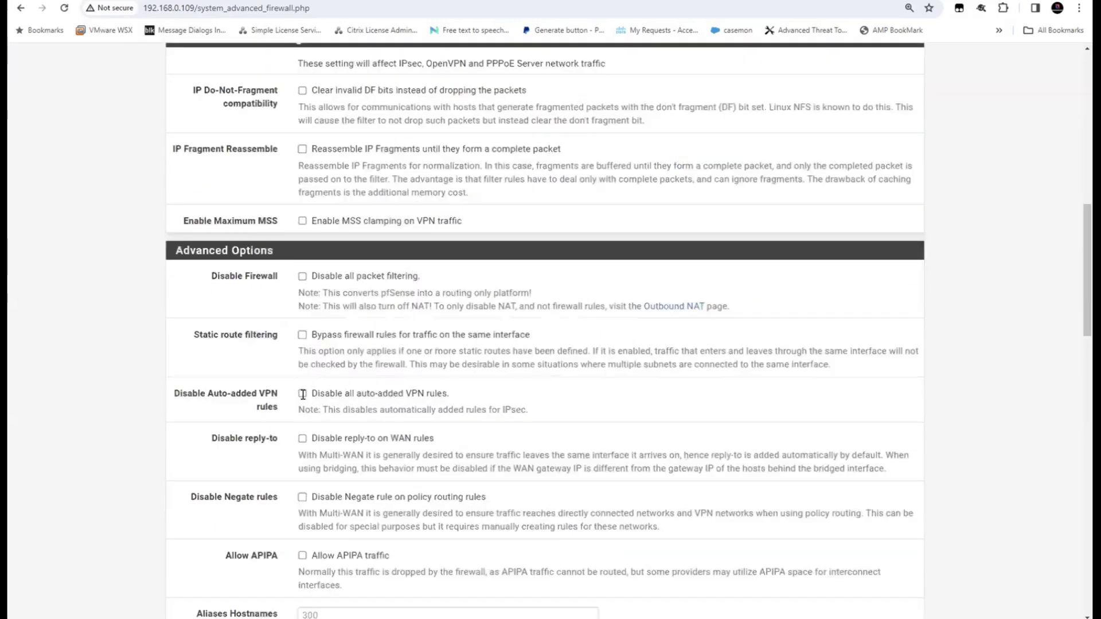
pyautogui.scroll(5, 303, 395)
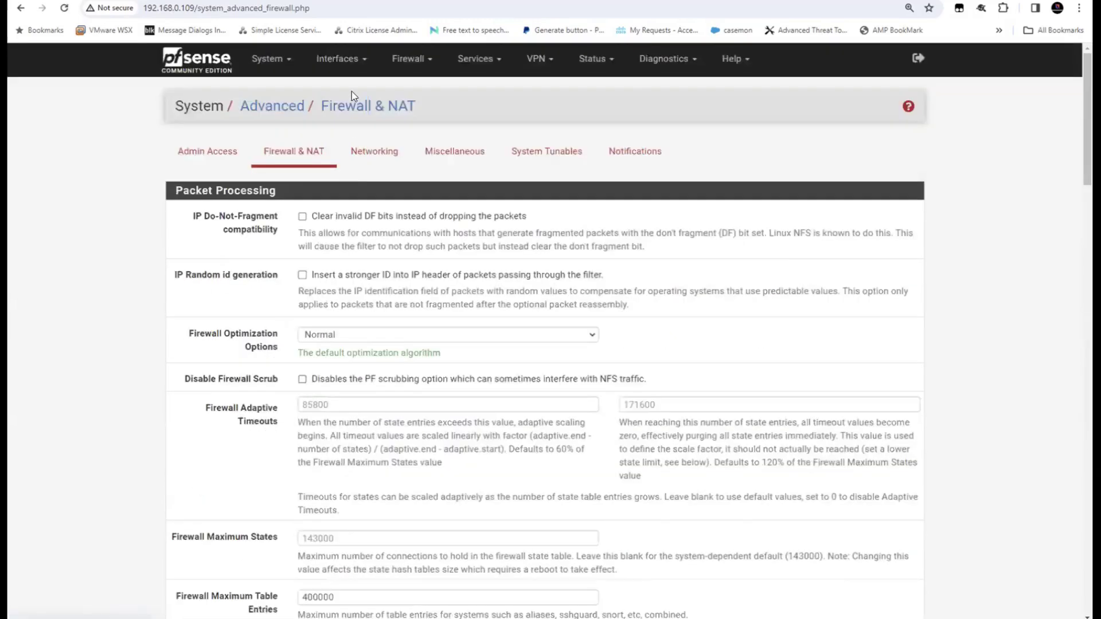
# Review the WAN and LAN port forward rules from 14.140.40.192 to 192.168.0.190
pyautogui.click(412, 59)
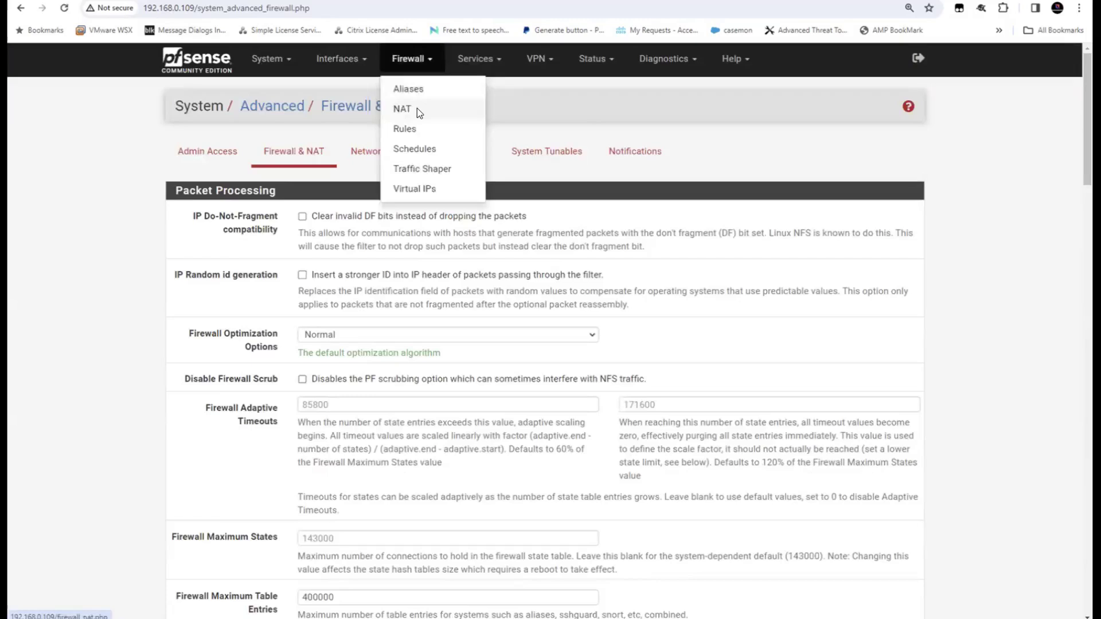
pyautogui.click(417, 110)
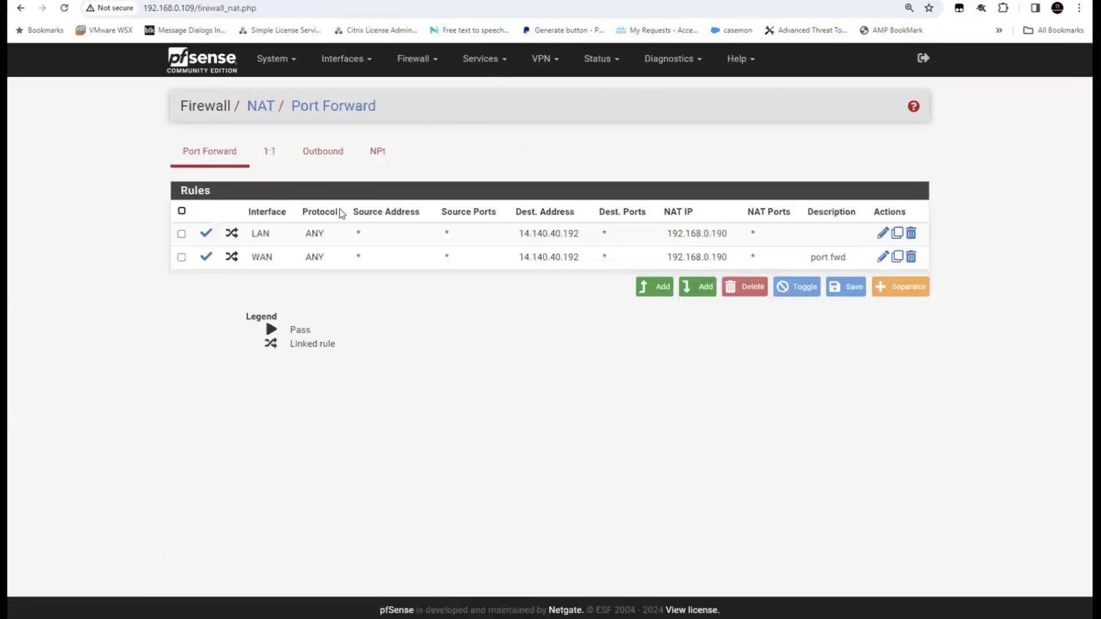
pyautogui.click(273, 258)
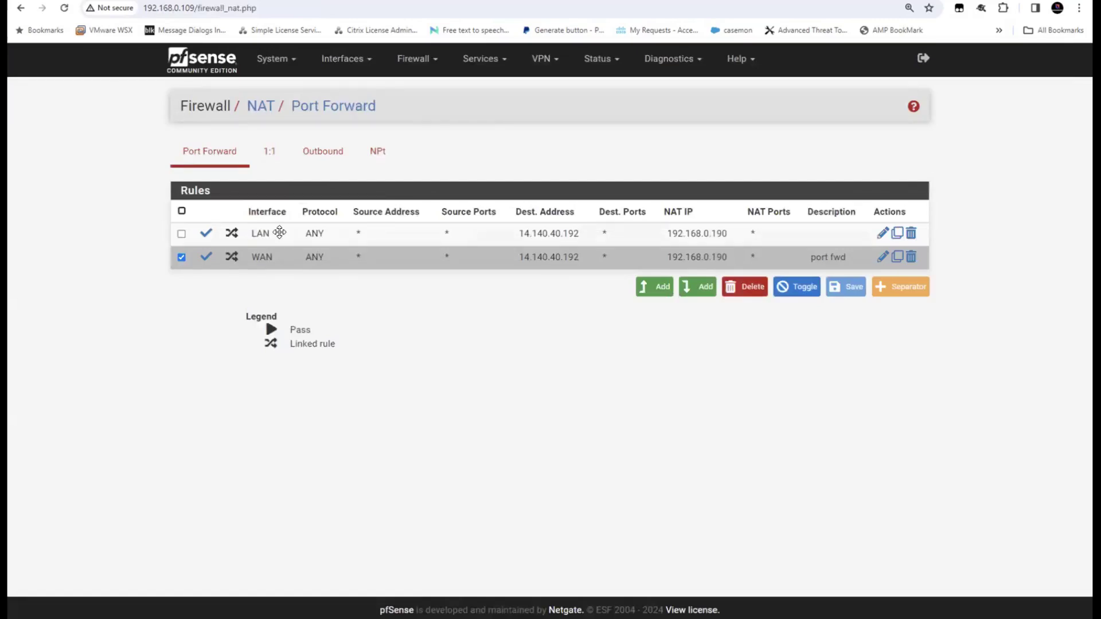
pyautogui.click(277, 234)
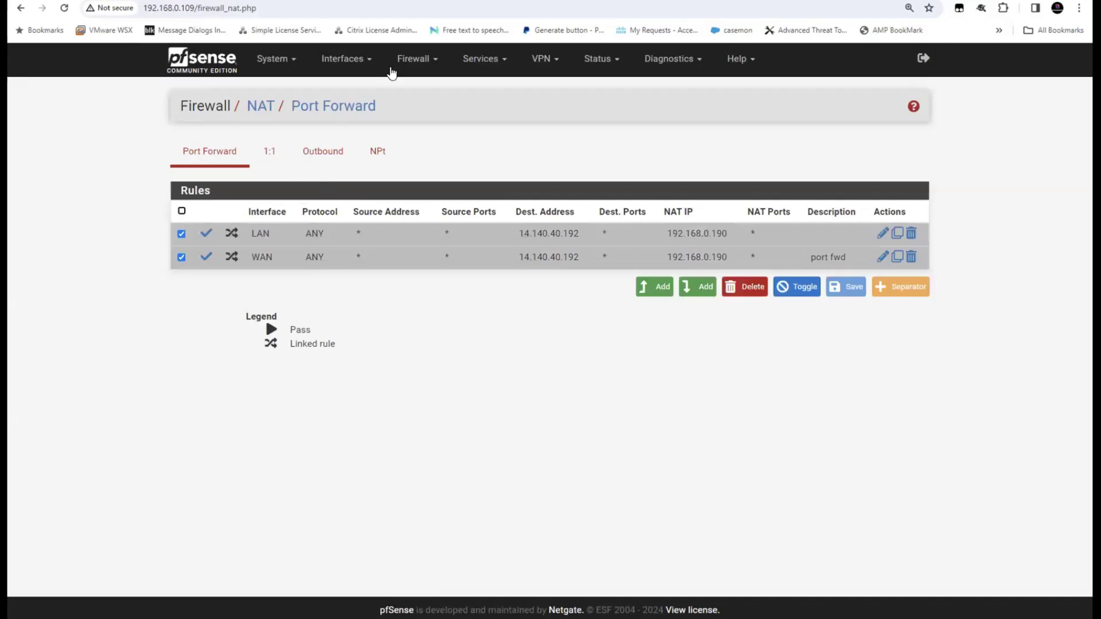
# Check the linked NAT firewall rules for destination 192.168.0.190 on the WAN and LAN interfaces
pyautogui.click(422, 60)
pyautogui.click(422, 136)
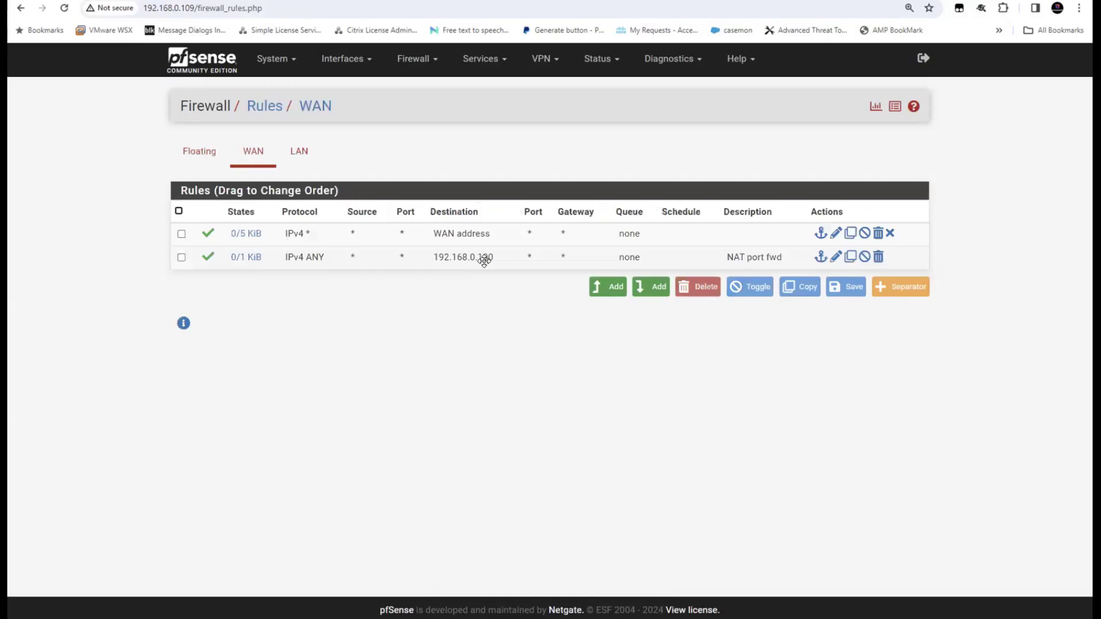
pyautogui.click(300, 152)
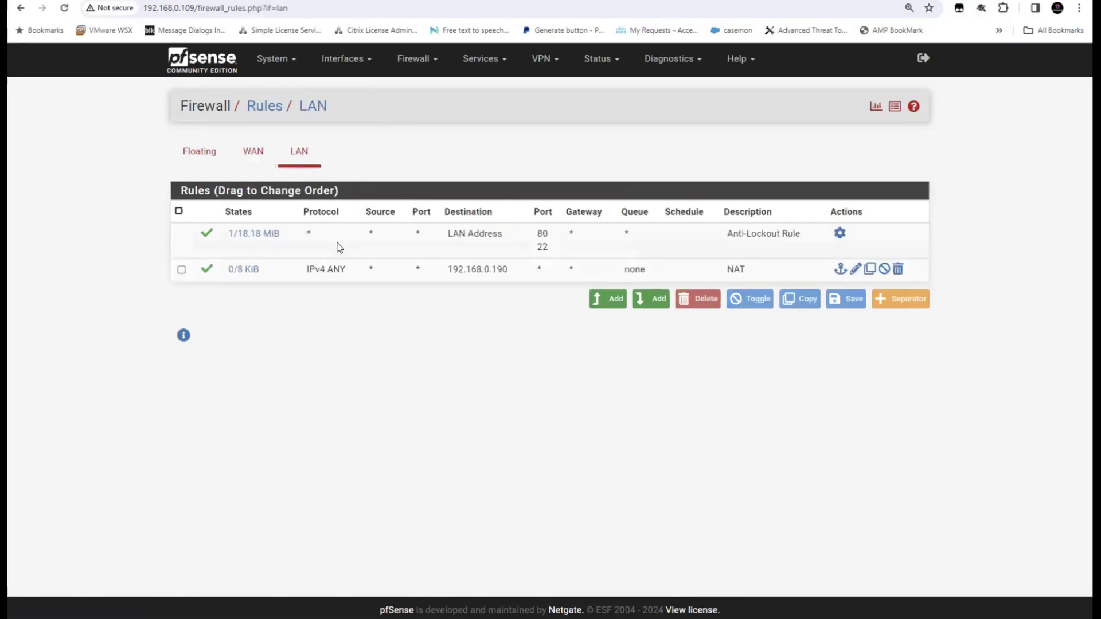
pyautogui.click(424, 275)
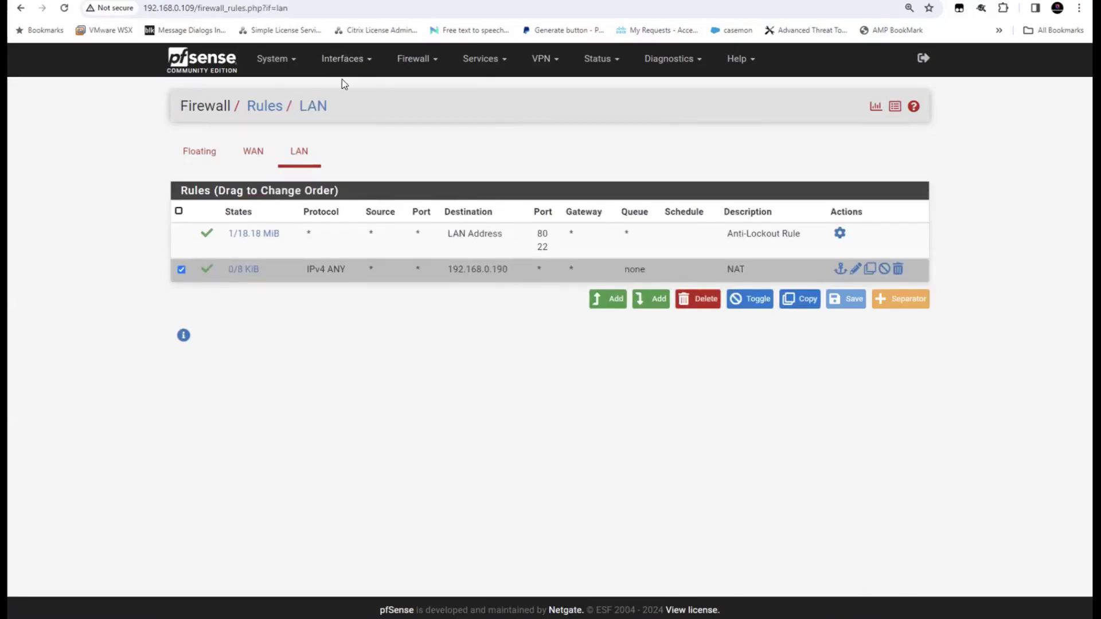
# Reopen the advanced Firewall & NAT settings at the Network Address Translation section
pyautogui.click(426, 67)
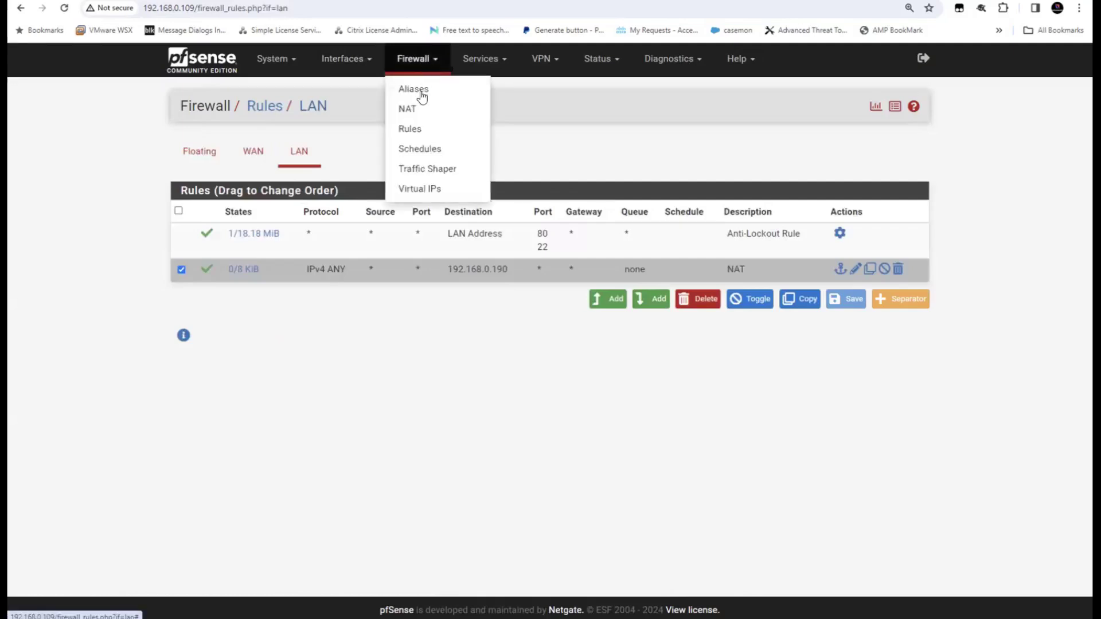
pyautogui.click(274, 62)
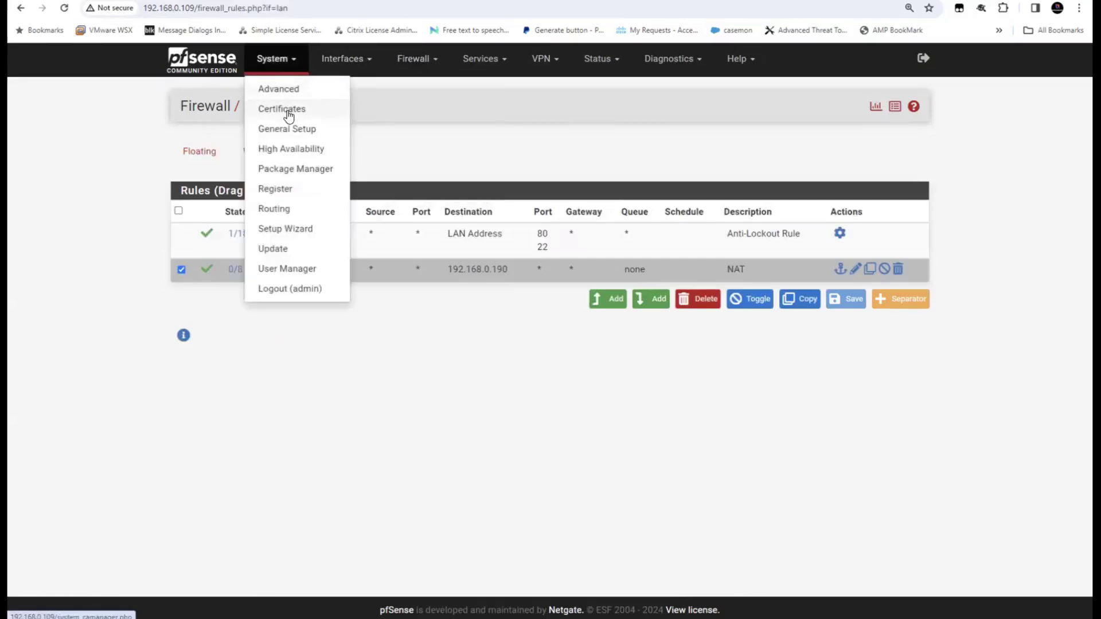
pyautogui.click(291, 91)
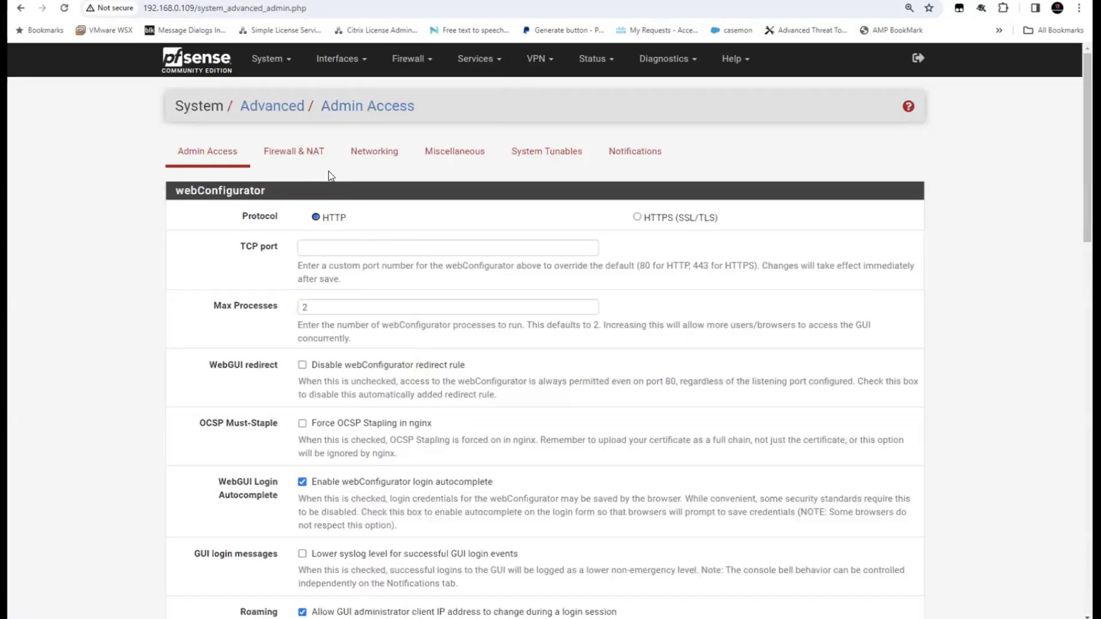
pyautogui.click(313, 157)
pyautogui.scroll(-10, 405, 354)
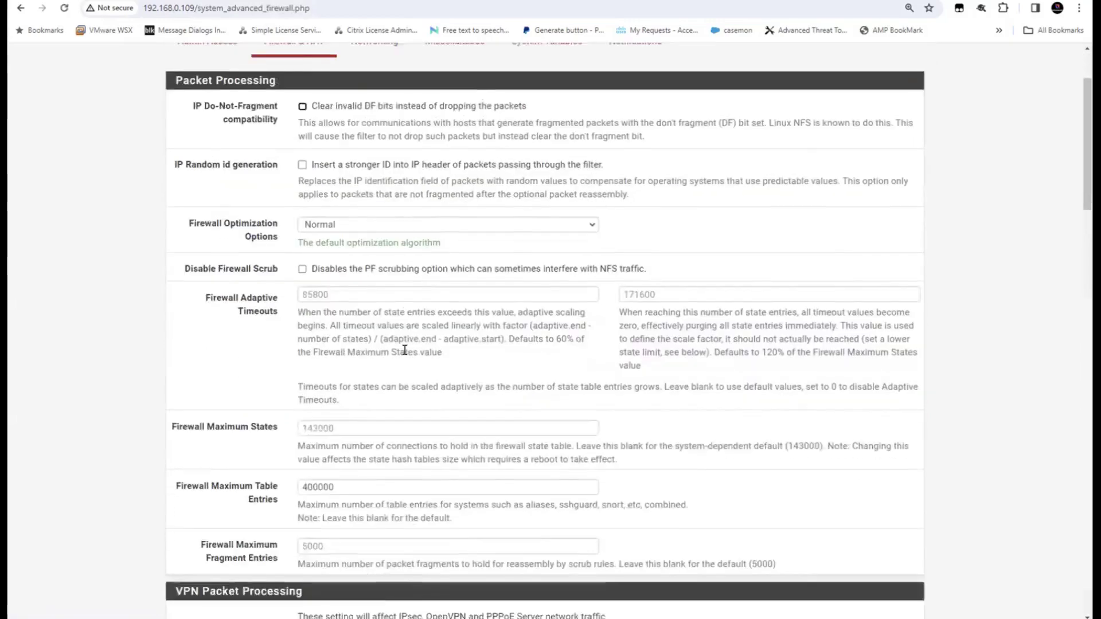
pyautogui.scroll(-3, 405, 354)
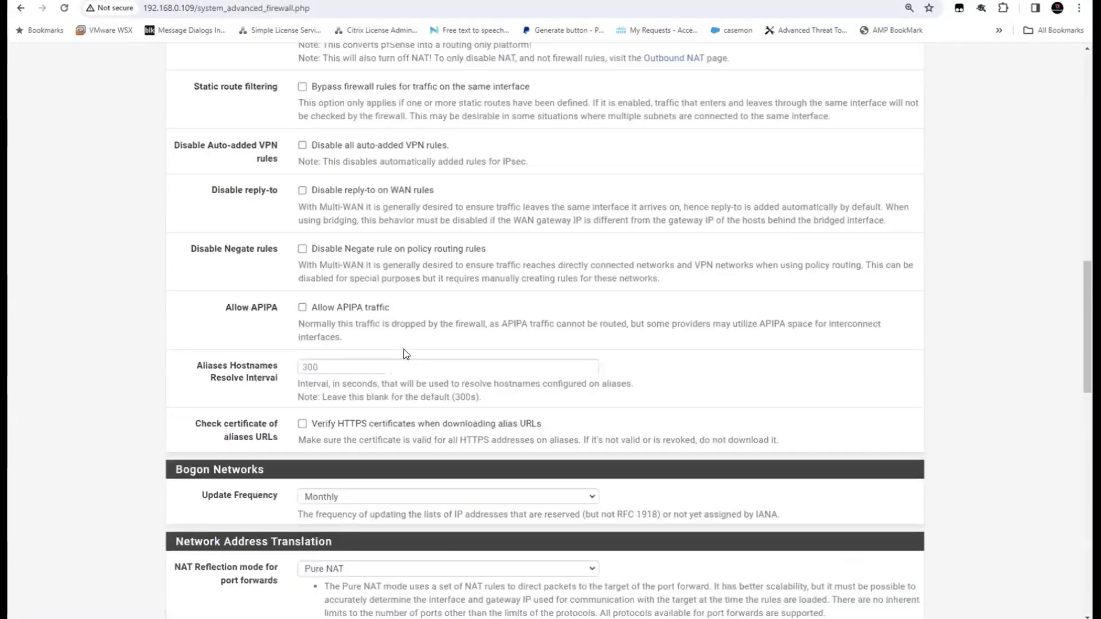
pyautogui.scroll(-8, 405, 353)
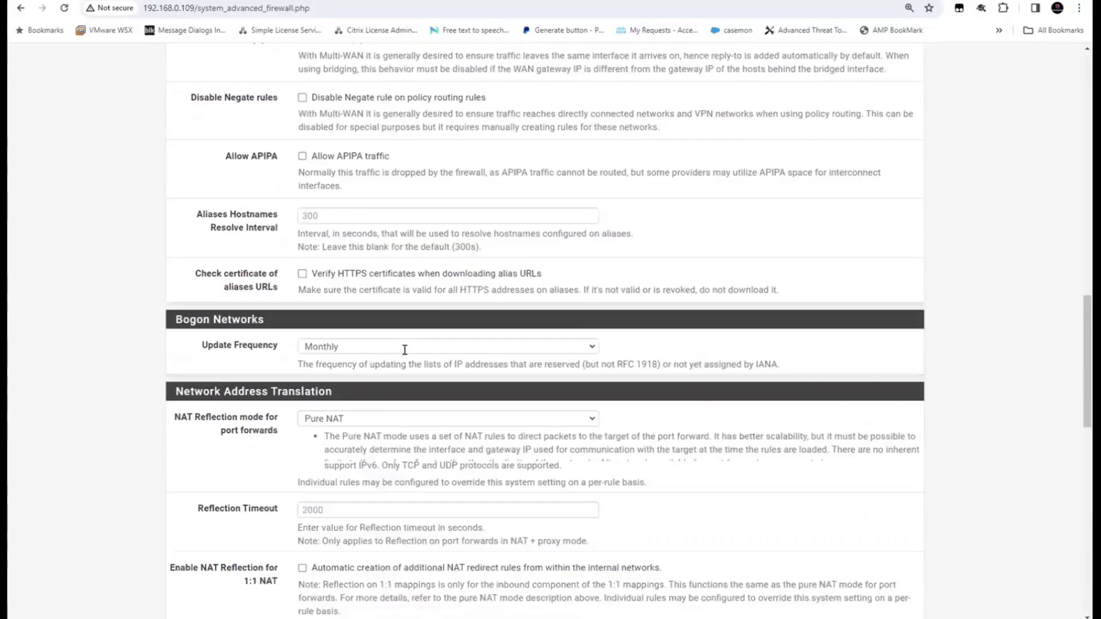
pyautogui.scroll(-1, 405, 354)
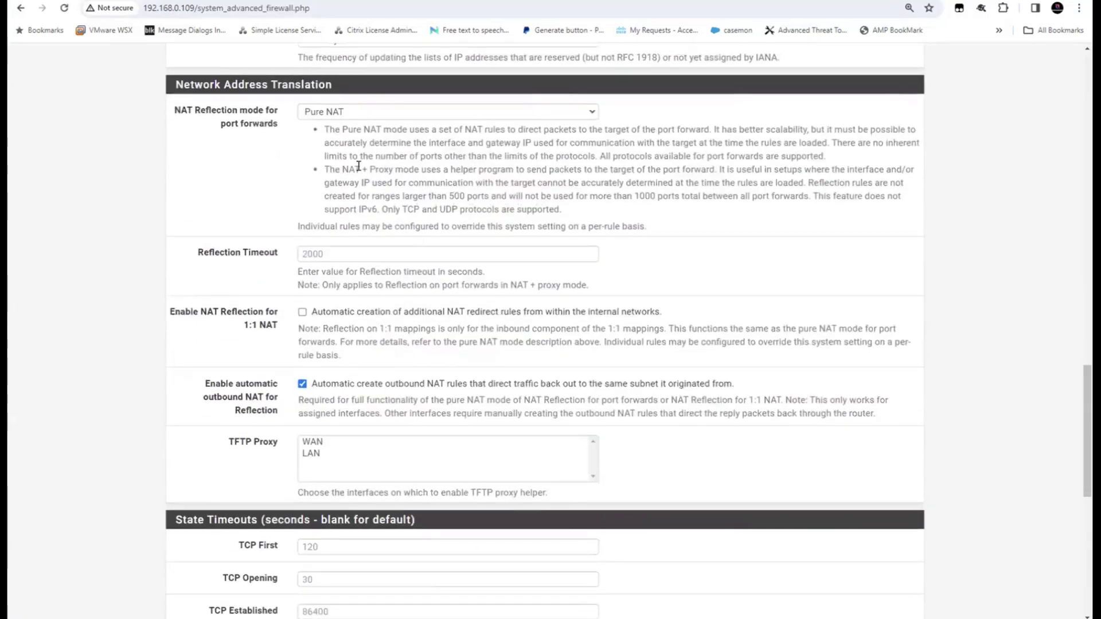
# Read the protocol limits of the NAT + Proxy and Pure NAT reflection modes, and bring up the Reflection.jpg network diagram
pyautogui.moveTo(325, 170); pyautogui.dragTo(809, 197)
pyautogui.click(811, 205)
pyautogui.click(813, 196)
pyautogui.keyDown('shift'); pyautogui.click(808, 211); pyautogui.keyUp('shift')
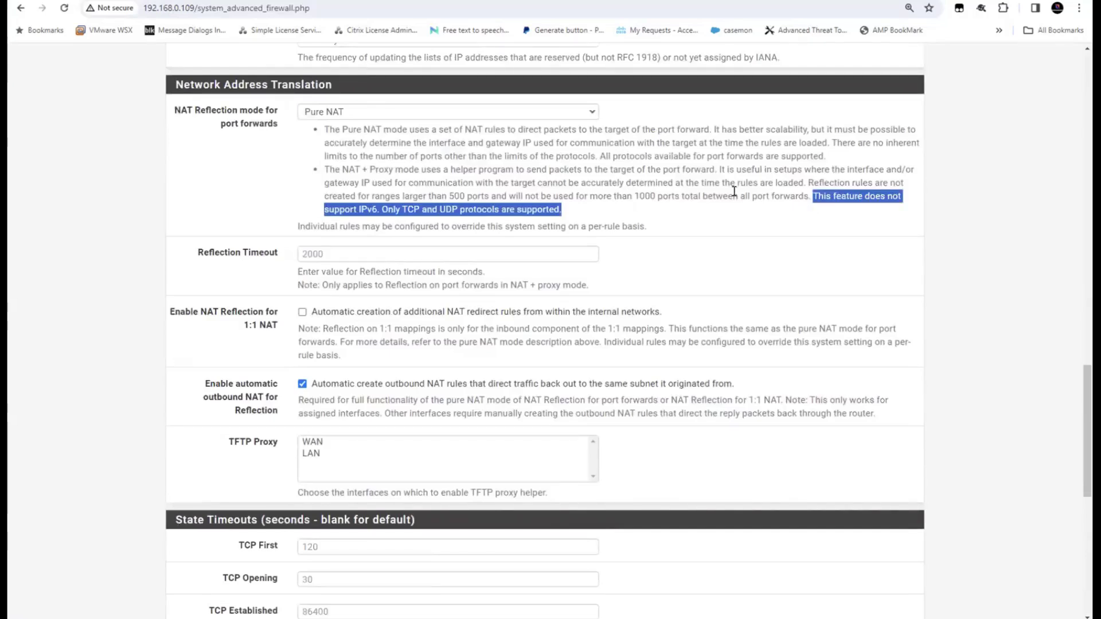
pyautogui.click(494, 209)
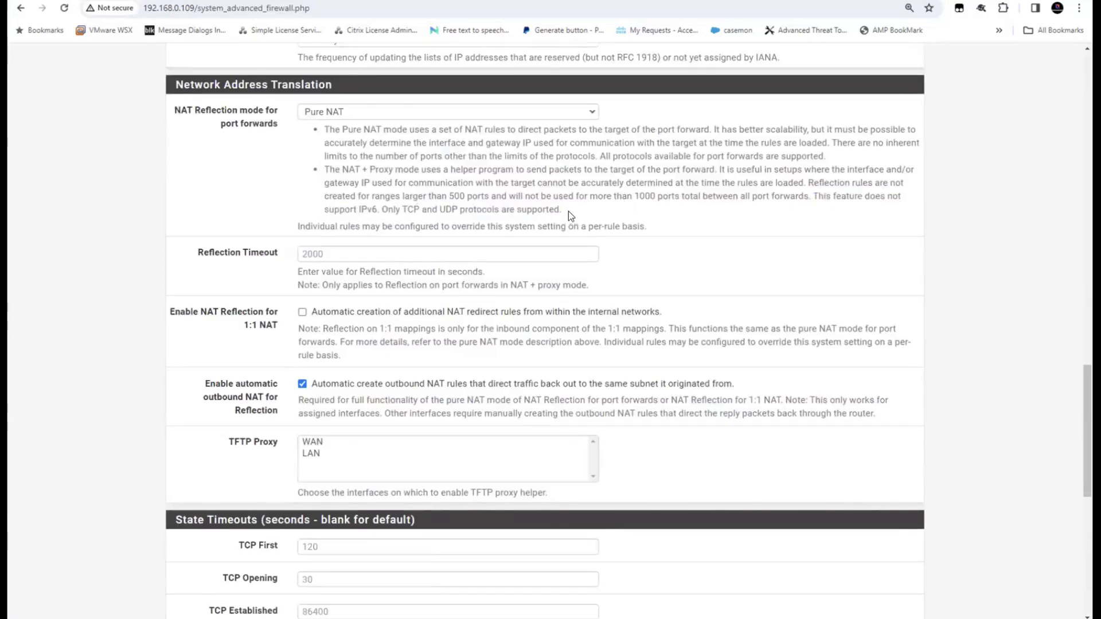
pyautogui.moveTo(564, 210); pyautogui.dragTo(377, 209)
pyautogui.click(376, 210)
pyautogui.moveTo(342, 129); pyautogui.dragTo(383, 130)
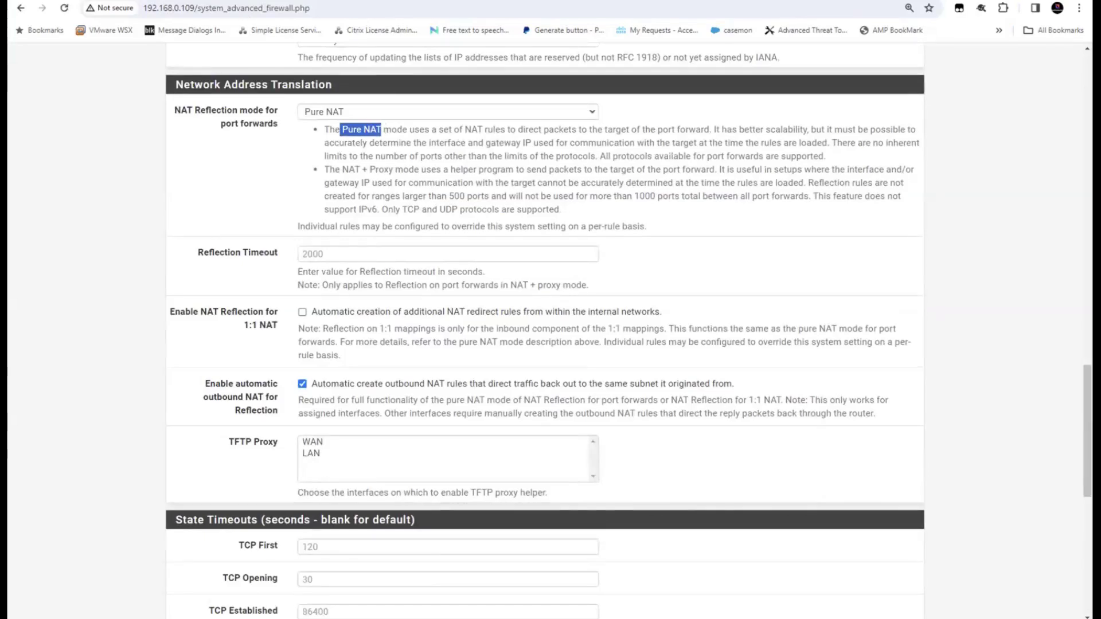
pyautogui.click(249, 1)
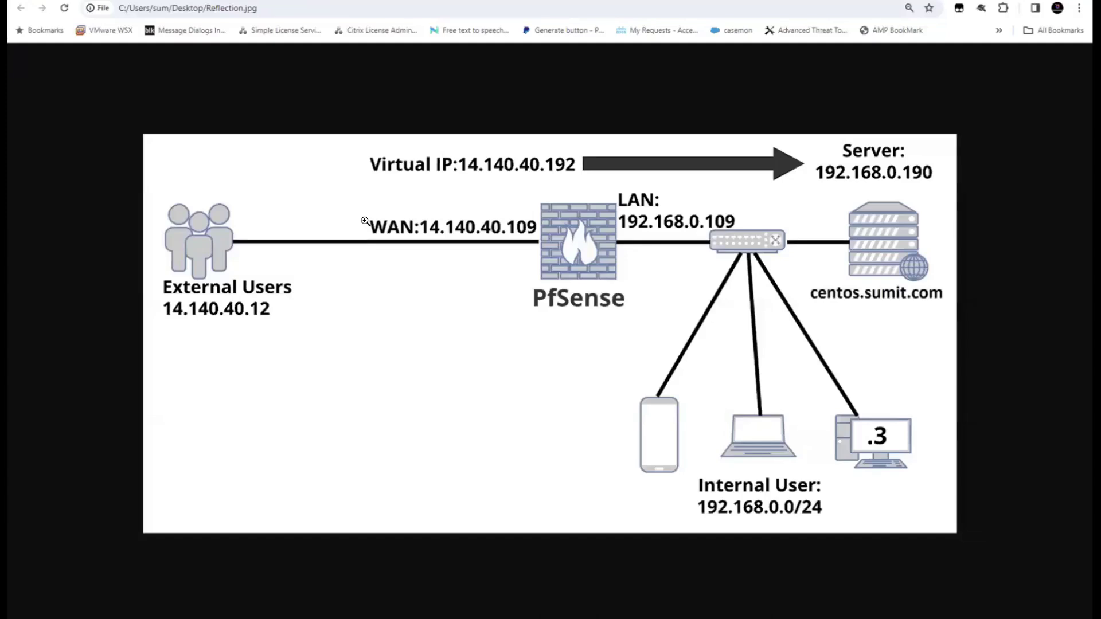